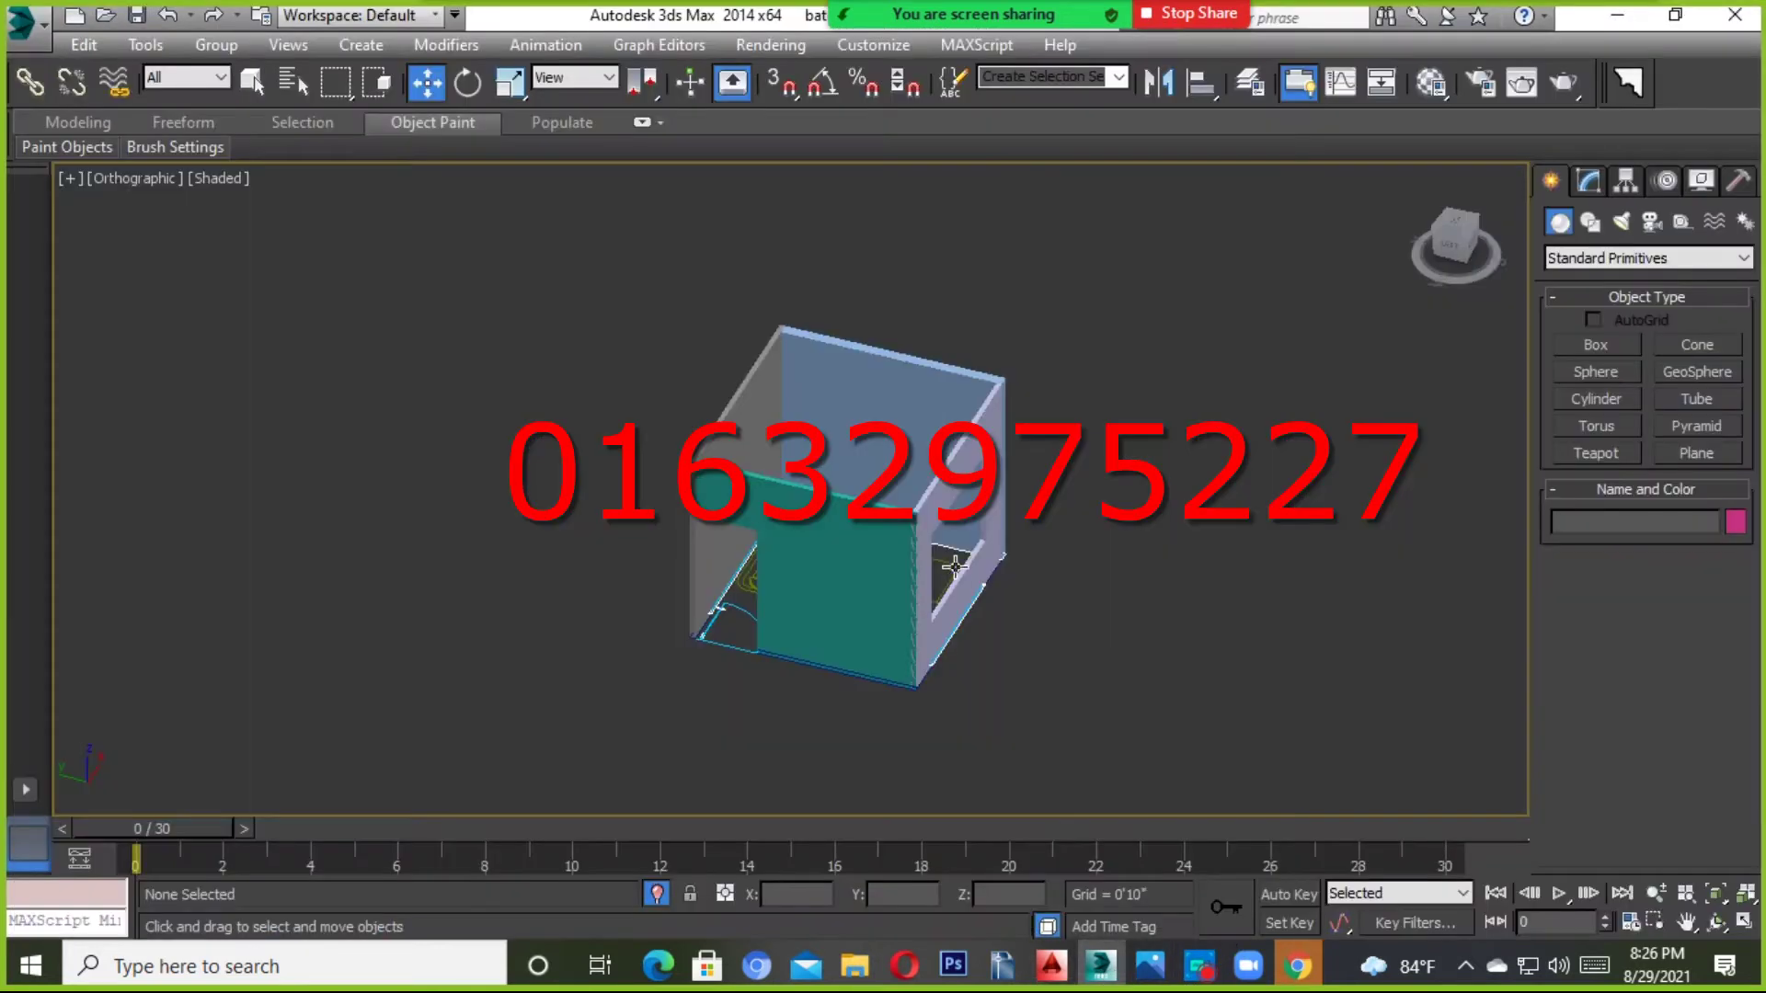
Zoom out of the AutoCAD office floor plan before moving to the 3ds Max scene.
{"action": "scroll", "coordinate": [954, 565], "scroll_direction": "down", "scroll_amount": 5}
{"action": "scroll", "coordinate": [1012, 597], "scroll_direction": "down", "scroll_amount": 3}
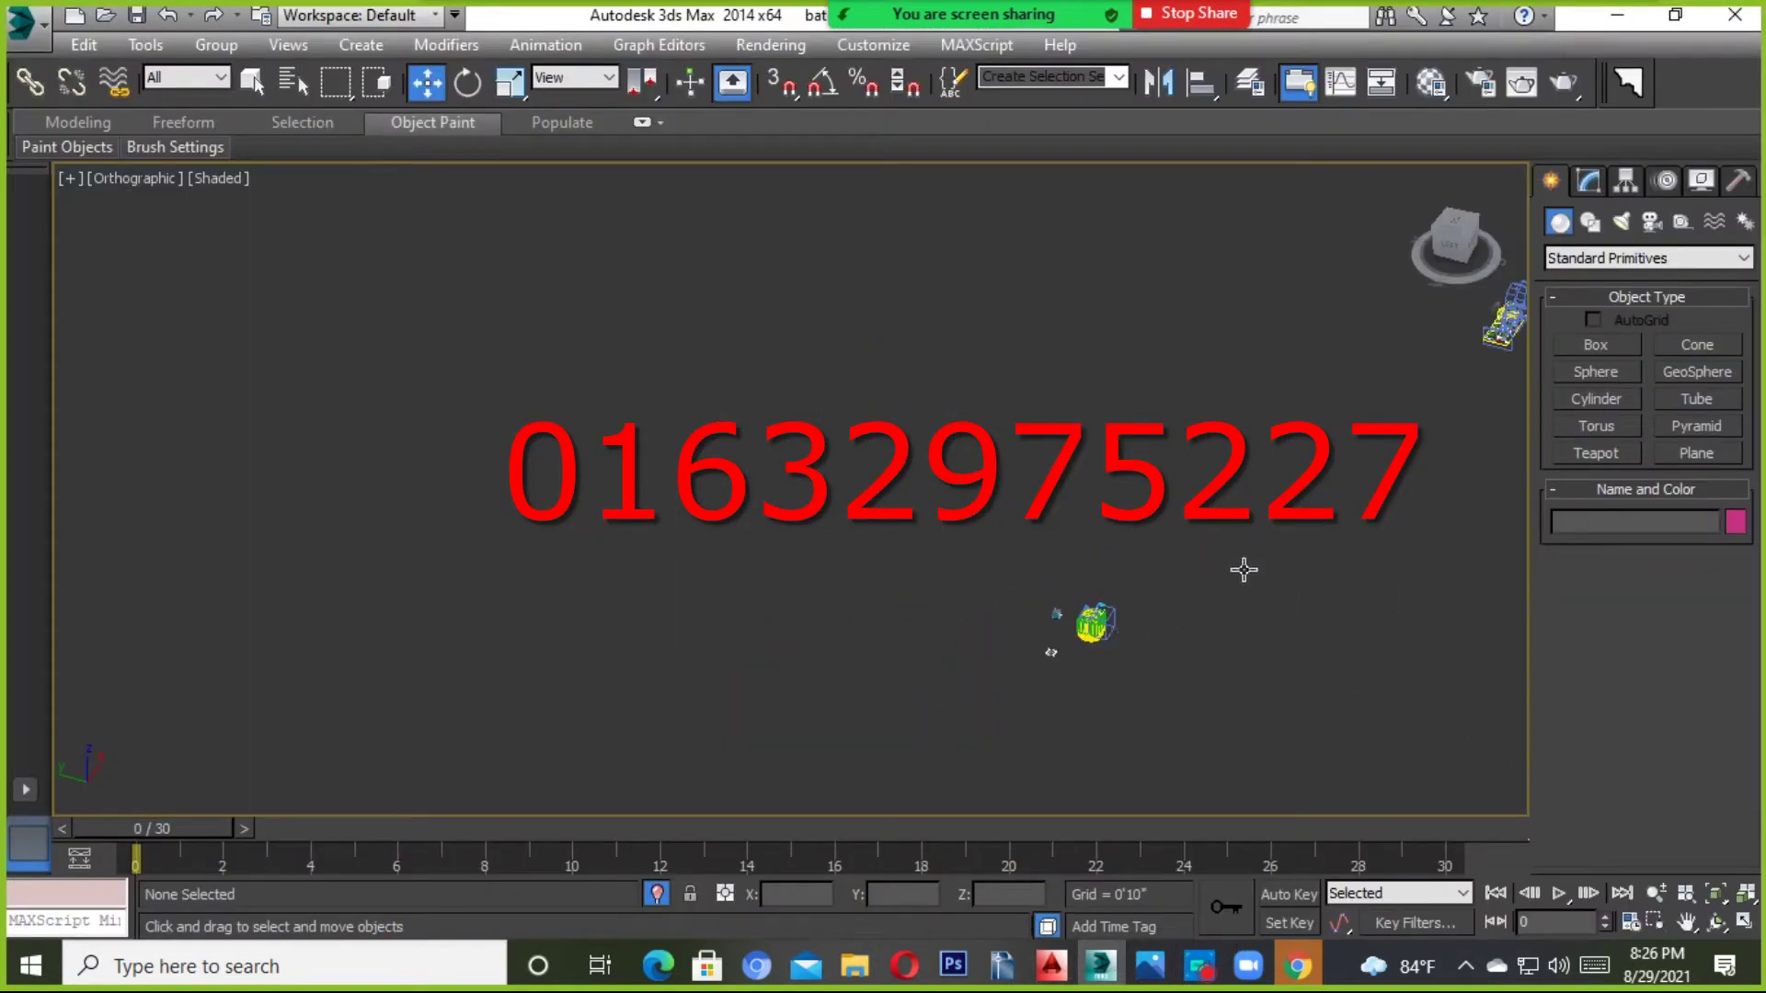
Pan and orbit toward a top-down view of the building, then Unhide All objects.
{"action": "mouse_move", "coordinate": [891, 684]}
{"action": "middle_mouse_down"}
{"action": "mouse_move", "coordinate": [1205, 710]}
{"action": "mouse_move", "coordinate": [1079, 515]}
{"action": "middle_mouse_up"}
{"action": "scroll", "coordinate": [1080, 515], "scroll_direction": "up", "scroll_amount": 2}
{"action": "scroll", "coordinate": [1079, 515], "scroll_direction": "up", "scroll_amount": 3}
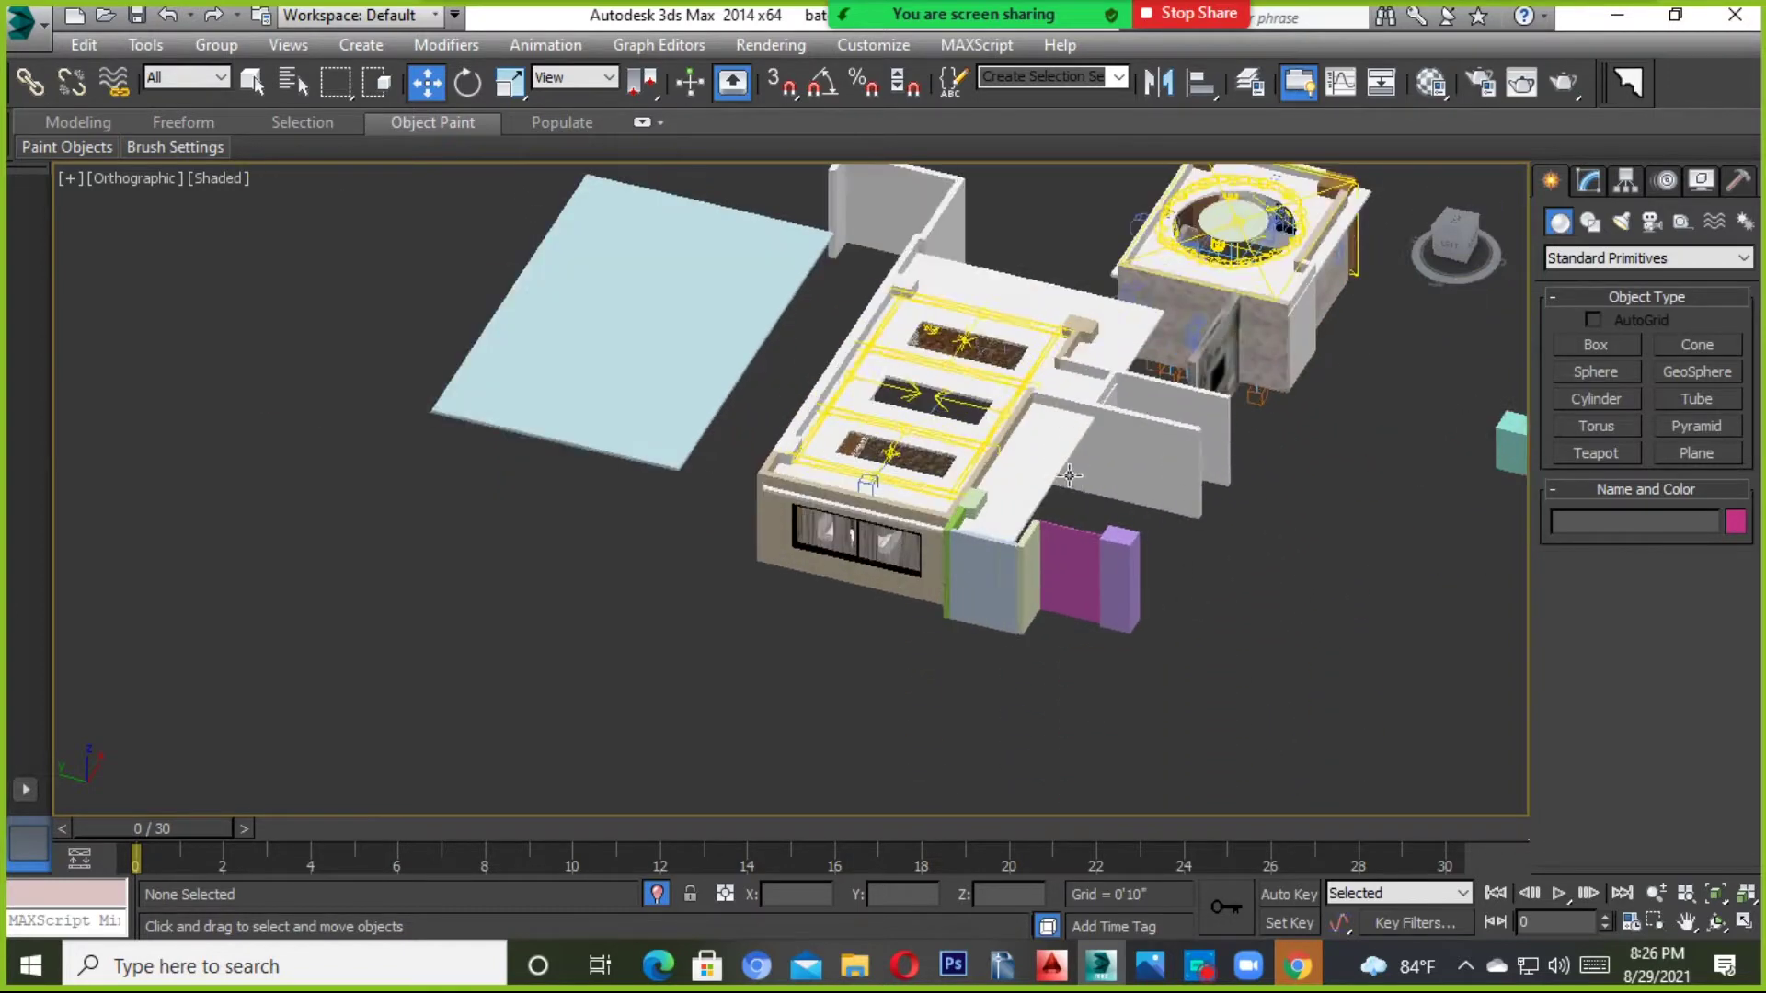
{"action": "scroll", "coordinate": [1012, 520], "scroll_direction": "up", "scroll_amount": 3}
{"action": "scroll", "coordinate": [1012, 521], "scroll_direction": "down", "scroll_amount": 3}
{"action": "middle_click_drag", "start_coordinate": [1012, 521], "coordinate": [995, 539], "text": "alt"}
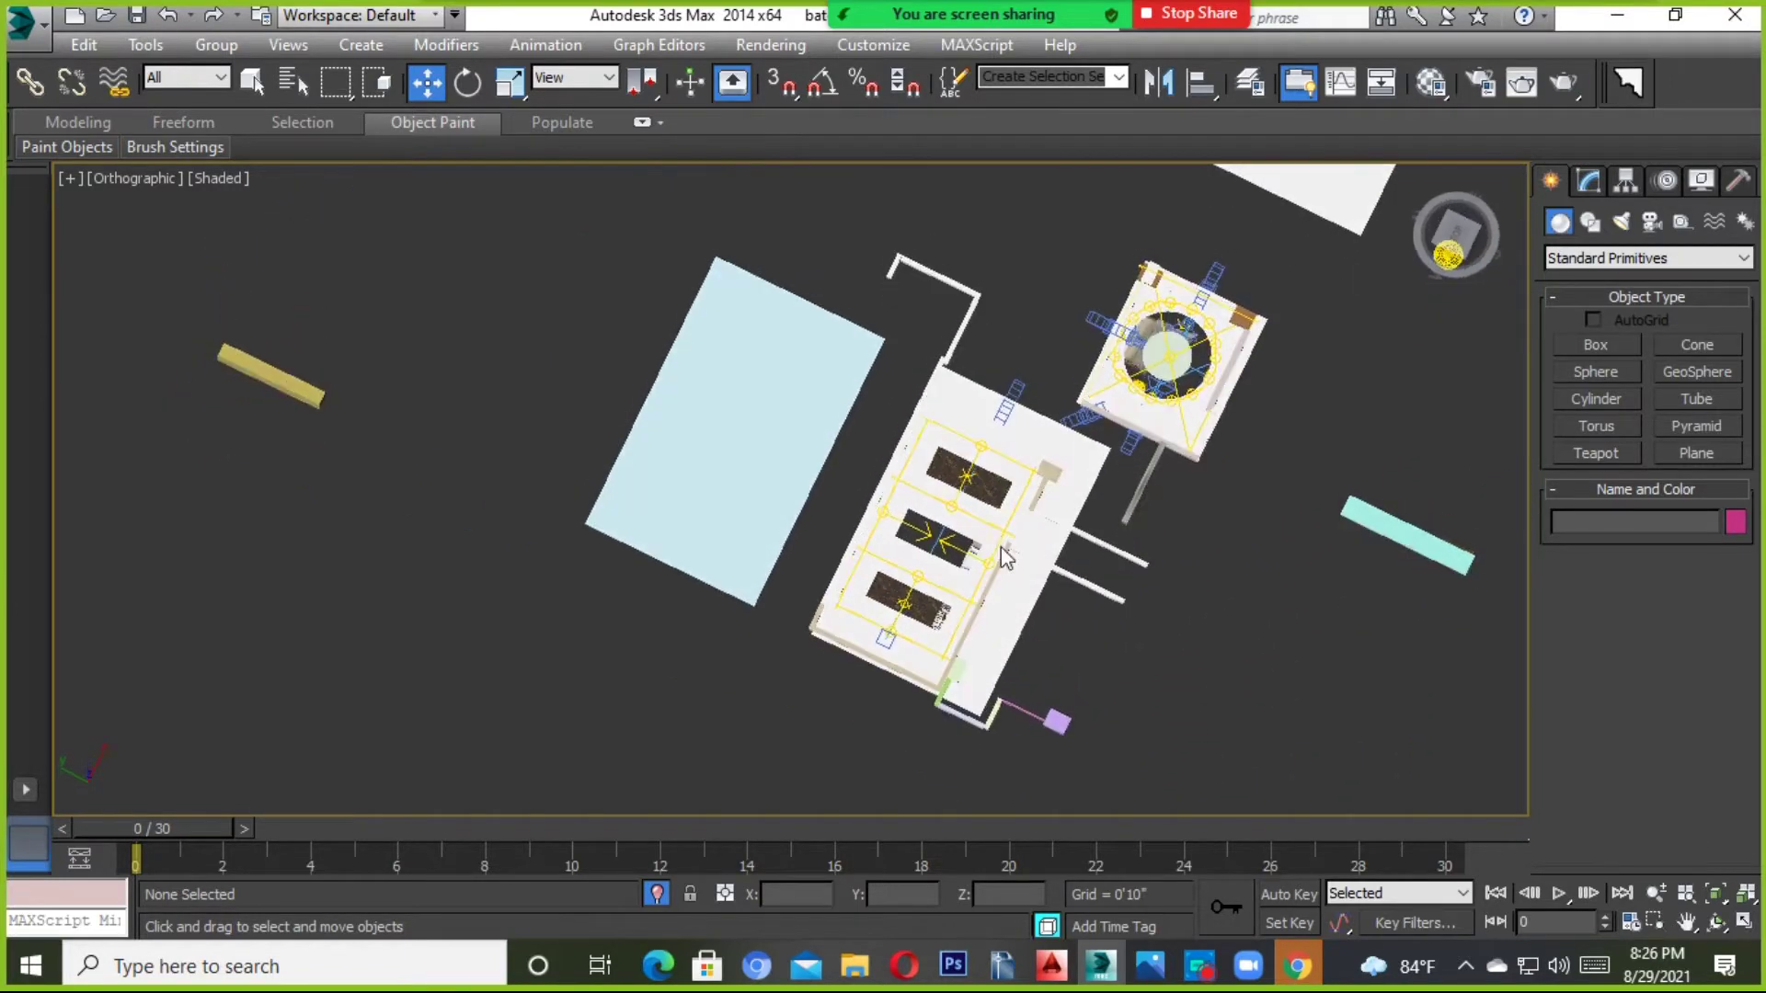
{"action": "right_click", "coordinate": [995, 539]}
{"action": "left_click", "coordinate": [1068, 429]}
Run Unhide All twice more to restore the remaining furniture and the round table.
{"action": "right_click", "coordinate": [995, 483]}
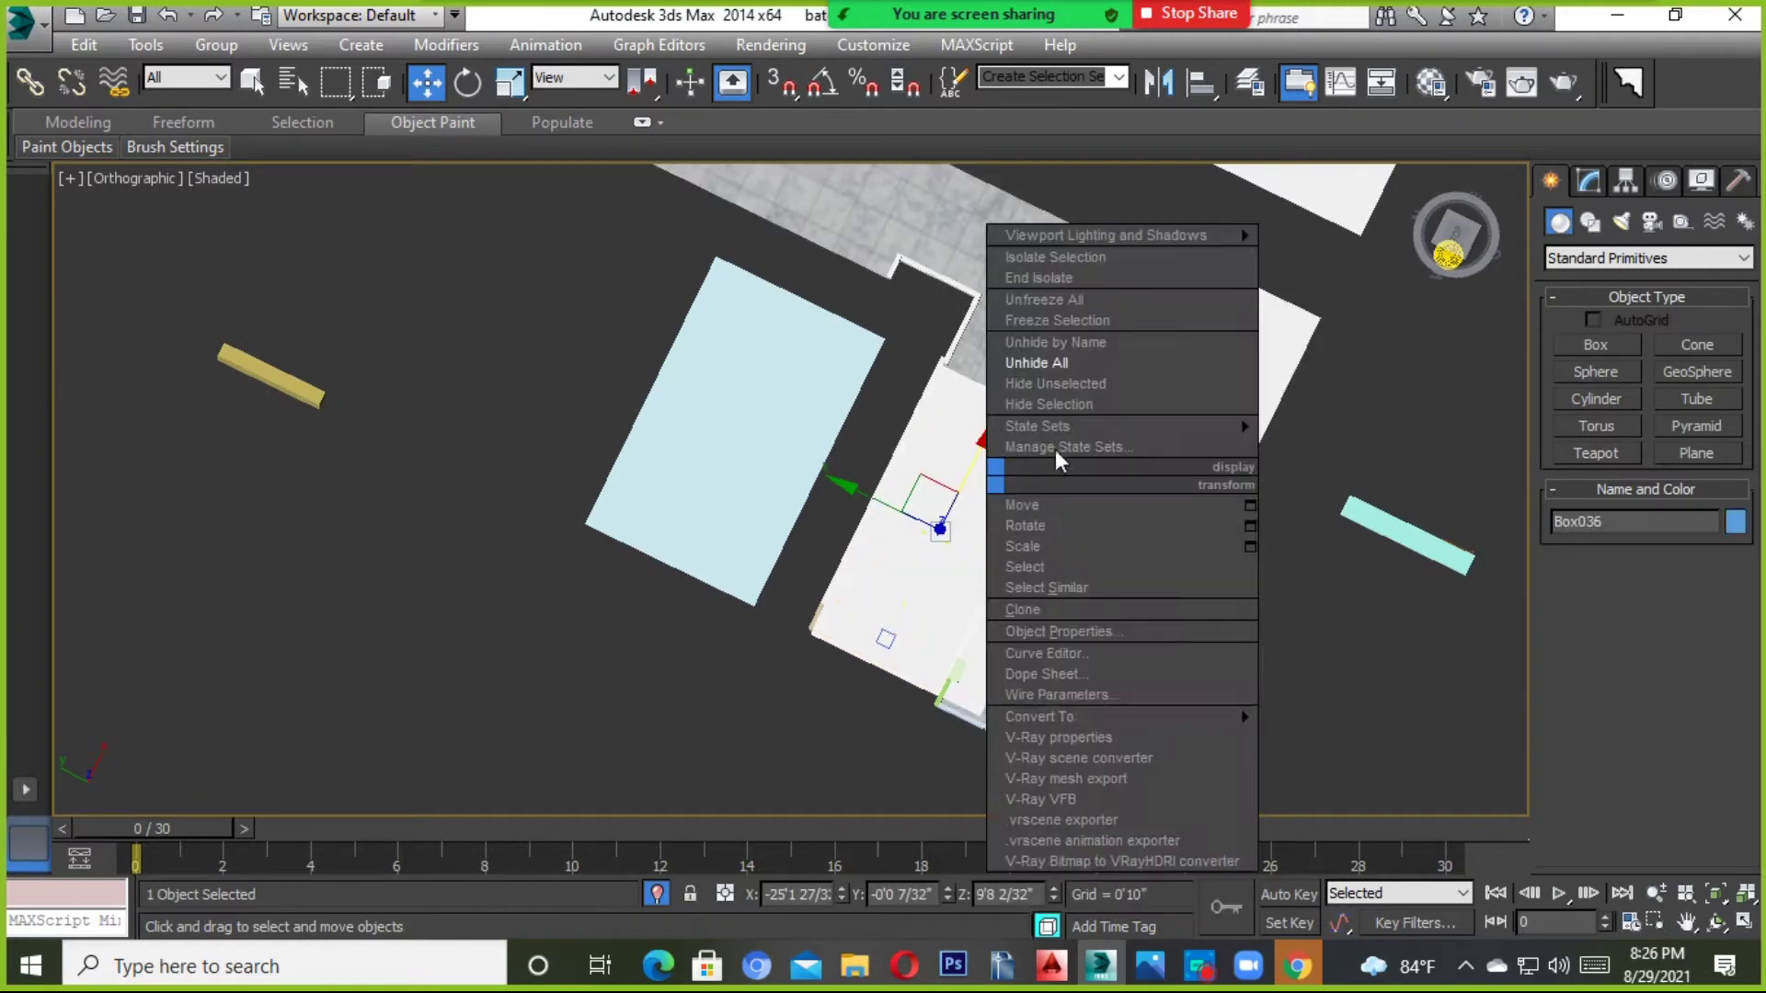
{"action": "left_click", "coordinate": [1079, 405]}
{"action": "scroll", "coordinate": [1069, 489], "scroll_direction": "up", "scroll_amount": 3}
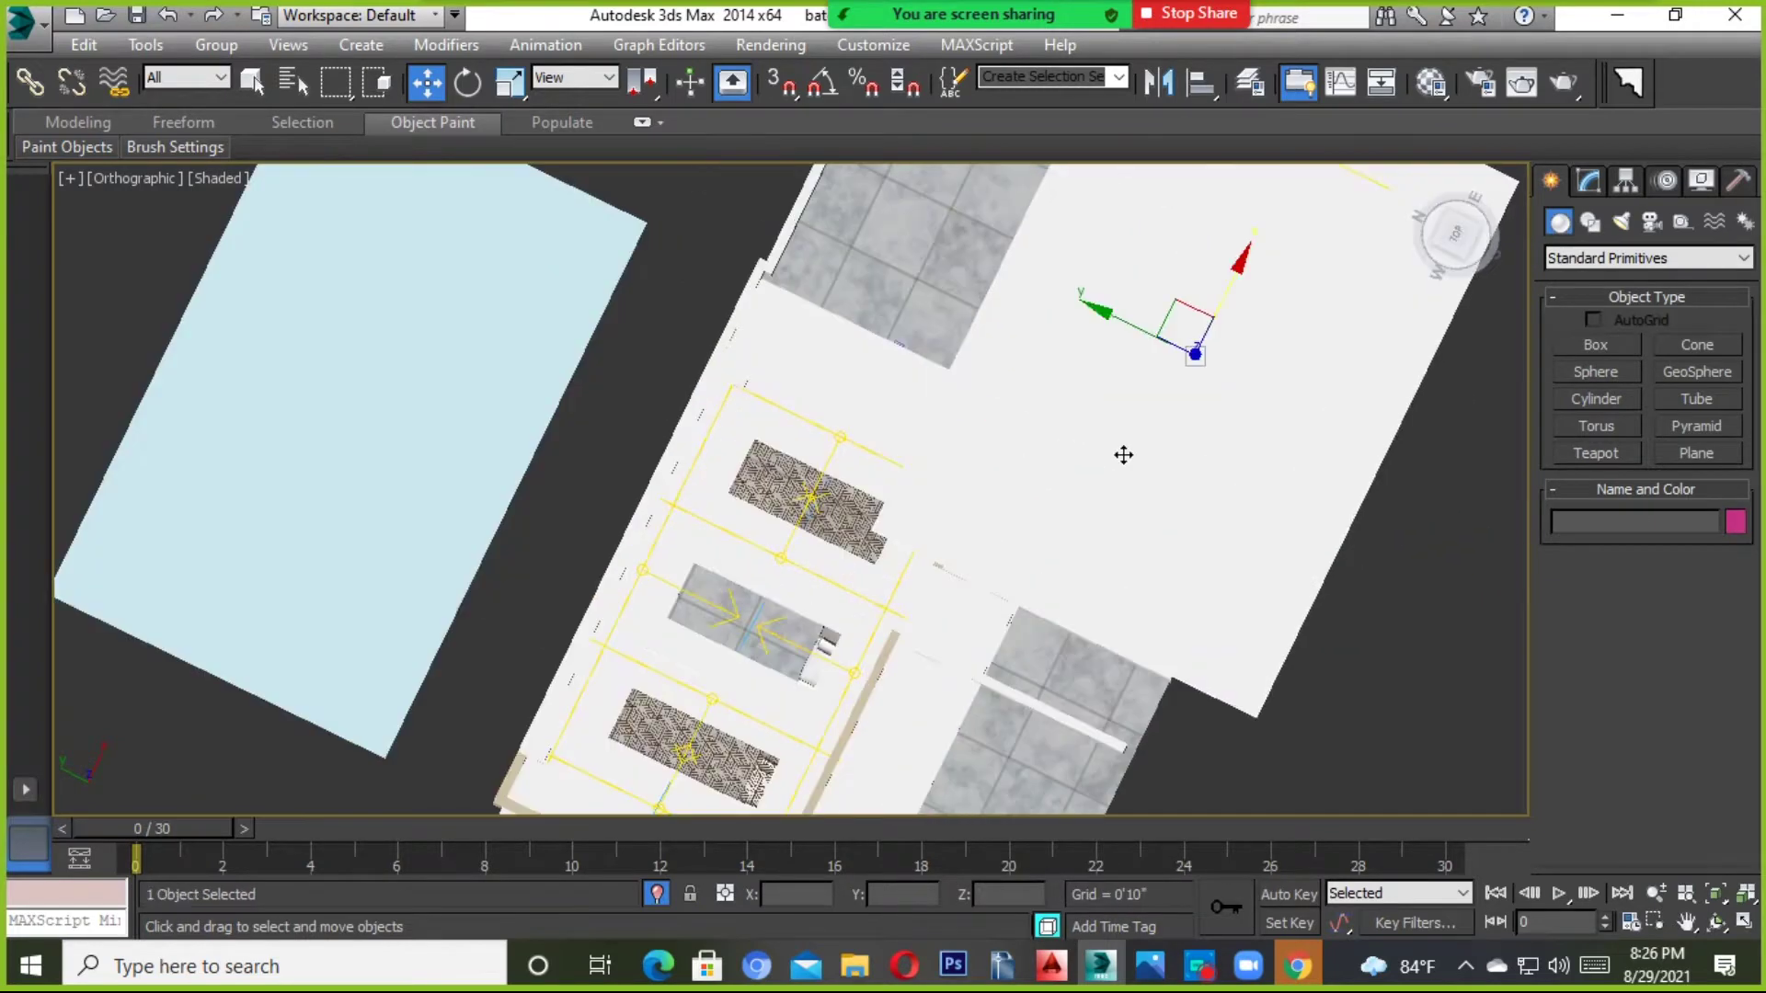
{"action": "right_click", "coordinate": [1123, 453]}
{"action": "left_click", "coordinate": [1156, 412]}
{"action": "scroll", "coordinate": [1090, 458], "scroll_direction": "down", "scroll_amount": 5}
Orbit back to a top view and delete the stray white plane holding the round table.
{"action": "middle_click_drag", "start_coordinate": [1090, 458], "coordinate": [998, 432], "text": "alt"}
{"action": "scroll", "coordinate": [998, 432], "scroll_direction": "up", "scroll_amount": 2}
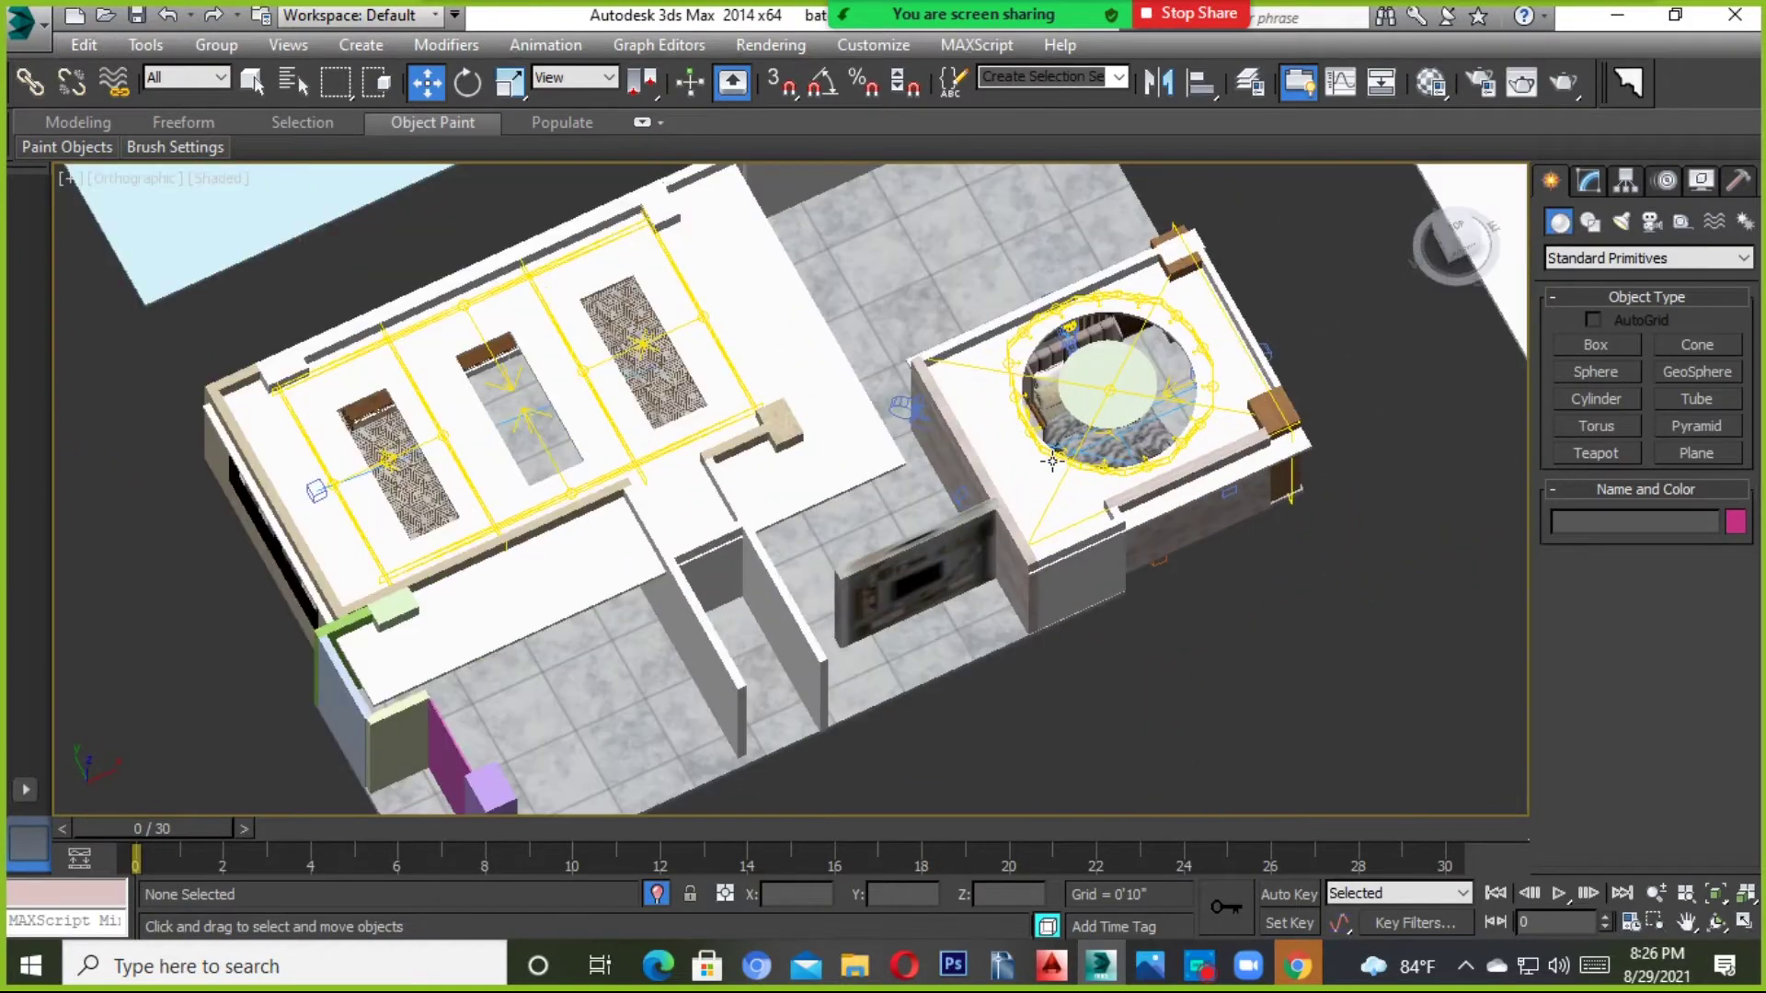
{"action": "scroll", "coordinate": [997, 497], "scroll_direction": "up", "scroll_amount": 2}
{"action": "scroll", "coordinate": [996, 560], "scroll_direction": "up", "scroll_amount": 2}
{"action": "scroll", "coordinate": [999, 559], "scroll_direction": "down", "scroll_amount": 3}
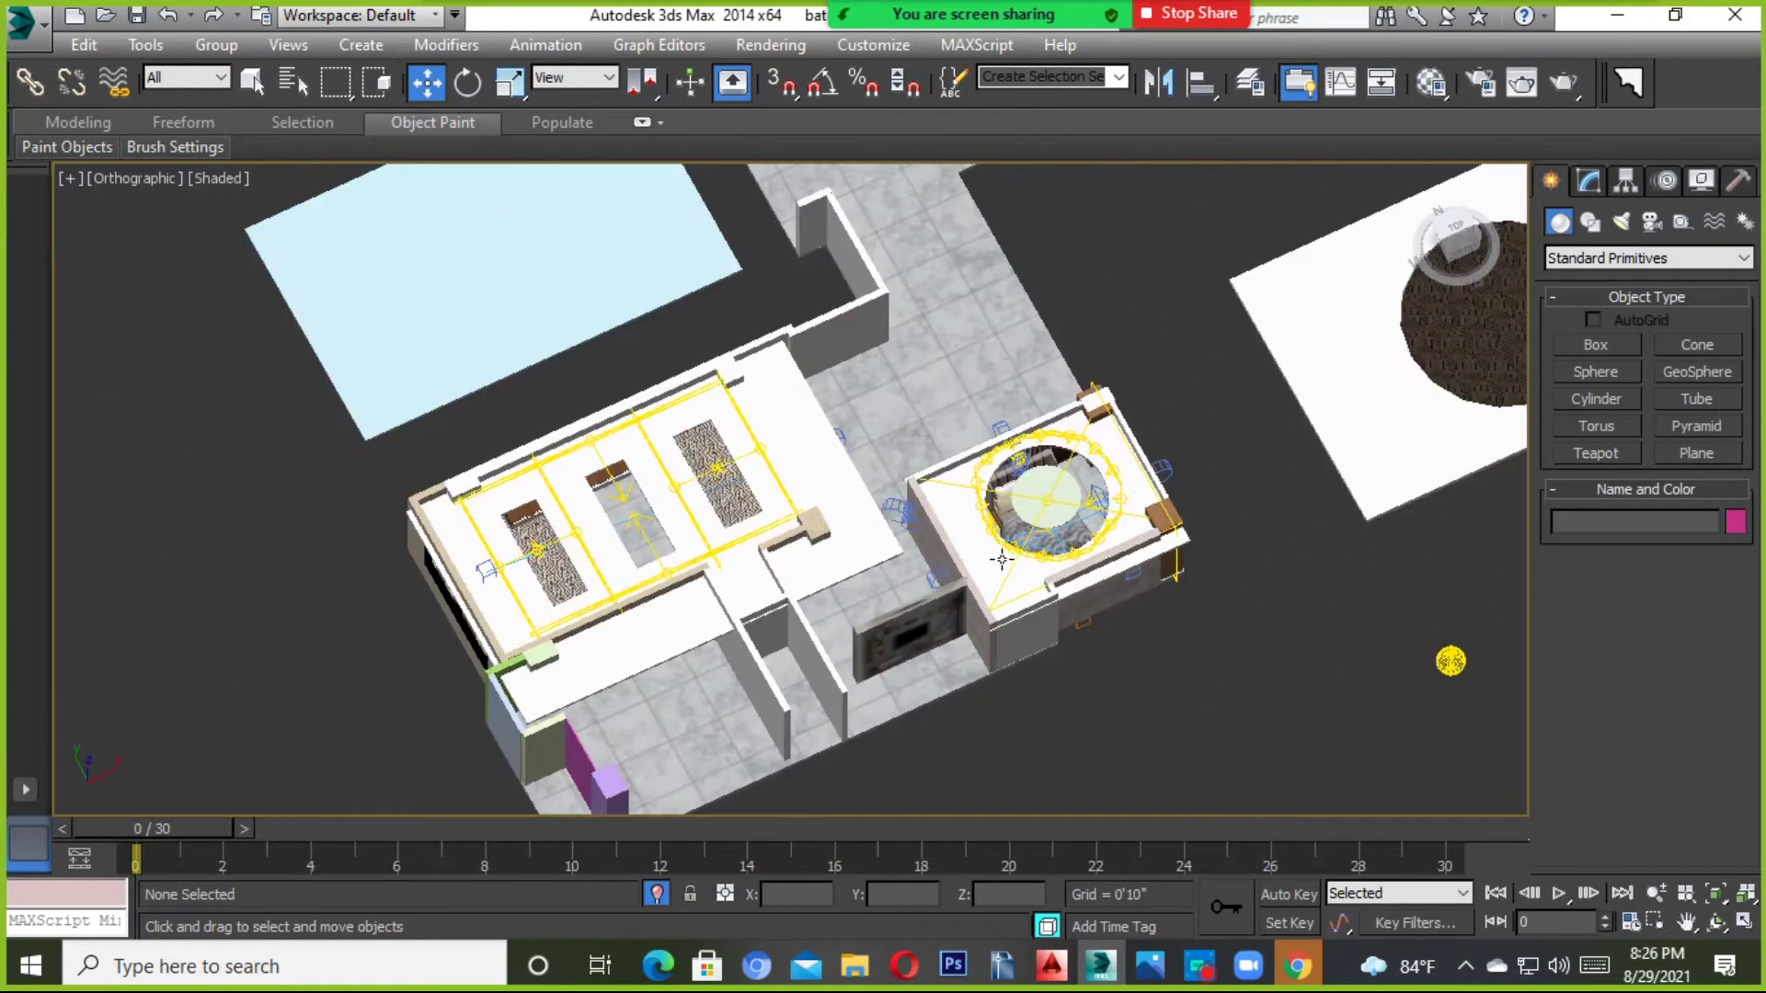
{"action": "middle_click_drag", "start_coordinate": [998, 559], "coordinate": [1270, 419], "text": "alt"}
{"action": "left_click", "coordinate": [1030, 623]}
{"action": "key", "text": "Delete"}
Recentre the floor plan, select the white slab over the bedroom, and tilt the view.
{"action": "middle_click_drag", "start_coordinate": [1057, 638], "coordinate": [1135, 387]}
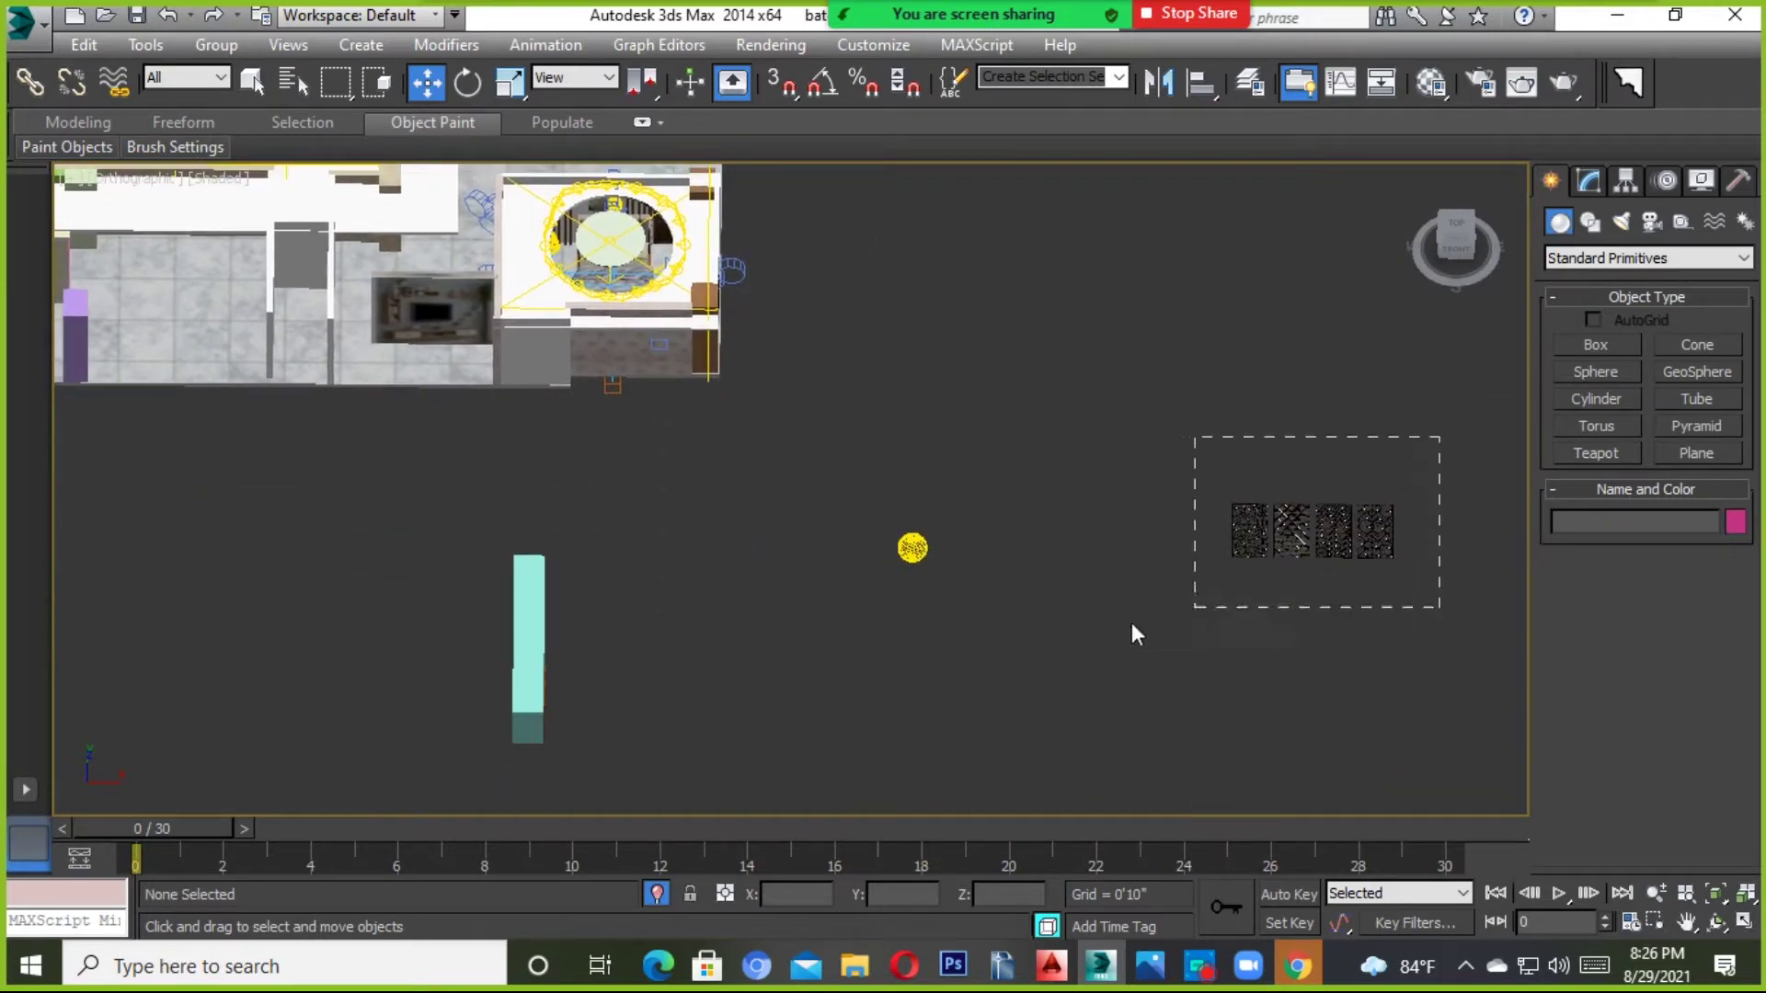
{"action": "middle_click_drag", "start_coordinate": [510, 626], "coordinate": [901, 600]}
{"action": "scroll", "coordinate": [902, 599], "scroll_direction": "up", "scroll_amount": 2}
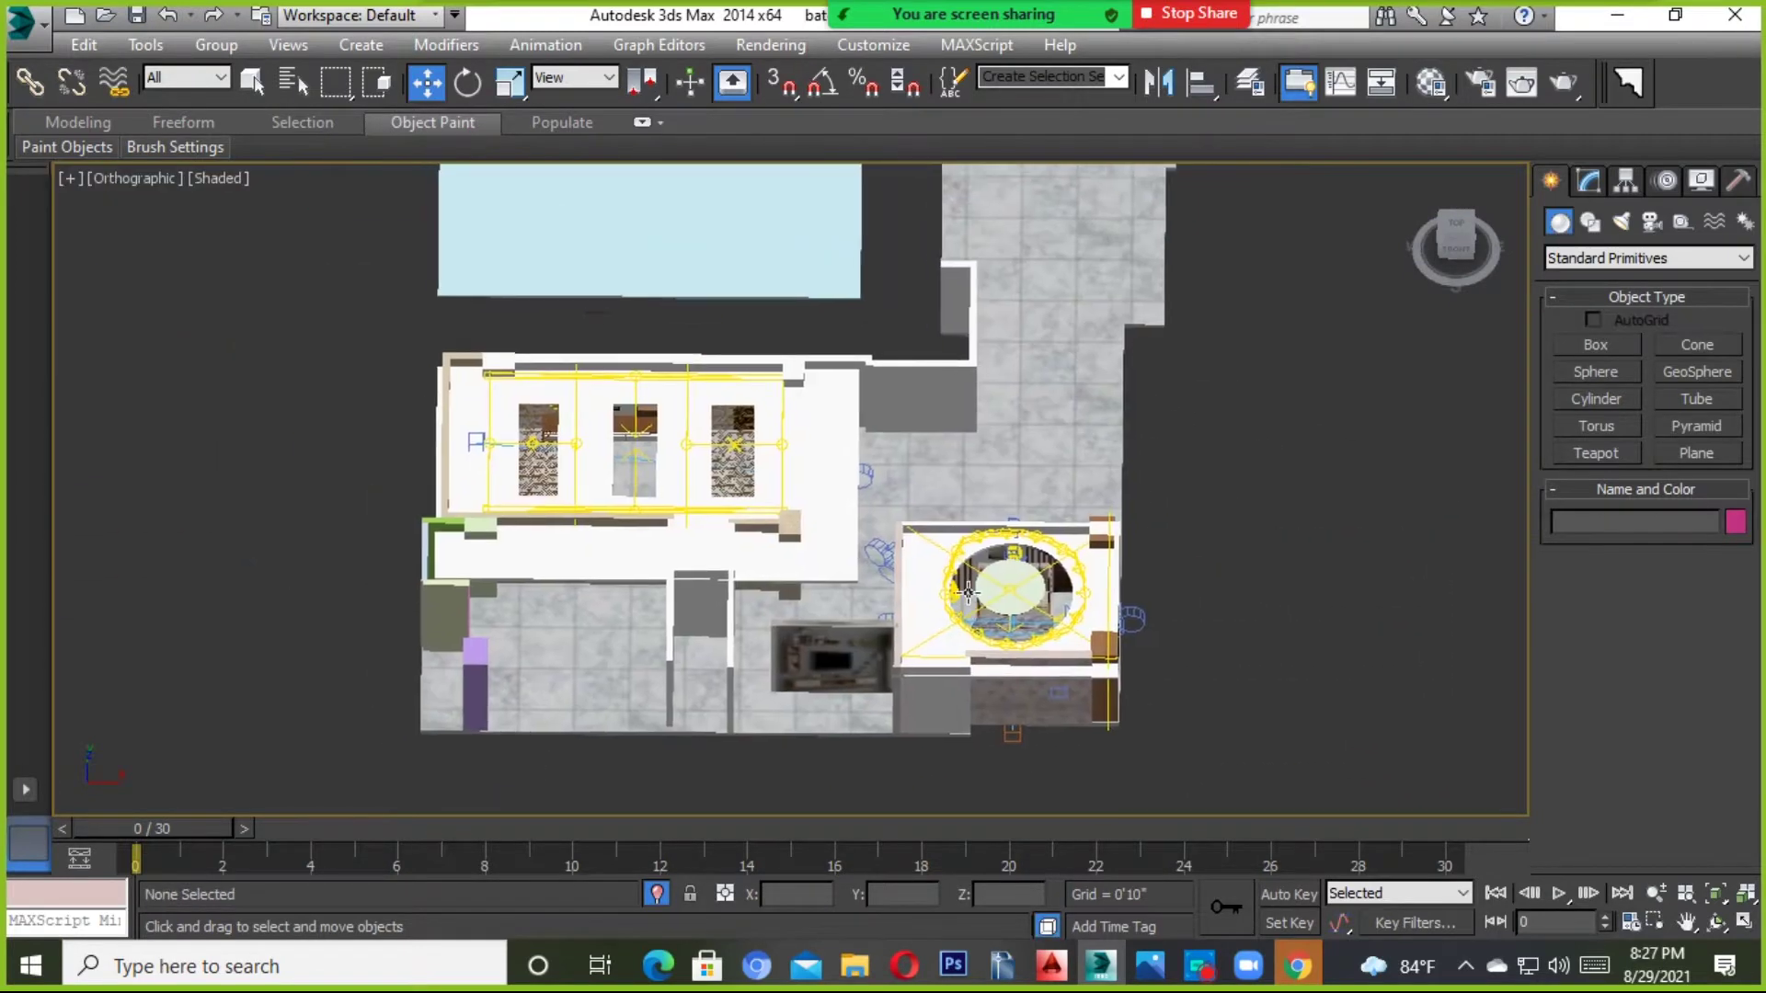
{"action": "scroll", "coordinate": [902, 599], "scroll_direction": "up", "scroll_amount": 2}
{"action": "left_click", "coordinate": [903, 599]}
{"action": "mouse_move", "coordinate": [977, 603]}
{"action": "middle_mouse_down", "text": "alt"}
{"action": "mouse_move", "coordinate": [1064, 643]}
{"action": "mouse_move", "coordinate": [1081, 614]}
{"action": "middle_mouse_up", "text": "alt"}
{"action": "scroll", "coordinate": [1082, 615], "scroll_direction": "up", "scroll_amount": 3}
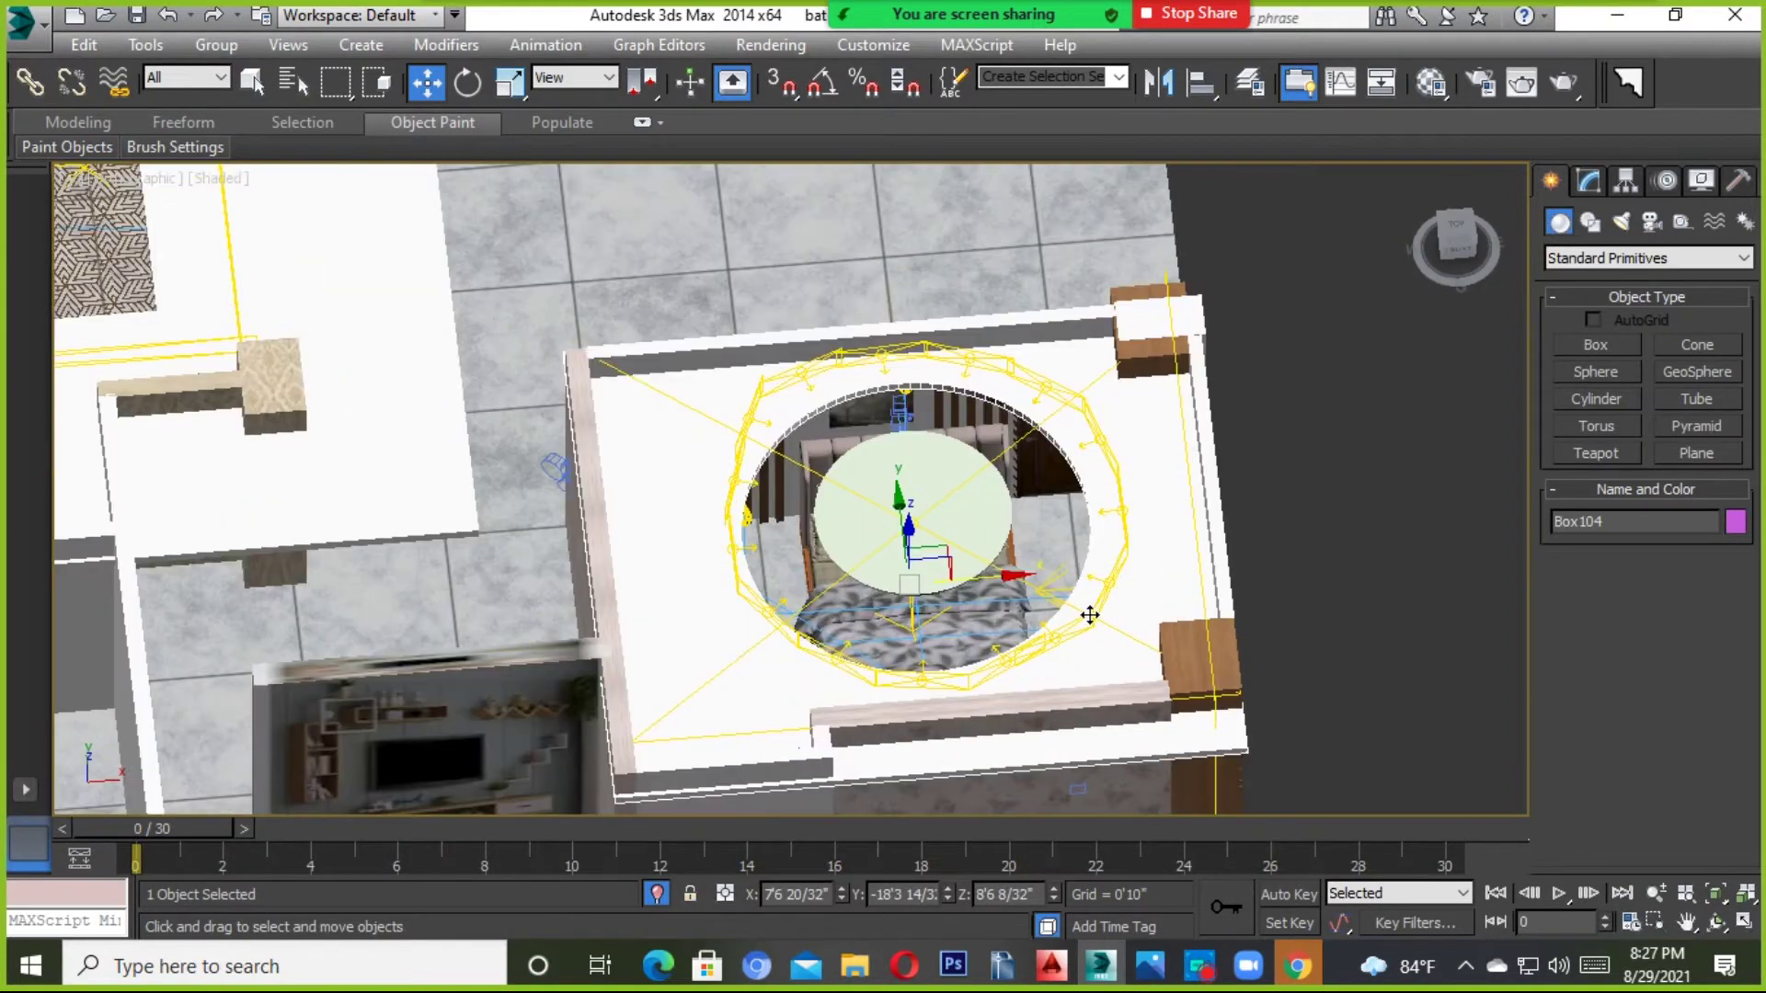
Delete the white slab Box104 covering the bedroom and zoom in on the room.
{"action": "key", "text": "Delete"}
{"action": "scroll", "coordinate": [943, 552], "scroll_direction": "up", "scroll_amount": 4}
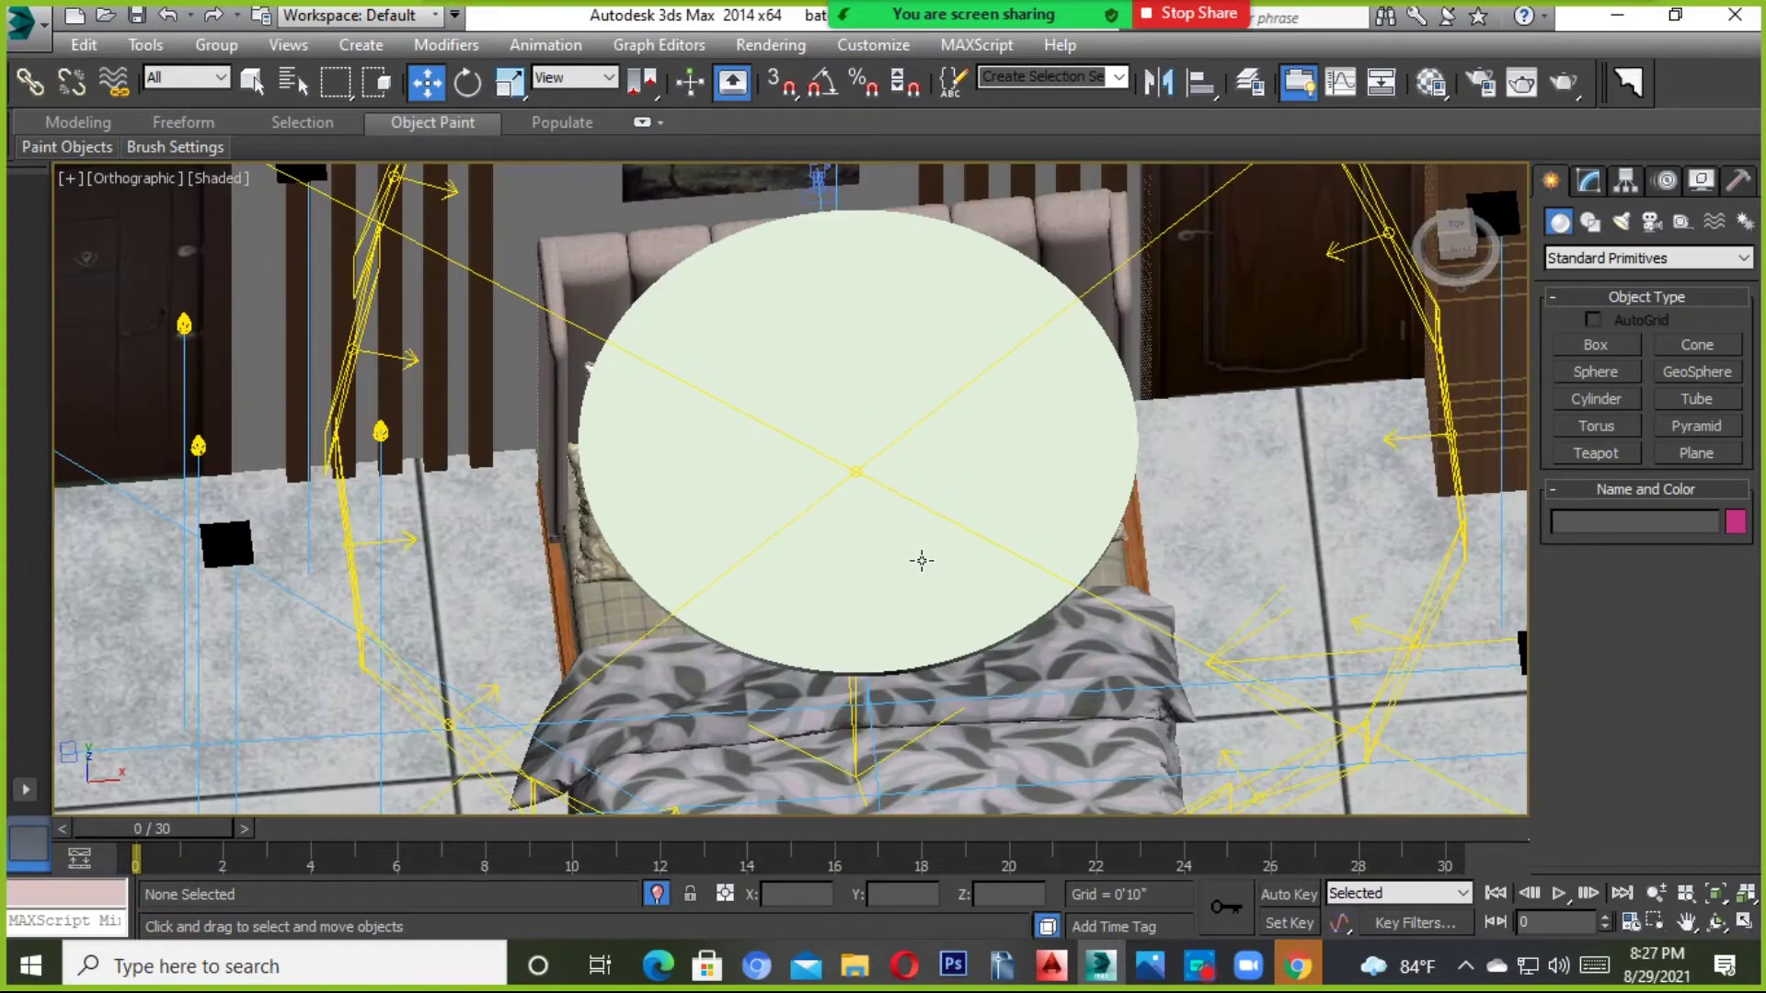
{"action": "scroll", "coordinate": [901, 569], "scroll_direction": "up", "scroll_amount": 1}
{"action": "scroll", "coordinate": [899, 572], "scroll_direction": "up", "scroll_amount": 2}
{"action": "scroll", "coordinate": [897, 578], "scroll_direction": "up", "scroll_amount": 2}
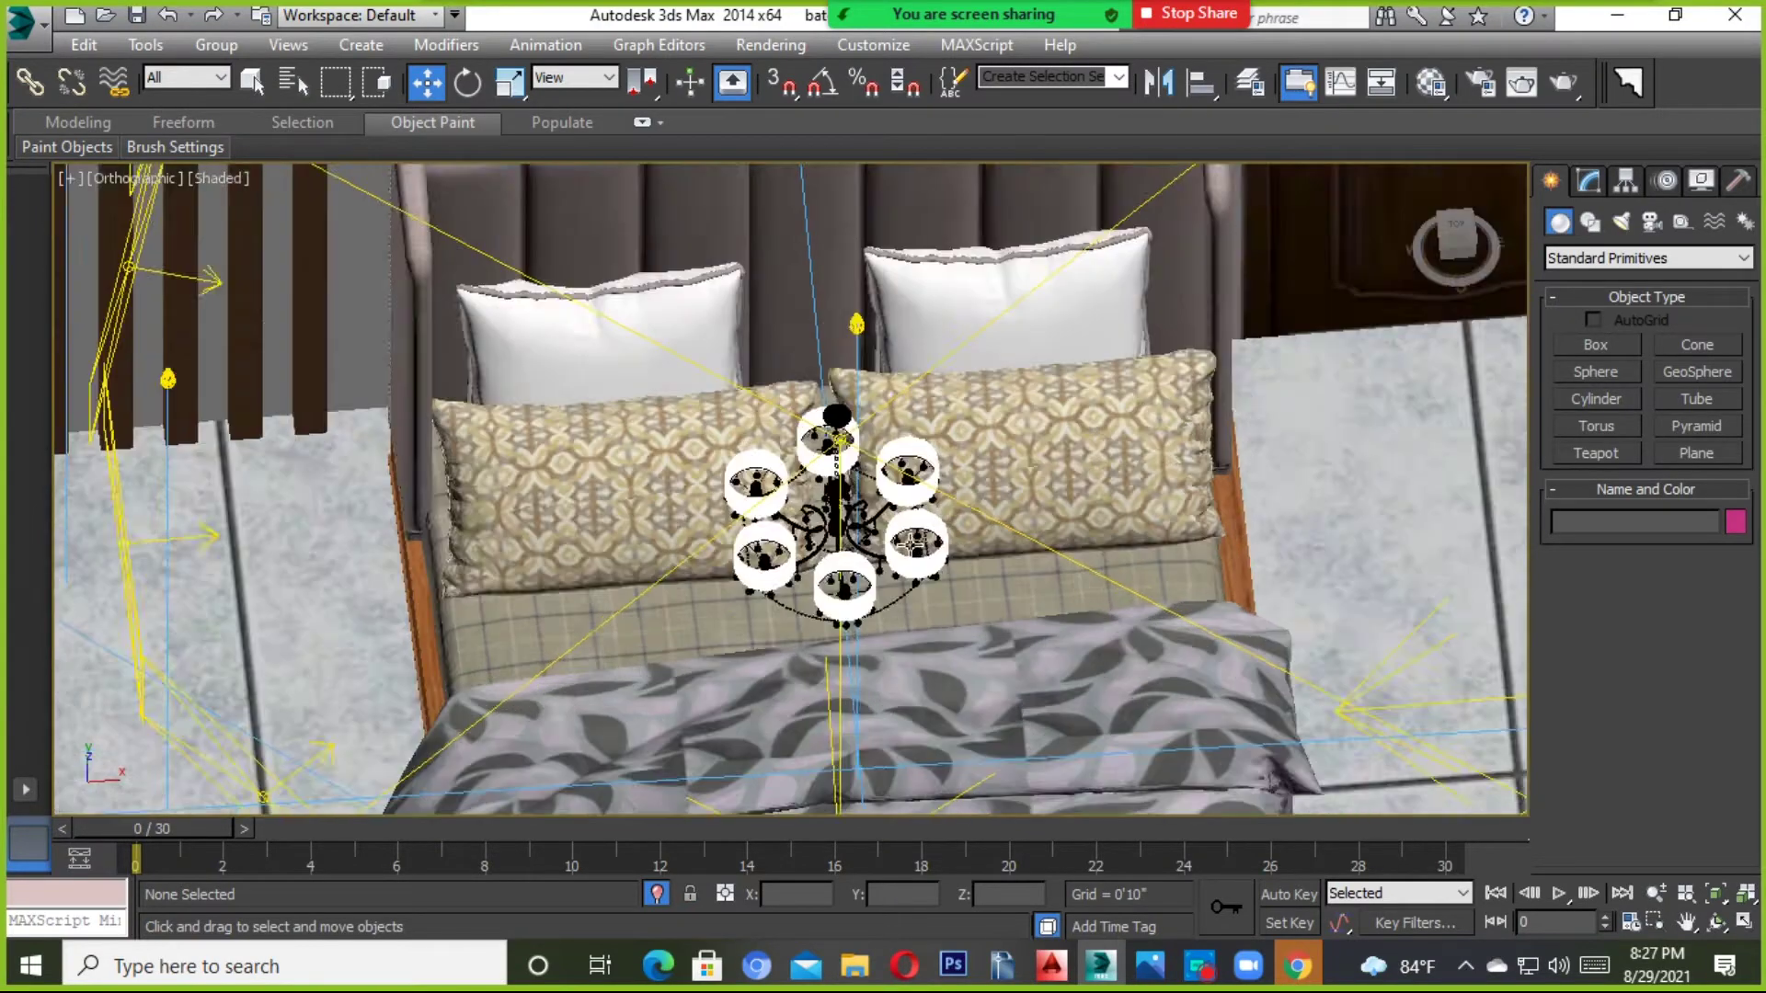
{"action": "scroll", "coordinate": [895, 585], "scroll_direction": "up", "scroll_amount": 2}
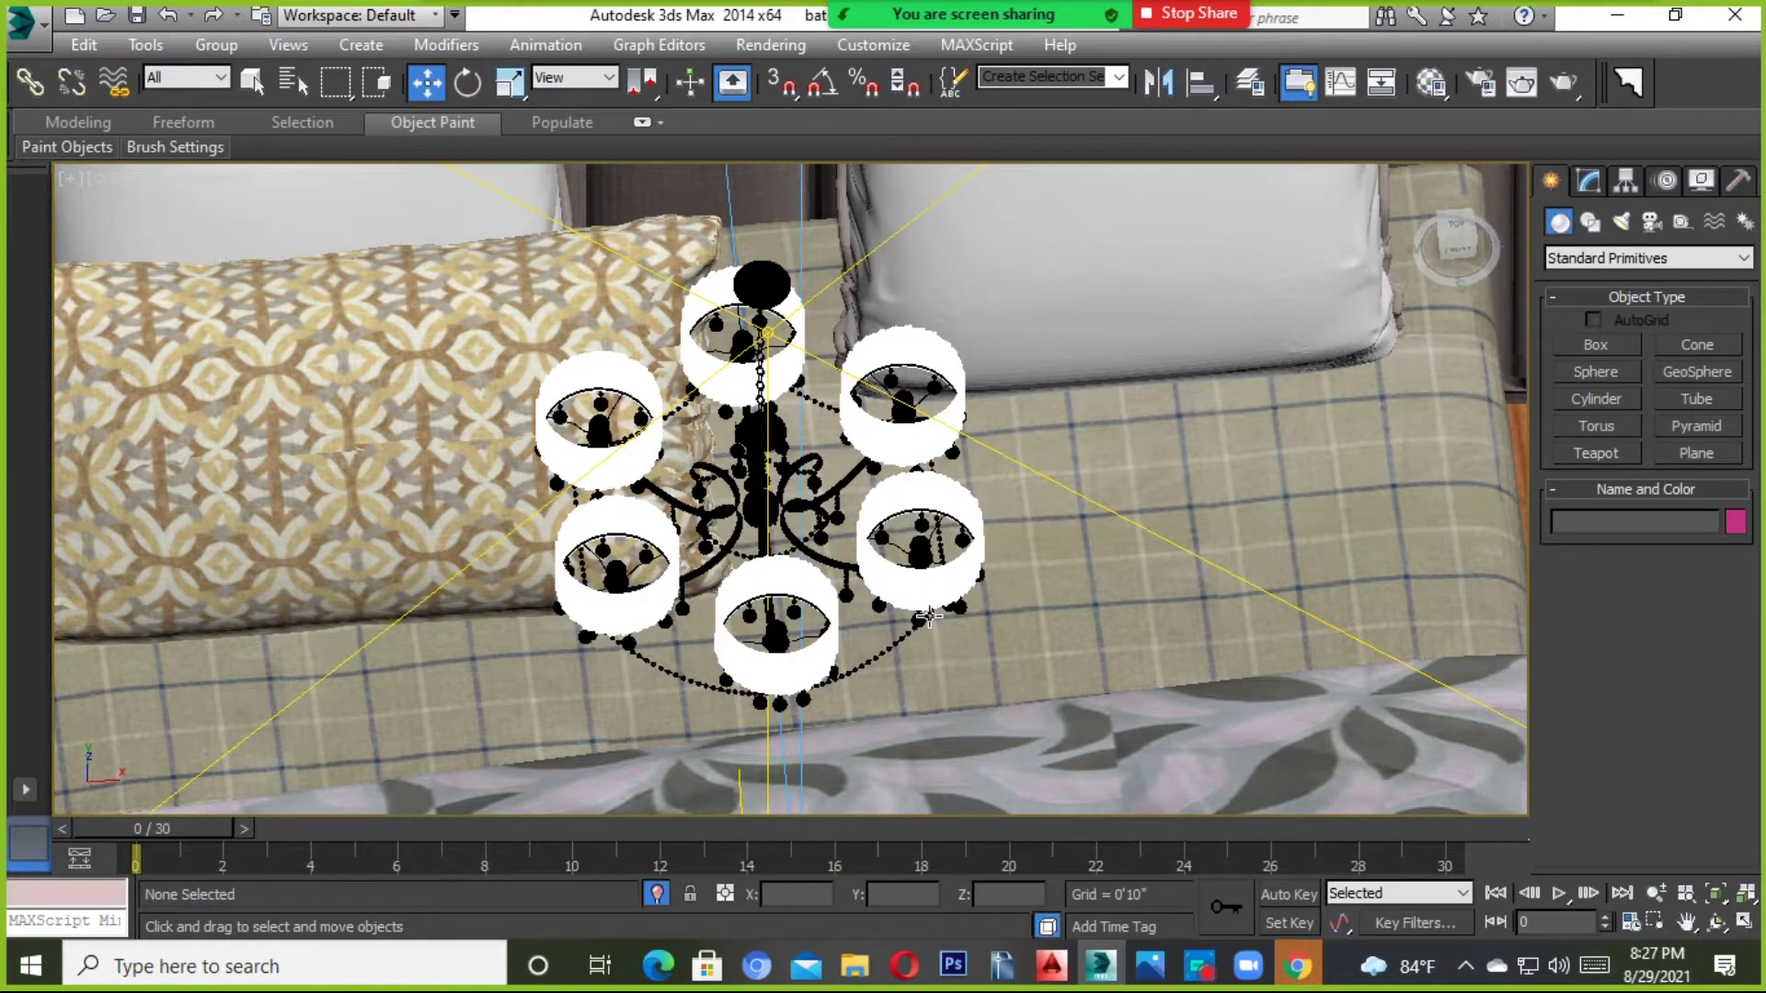
Select the right bed pillow to inspect it.
{"action": "left_click", "coordinate": [885, 591]}
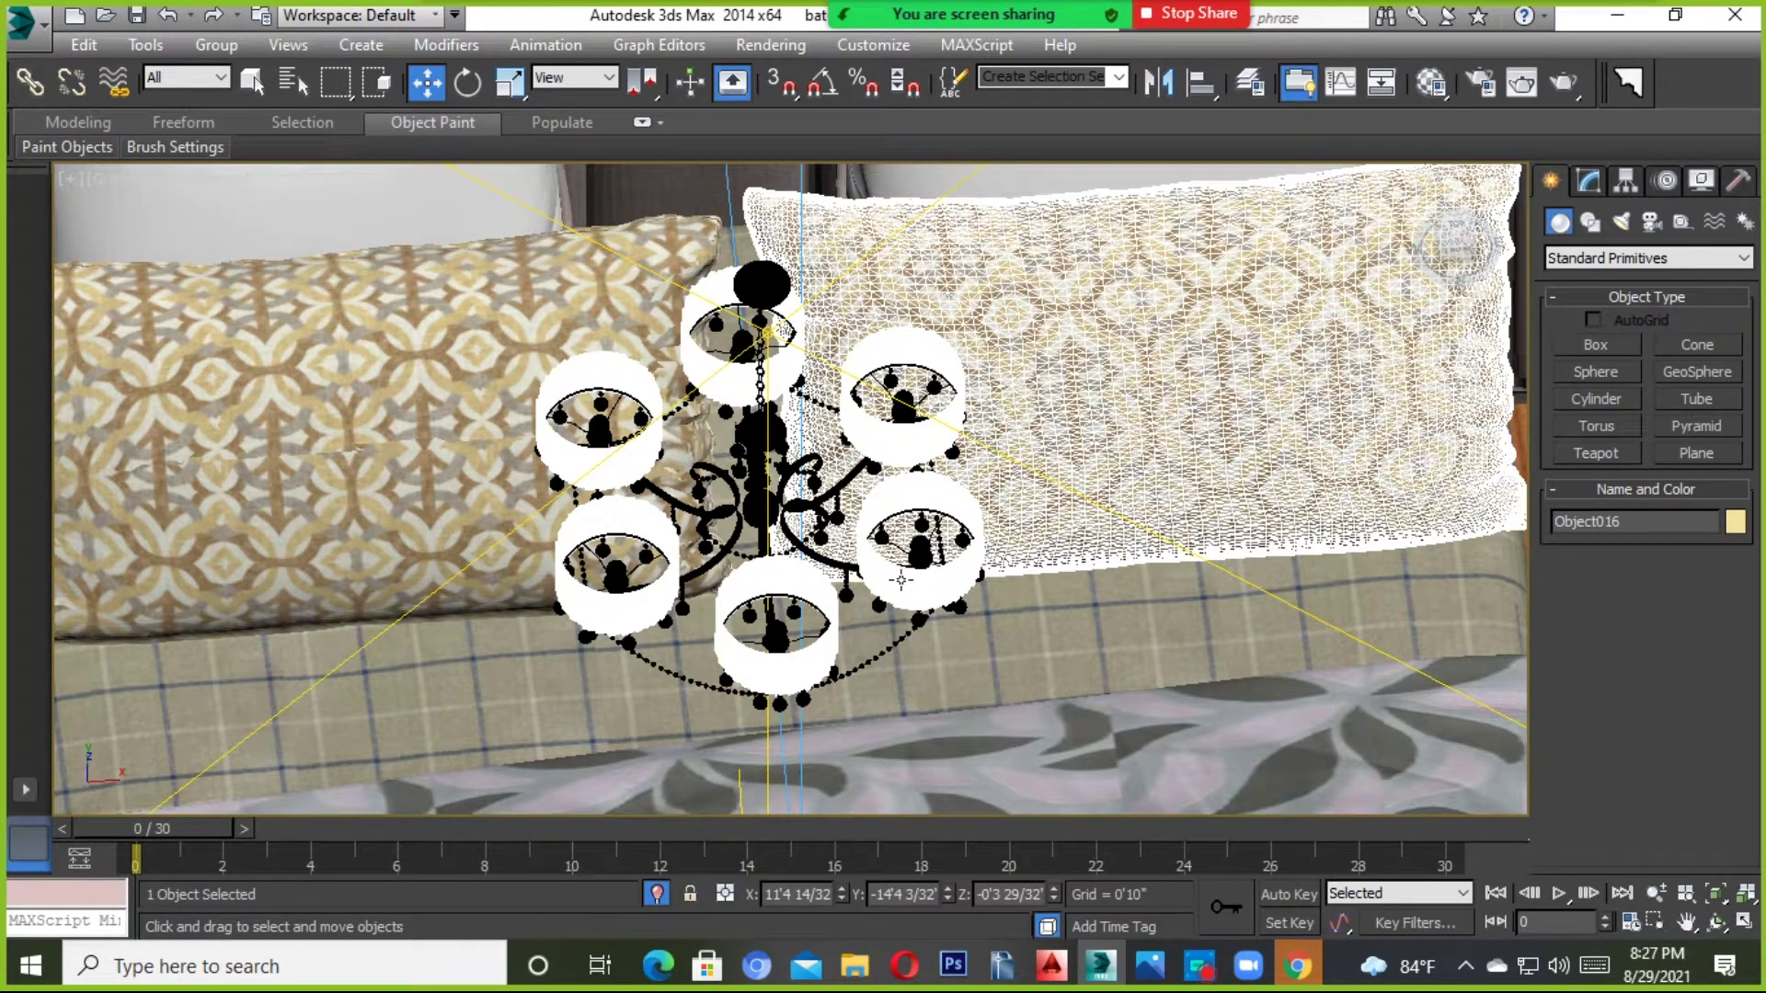
{"action": "scroll", "coordinate": [900, 577], "scroll_direction": "down", "scroll_amount": 5}
{"action": "scroll", "coordinate": [900, 575], "scroll_direction": "down", "scroll_amount": 2}
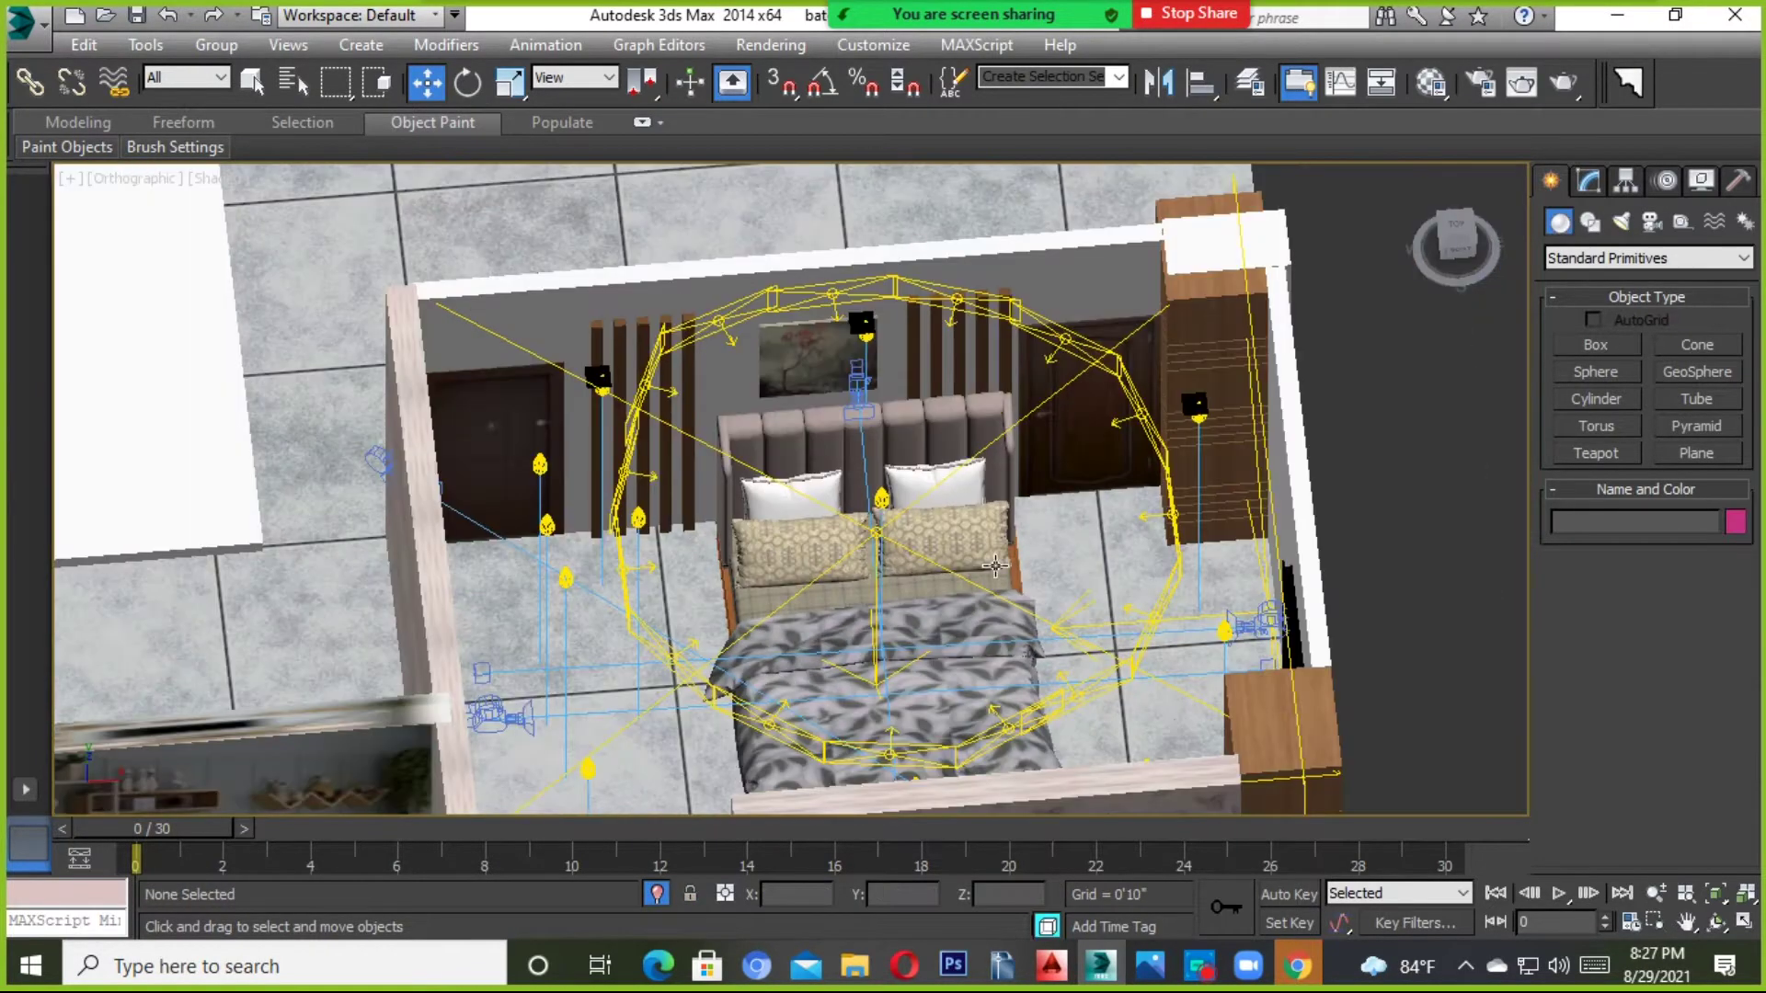
{"action": "scroll", "coordinate": [972, 572], "scroll_direction": "down", "scroll_amount": 5}
{"action": "scroll", "coordinate": [1086, 488], "scroll_direction": "up", "scroll_amount": 3}
{"action": "scroll", "coordinate": [1090, 478], "scroll_direction": "up", "scroll_amount": 6}
{"action": "scroll", "coordinate": [1090, 475], "scroll_direction": "up", "scroll_amount": 2}
Inspect the small black square on the floor, then pan toward a floor light point.
{"action": "left_click", "coordinate": [1090, 475]}
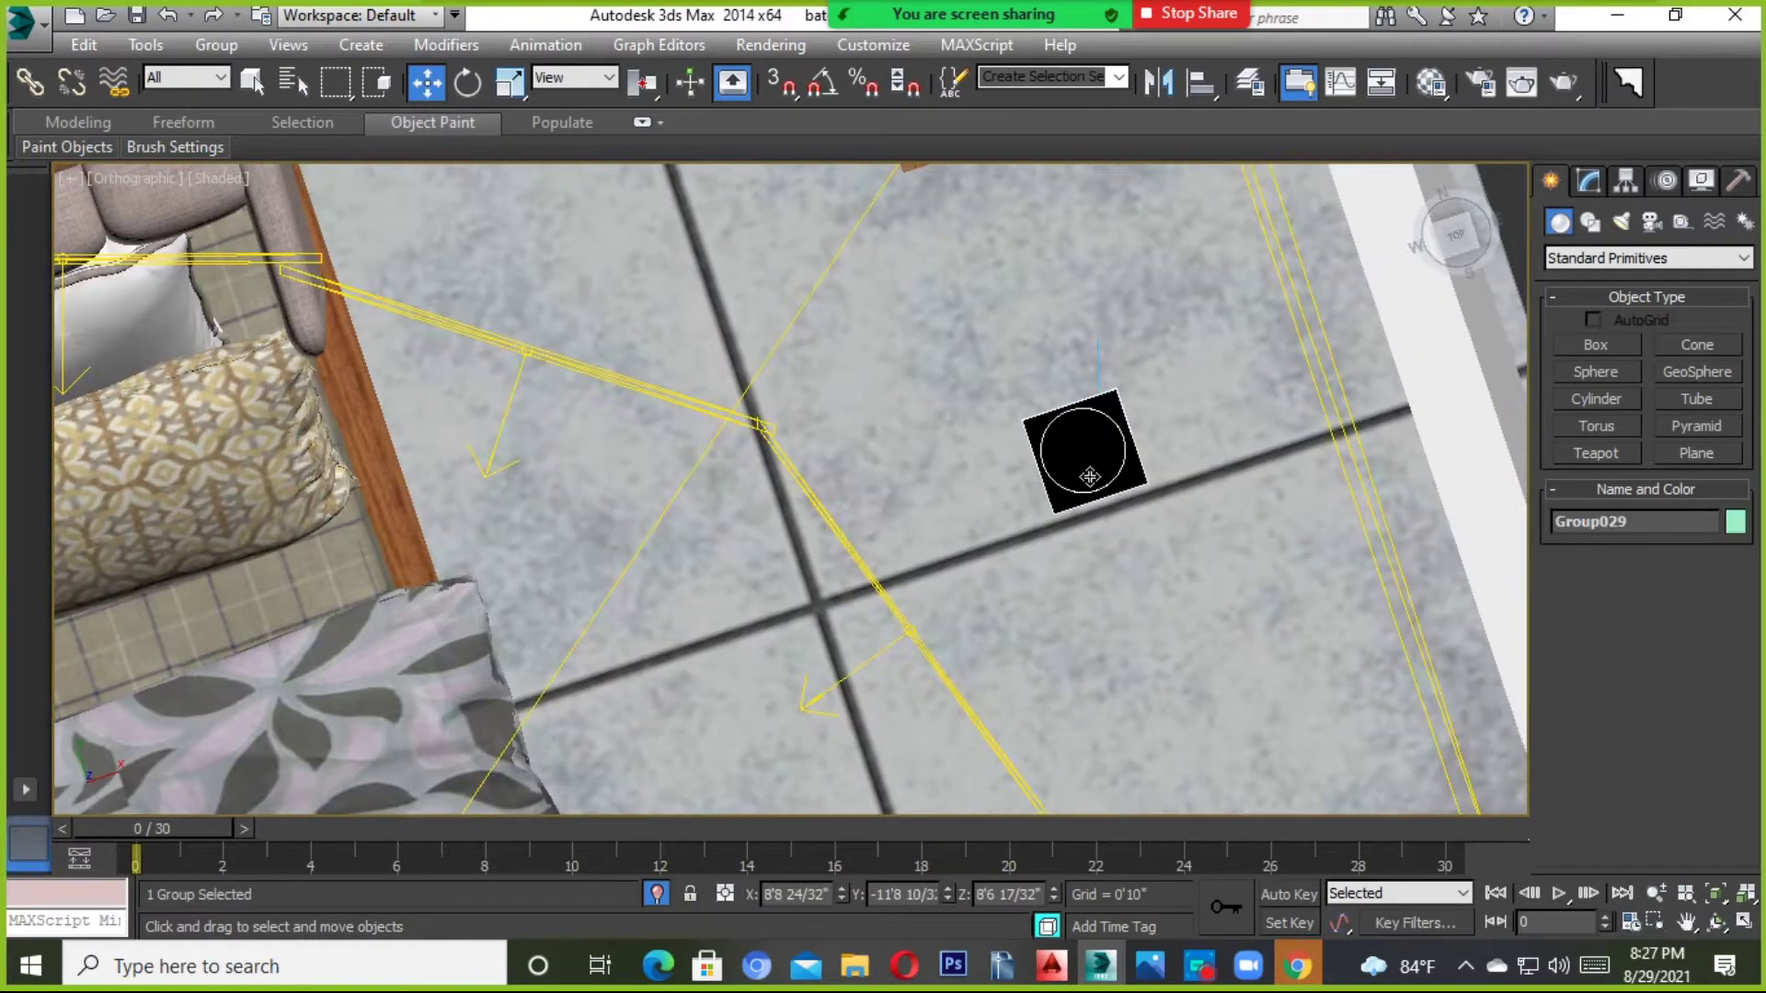
{"action": "scroll", "coordinate": [1090, 475], "scroll_direction": "down", "scroll_amount": 5}
{"action": "left_click", "coordinate": [1093, 387]}
{"action": "scroll", "coordinate": [1093, 386], "scroll_direction": "down", "scroll_amount": 2}
{"action": "scroll", "coordinate": [1209, 603], "scroll_direction": "up", "scroll_amount": 2}
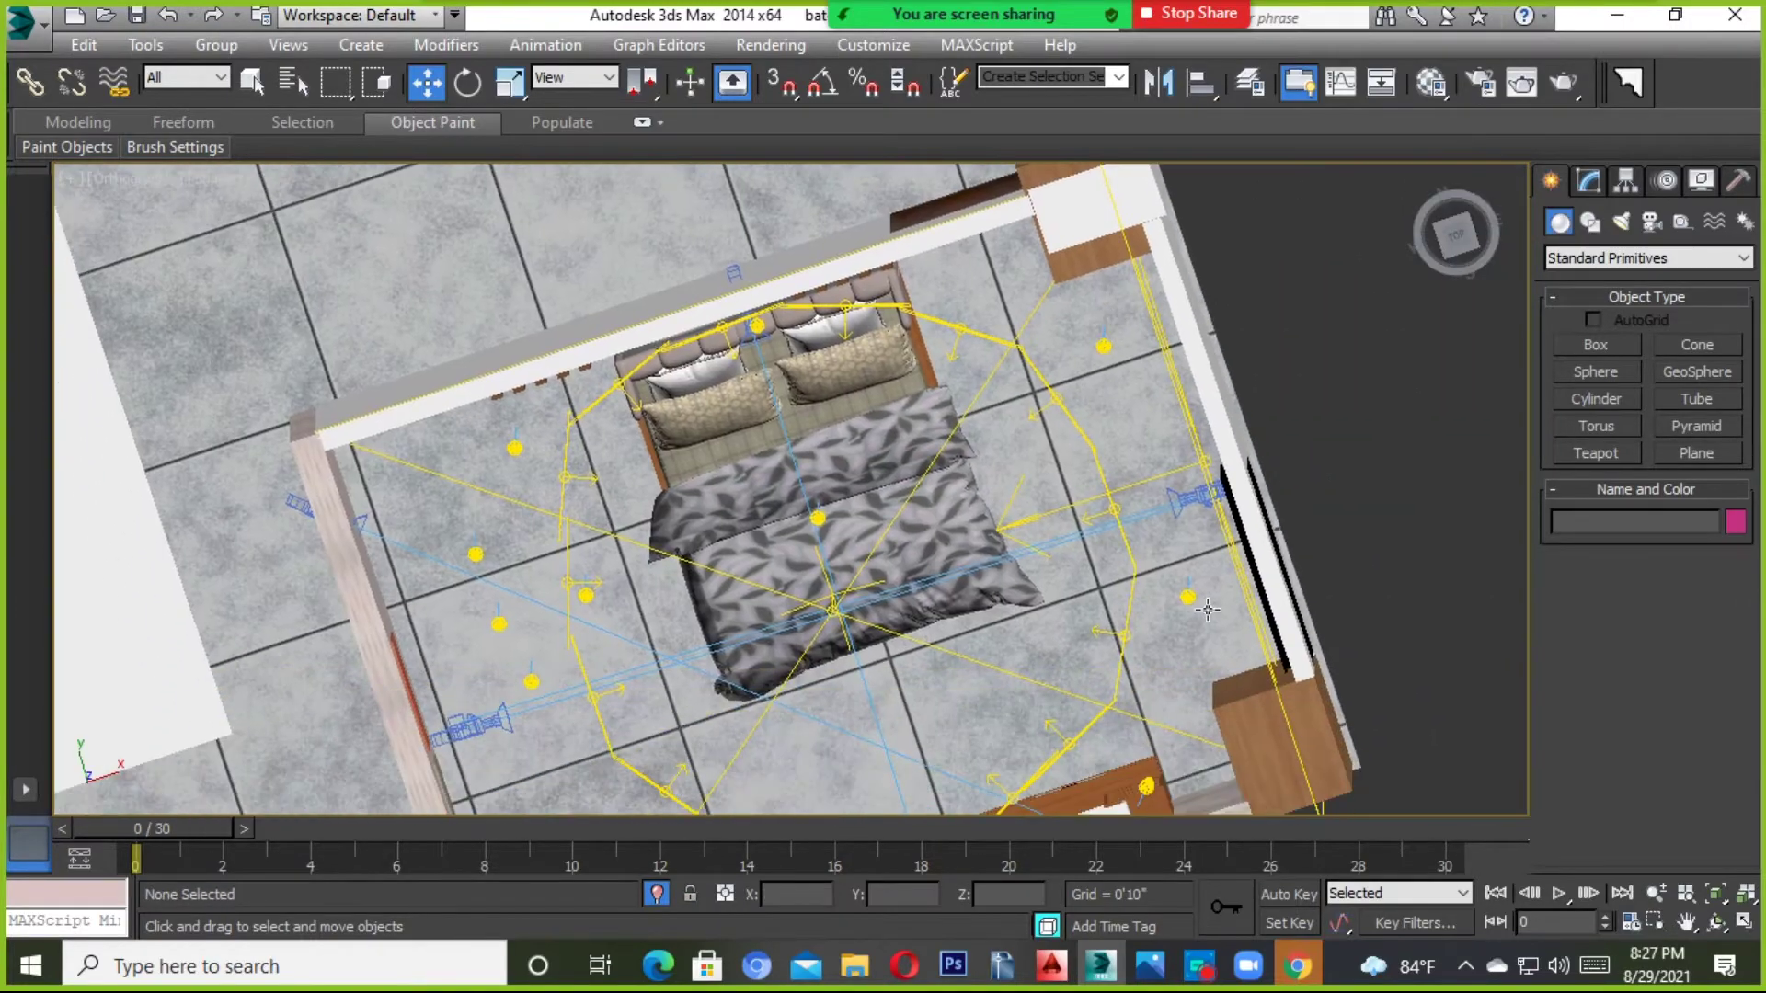
{"action": "middle_click_drag", "start_coordinate": [1209, 604], "coordinate": [888, 537]}
{"action": "scroll", "coordinate": [887, 537], "scroll_direction": "up", "scroll_amount": 4}
{"action": "scroll", "coordinate": [664, 442], "scroll_direction": "up", "scroll_amount": 3}
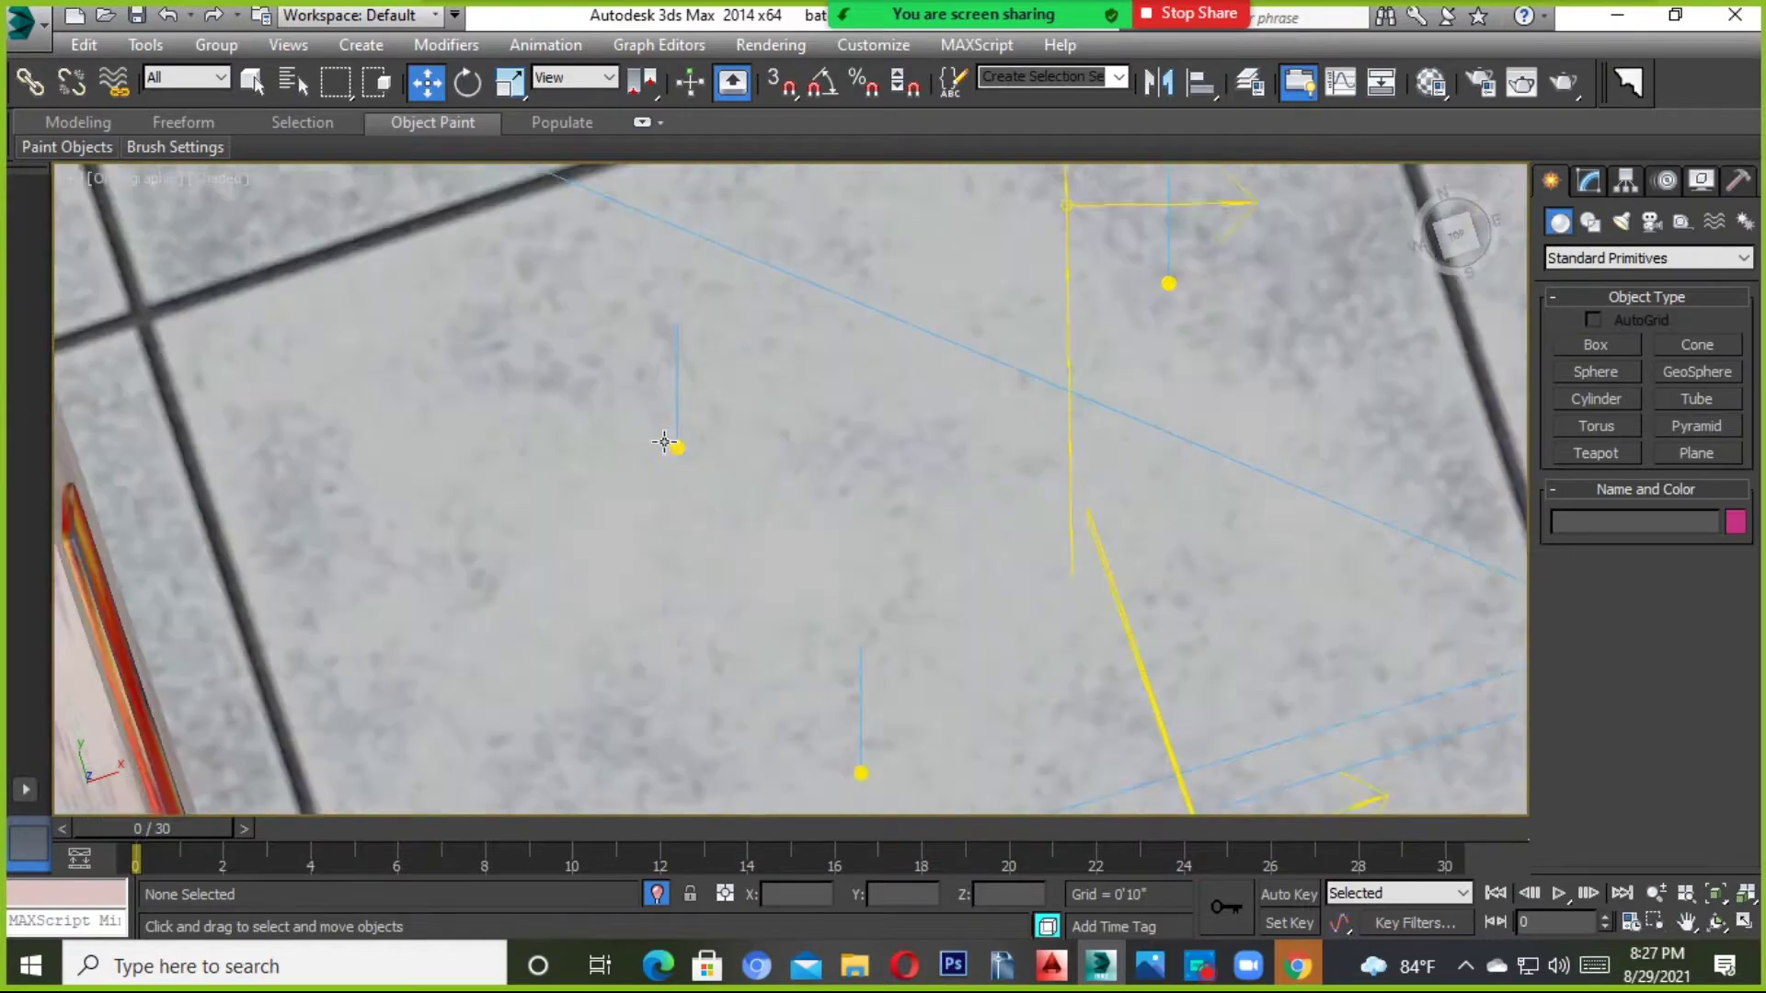
{"action": "scroll", "coordinate": [664, 443], "scroll_direction": "down", "scroll_amount": 5}
Set the Selection Filter from All to Lights.
{"action": "left_click", "coordinate": [184, 78]}
{"action": "left_click", "coordinate": [170, 140]}
{"action": "scroll", "coordinate": [827, 472], "scroll_direction": "down", "scroll_amount": 2}
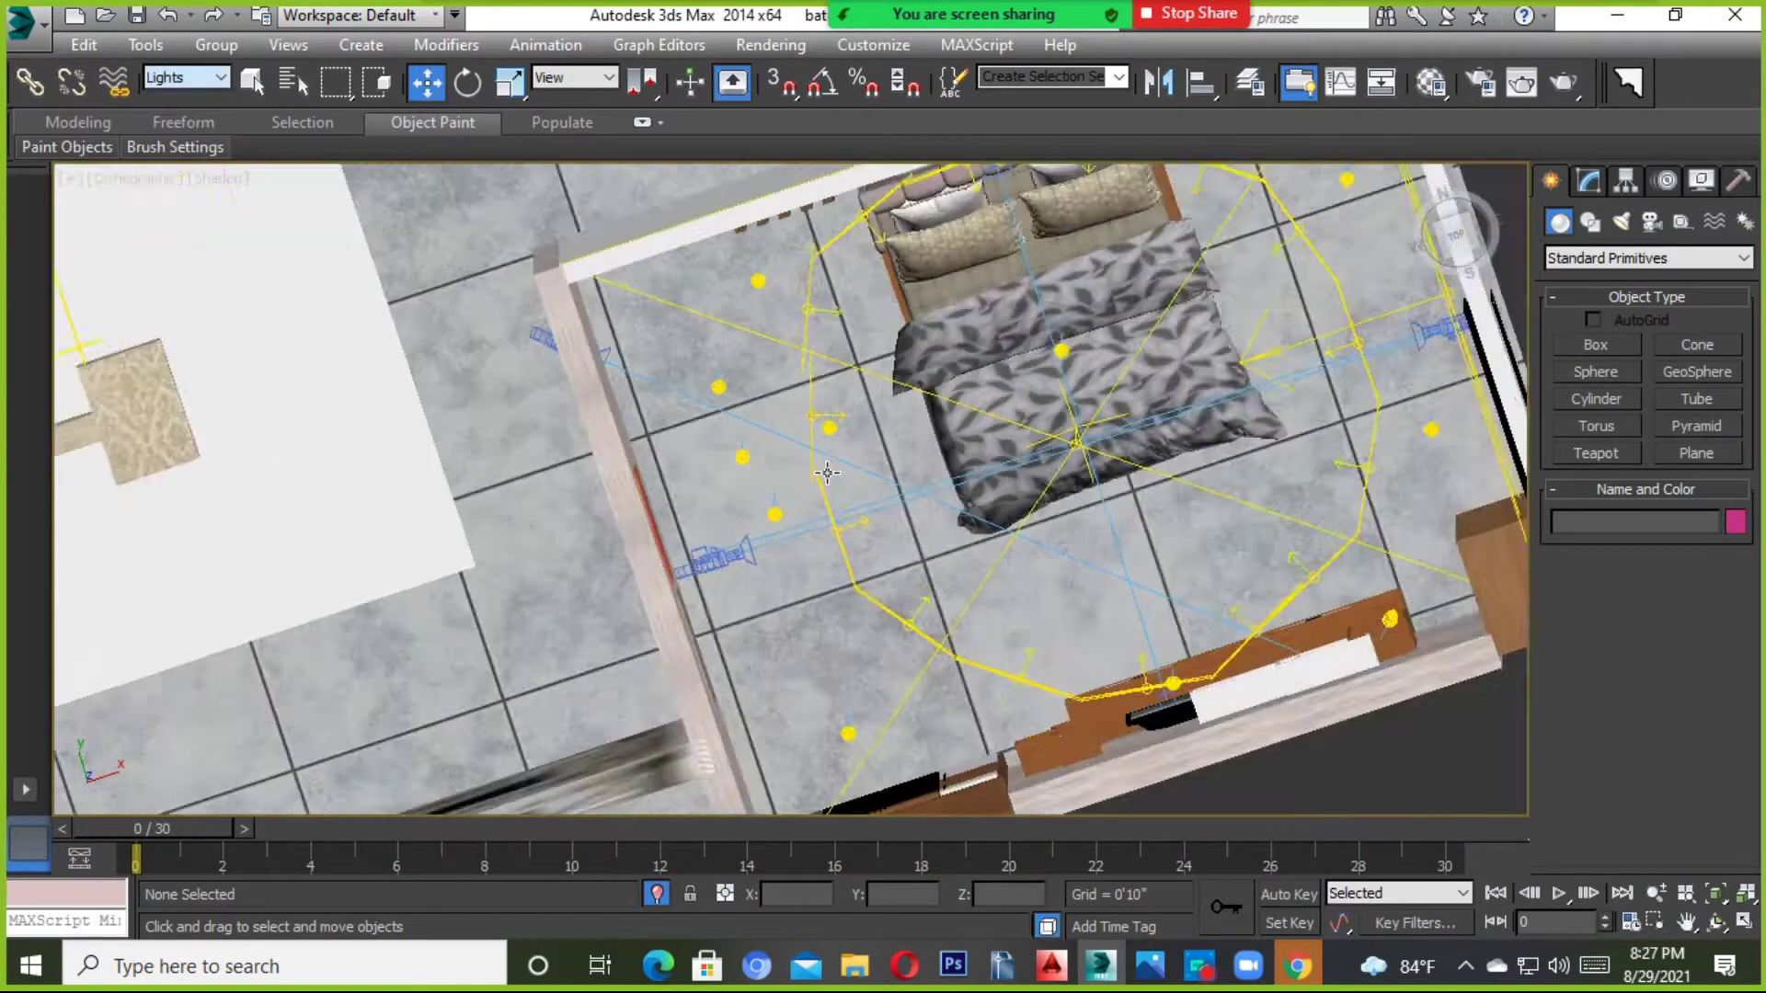
Window-select the bedroom's 32 lights and move them right, off the floor plan.
{"action": "scroll", "coordinate": [828, 473], "scroll_direction": "down", "scroll_amount": 5}
{"action": "scroll", "coordinate": [1137, 450], "scroll_direction": "up", "scroll_amount": 1}
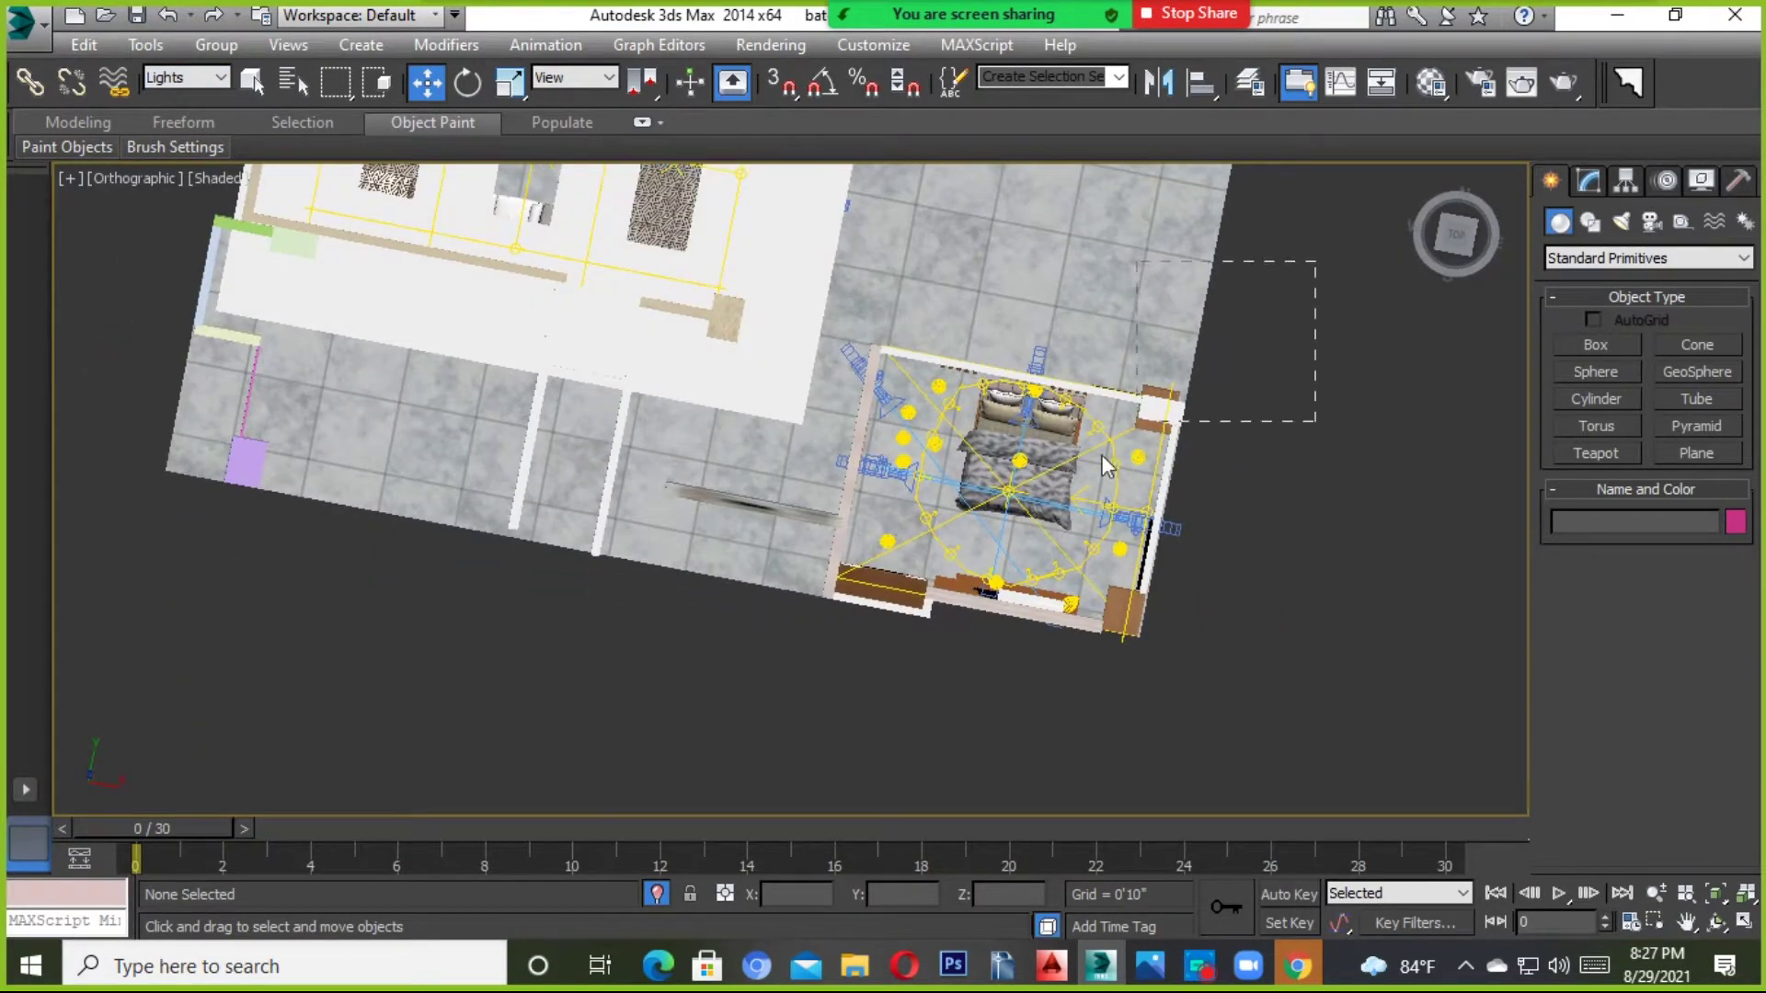
{"action": "left_click_drag", "start_coordinate": [682, 685], "coordinate": [684, 688]}
{"action": "left_click_drag", "start_coordinate": [1061, 476], "coordinate": [1323, 598]}
{"action": "middle_click_drag", "start_coordinate": [1322, 599], "coordinate": [753, 499]}
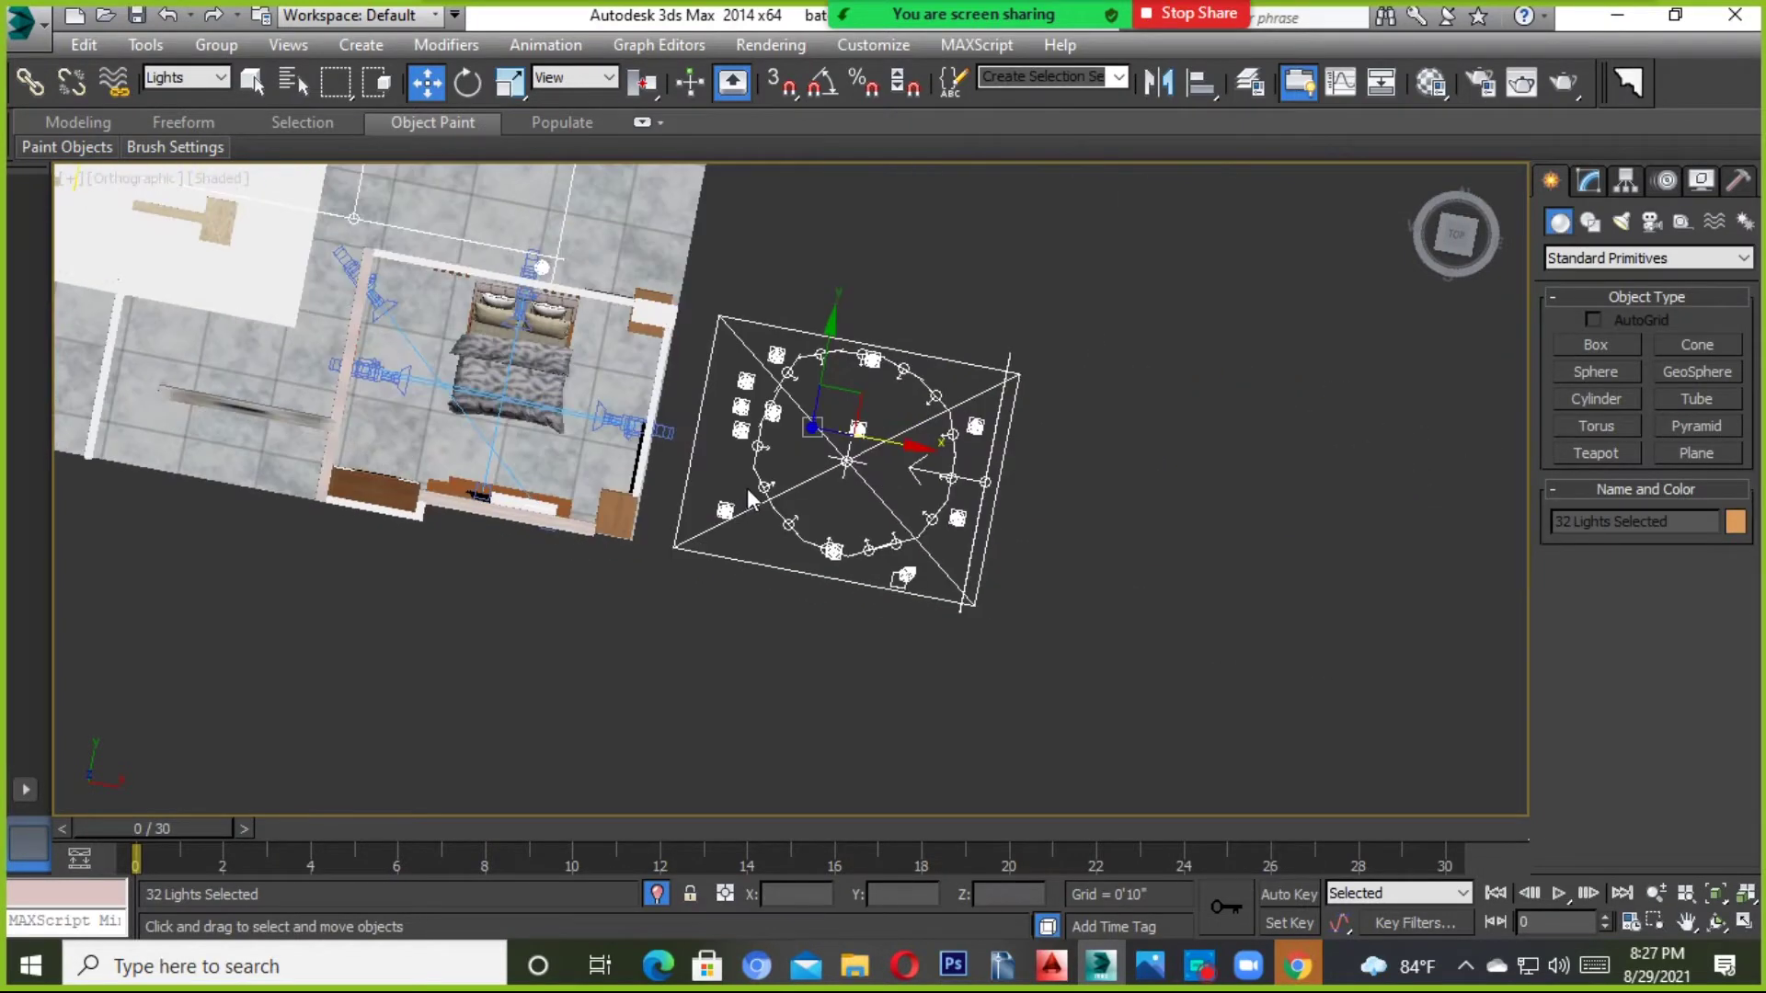
{"action": "scroll", "coordinate": [752, 499], "scroll_direction": "down", "scroll_amount": 3}
{"action": "left_click_drag", "start_coordinate": [853, 476], "coordinate": [1113, 522]}
{"action": "left_click", "coordinate": [1084, 494]}
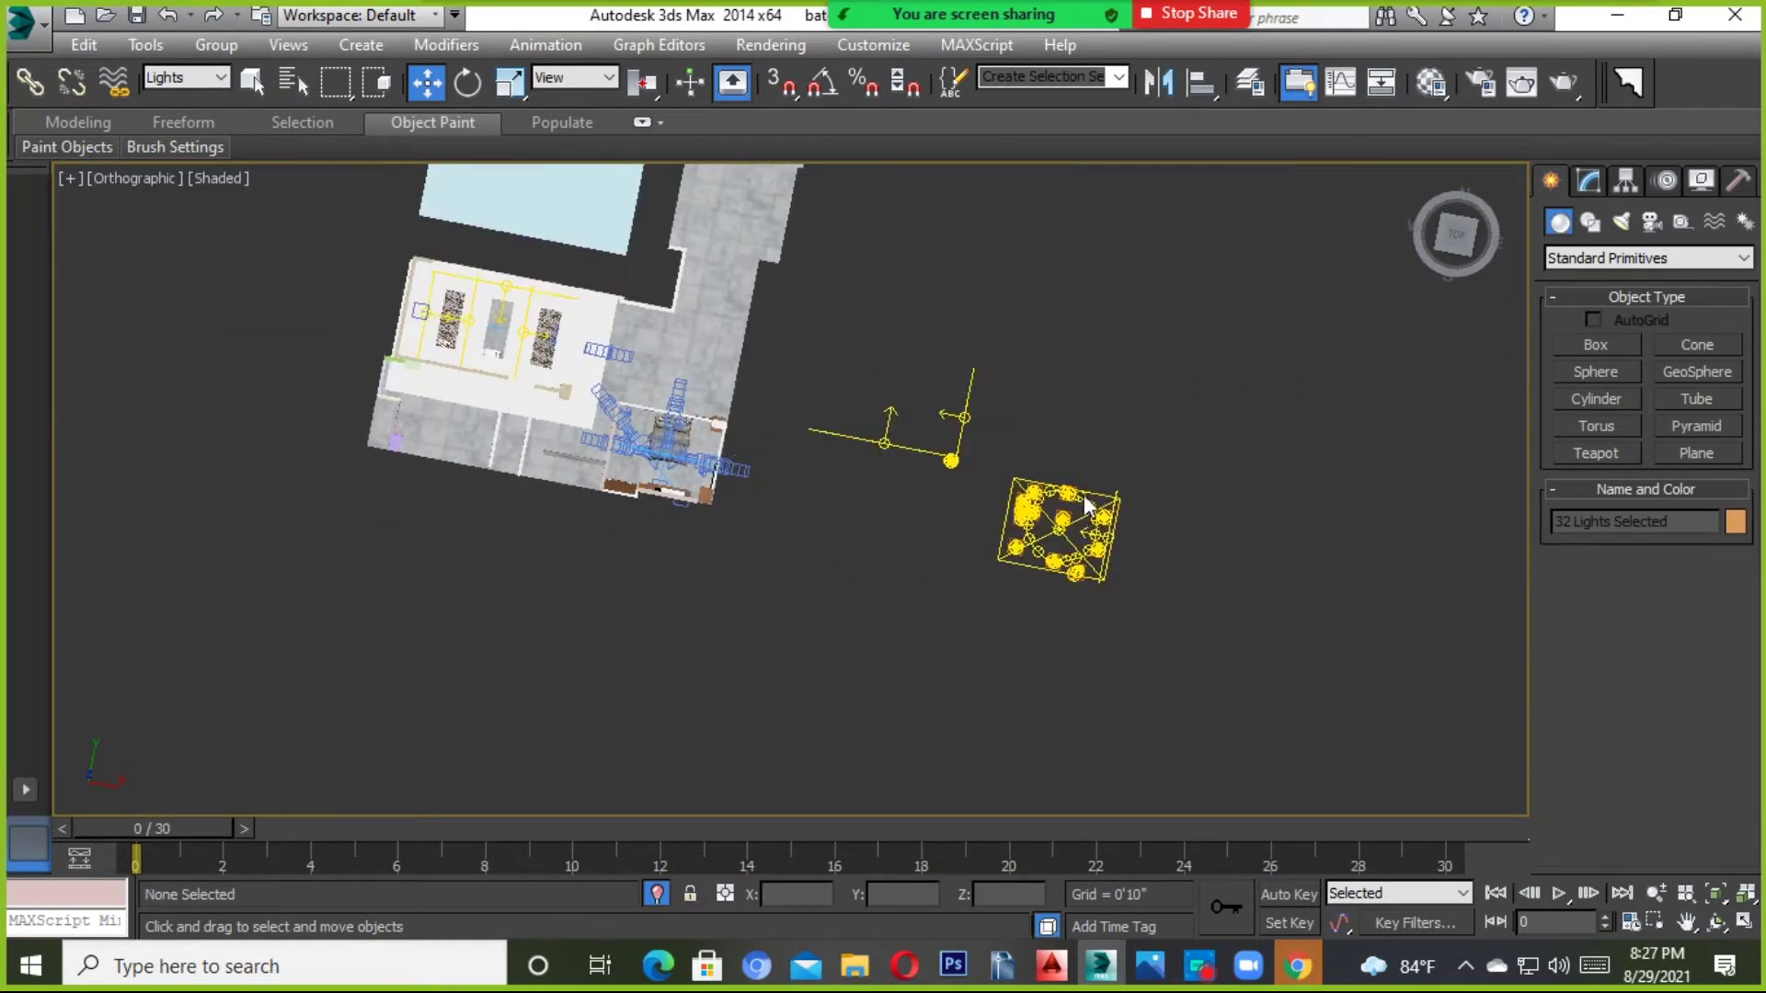
Move the large rectangular VRay light to the left of the light ring.
{"action": "scroll", "coordinate": [1083, 515], "scroll_direction": "up", "scroll_amount": 3}
{"action": "scroll", "coordinate": [1077, 570], "scroll_direction": "up", "scroll_amount": 2}
{"action": "left_click", "coordinate": [1067, 567]}
{"action": "scroll", "coordinate": [1061, 572], "scroll_direction": "down", "scroll_amount": 3}
{"action": "mouse_move", "coordinate": [1094, 571]}
{"action": "left_mouse_down"}
{"action": "mouse_move", "coordinate": [727, 448]}
{"action": "mouse_move", "coordinate": [676, 648]}
{"action": "left_mouse_up"}
Delete the upper rectangular light and the ring of small lights.
{"action": "left_click_drag", "start_coordinate": [597, 498], "coordinate": [599, 501]}
{"action": "key", "text": "Delete"}
{"action": "left_click_drag", "start_coordinate": [963, 682], "coordinate": [907, 687]}
{"action": "key", "text": "Delete"}
{"action": "middle_click_drag", "start_coordinate": [737, 576], "coordinate": [1436, 427]}
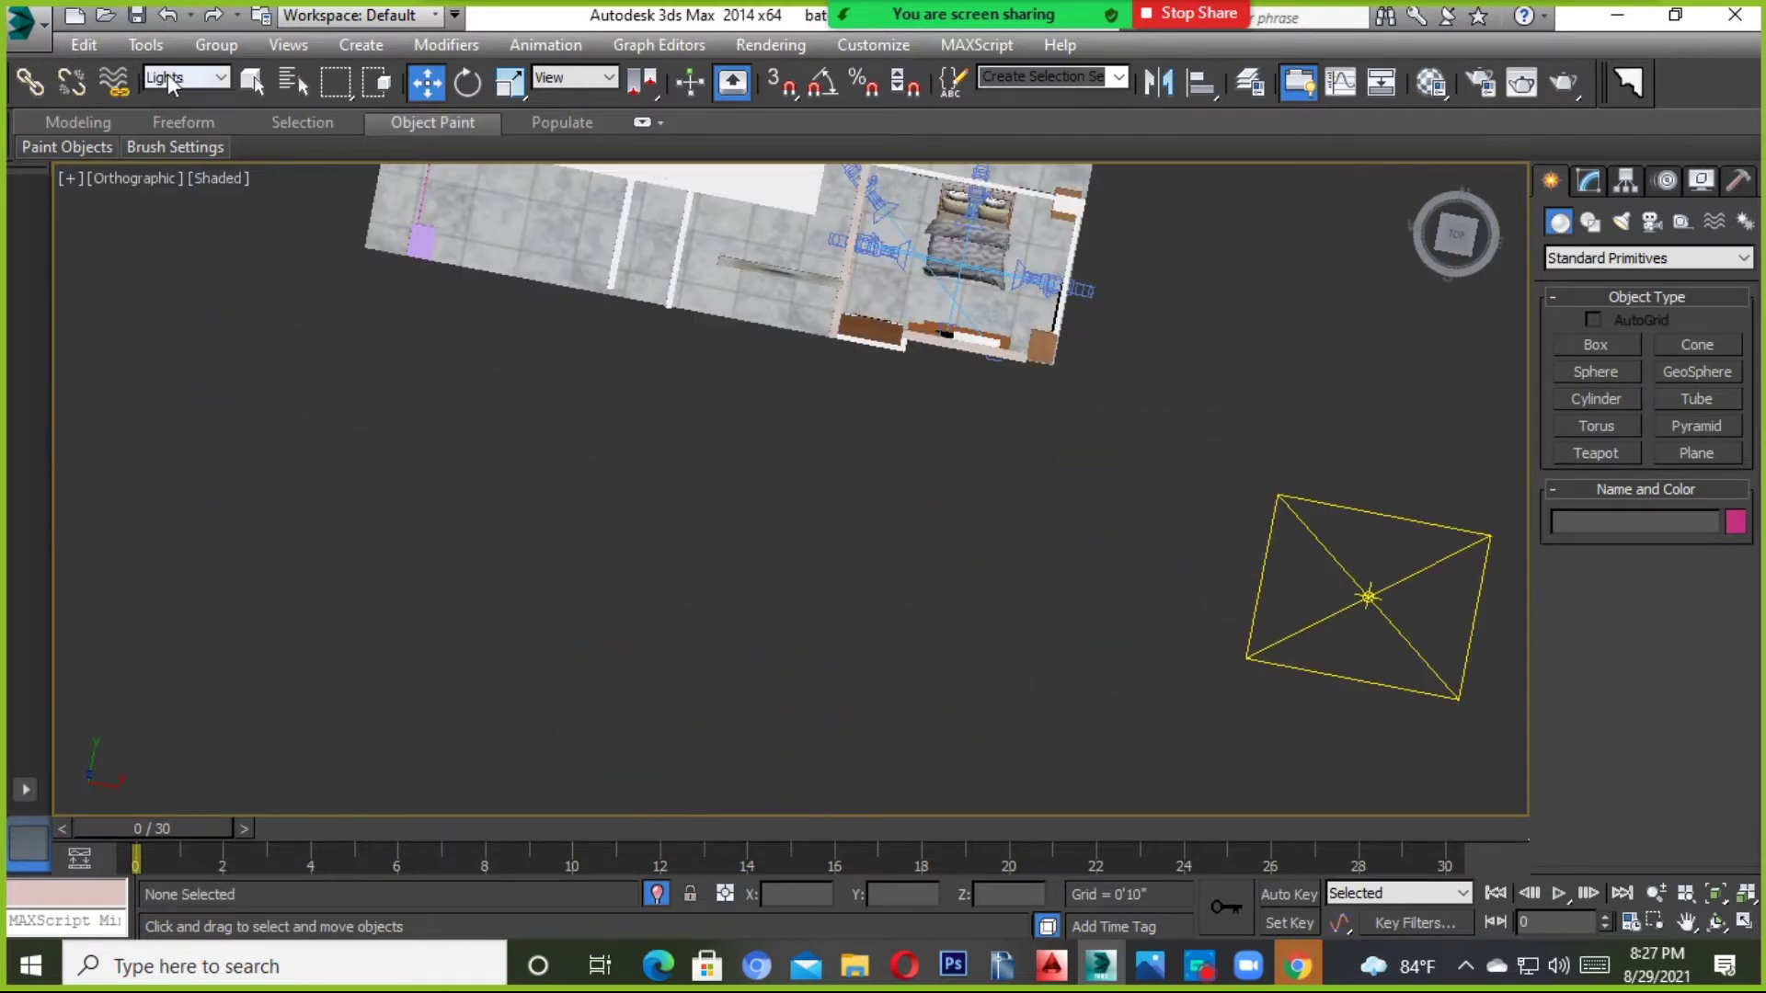
Filter selection to Cameras and delete the cameras in the bedroom.
{"action": "left_click", "coordinate": [169, 82]}
{"action": "left_click", "coordinate": [172, 172]}
{"action": "mouse_move", "coordinate": [174, 245]}
{"action": "middle_mouse_down"}
{"action": "mouse_move", "coordinate": [402, 497]}
{"action": "mouse_move", "coordinate": [1085, 419]}
{"action": "middle_mouse_up"}
{"action": "left_click_drag", "start_coordinate": [657, 718], "coordinate": [681, 708]}
{"action": "key", "text": "Delete"}
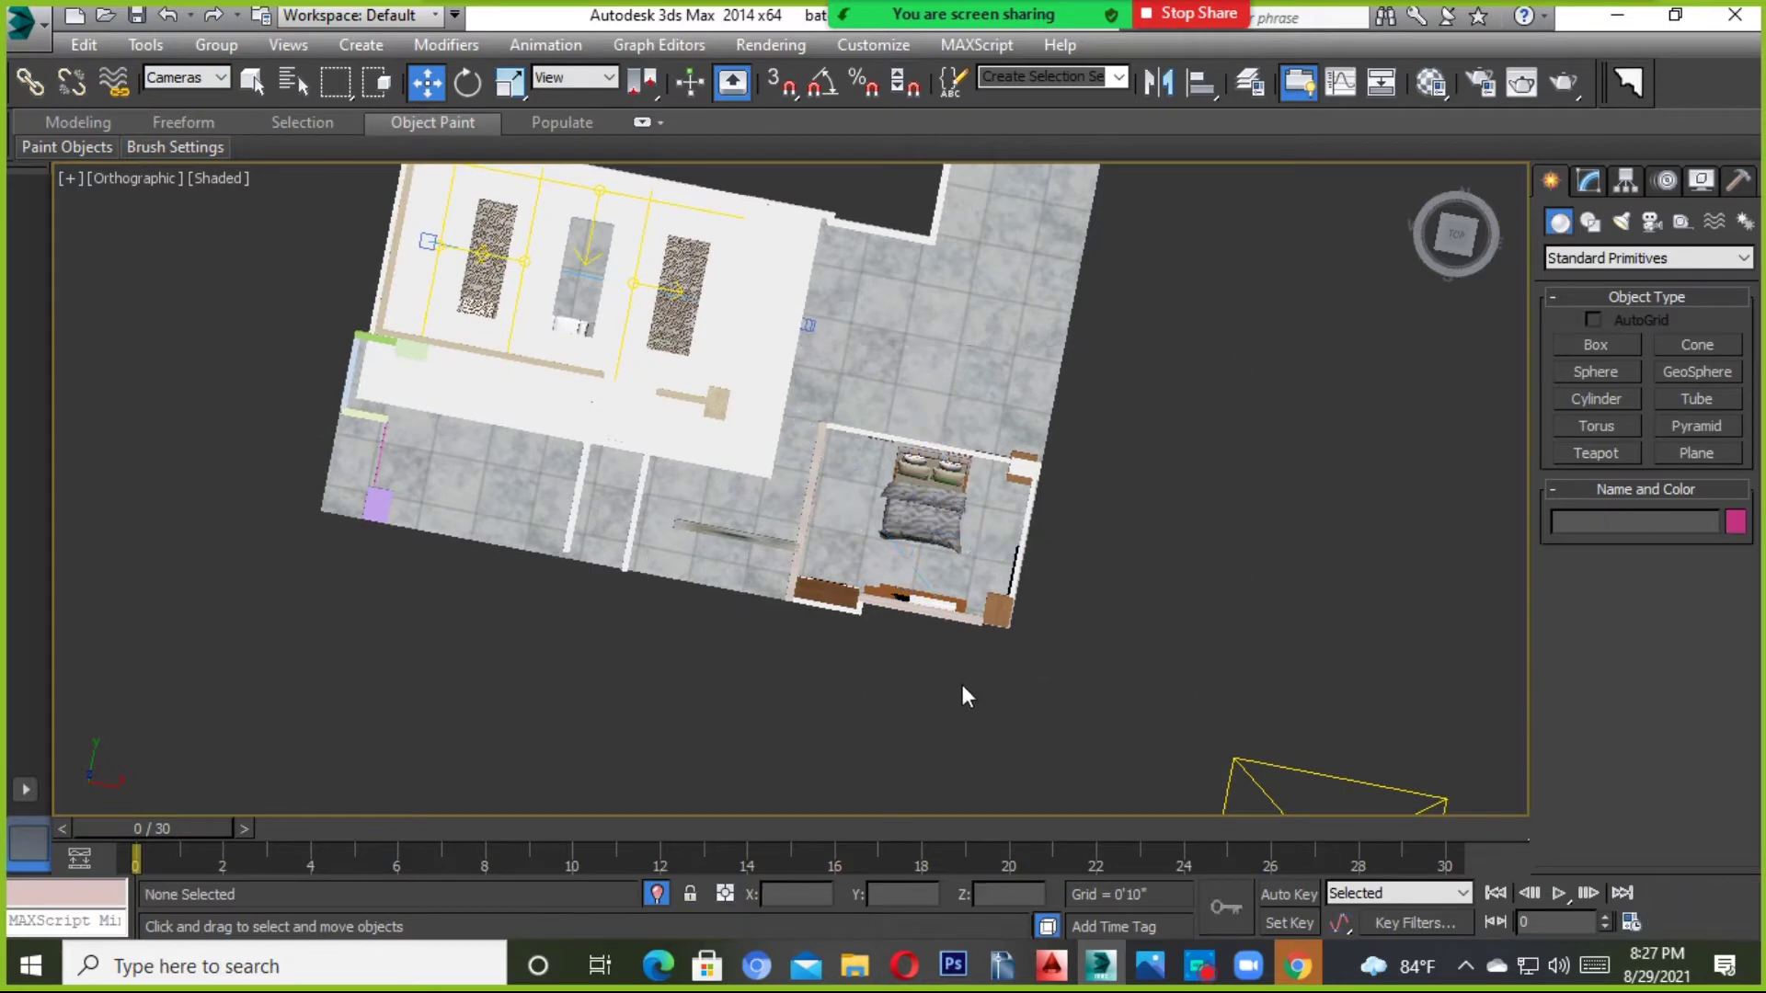
{"action": "middle_click_drag", "start_coordinate": [962, 684], "coordinate": [745, 558]}
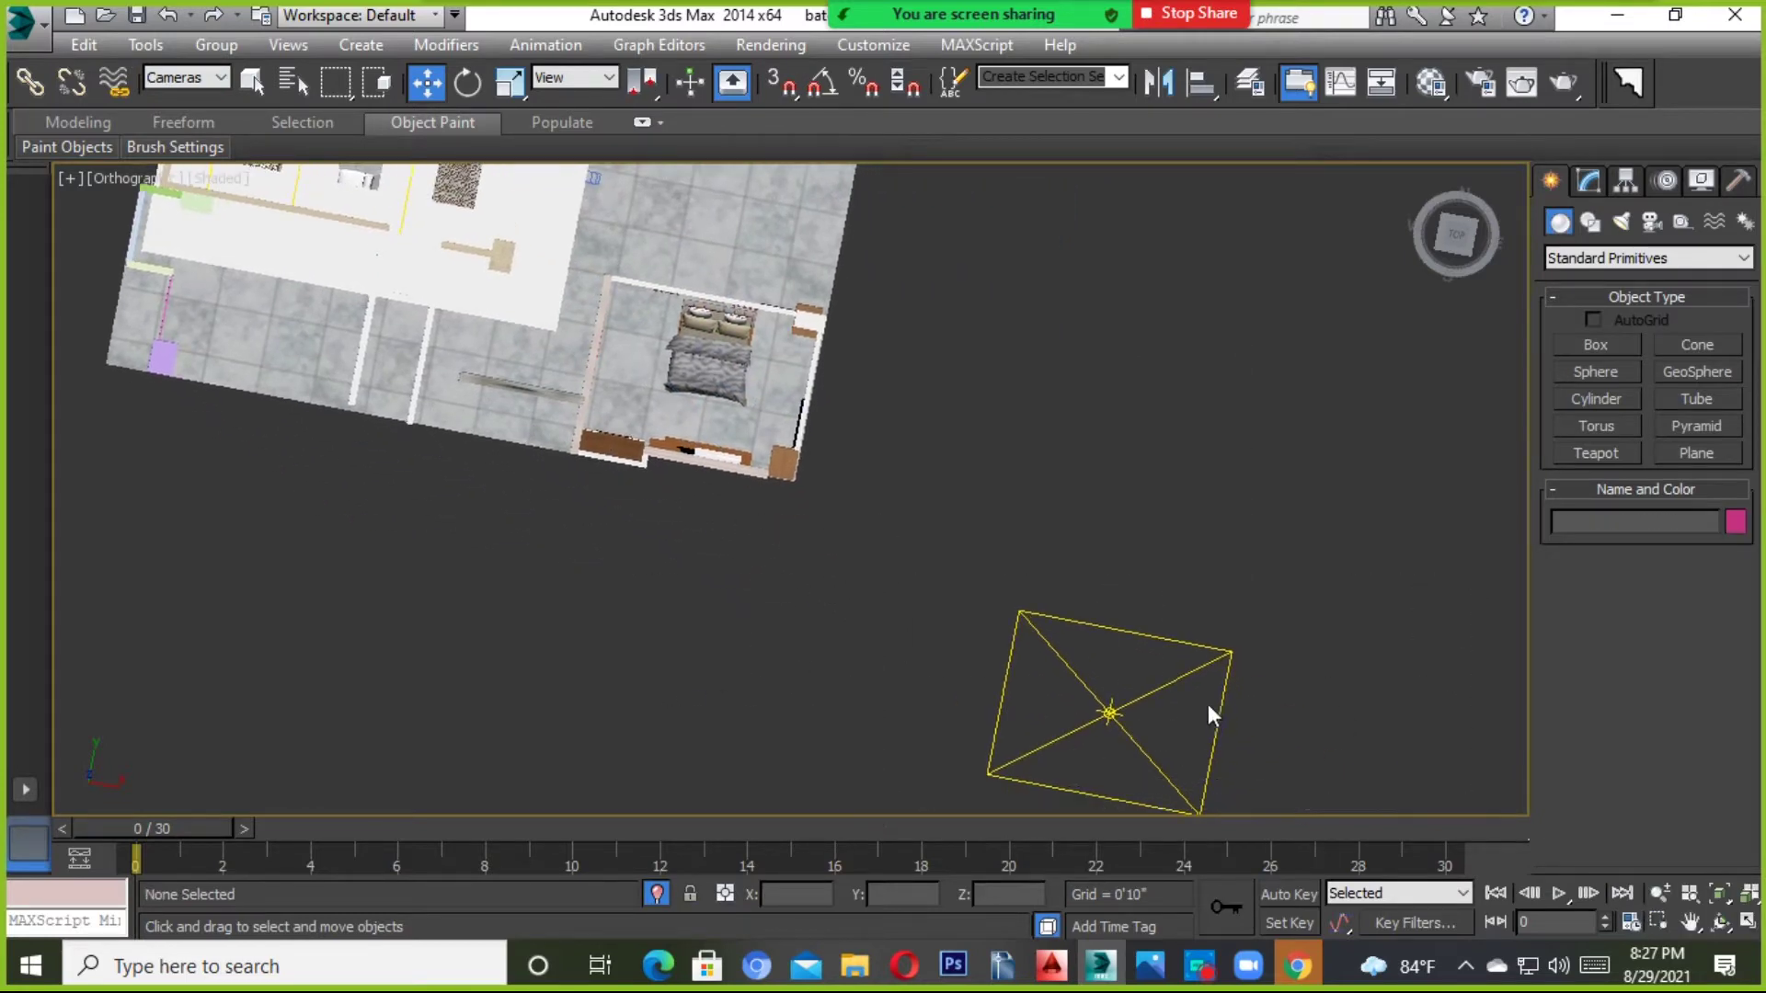
Reset the filter to All and slide the remaining rectangular light into the bedroom.
{"action": "left_click", "coordinate": [161, 81]}
{"action": "left_click", "coordinate": [1215, 736]}
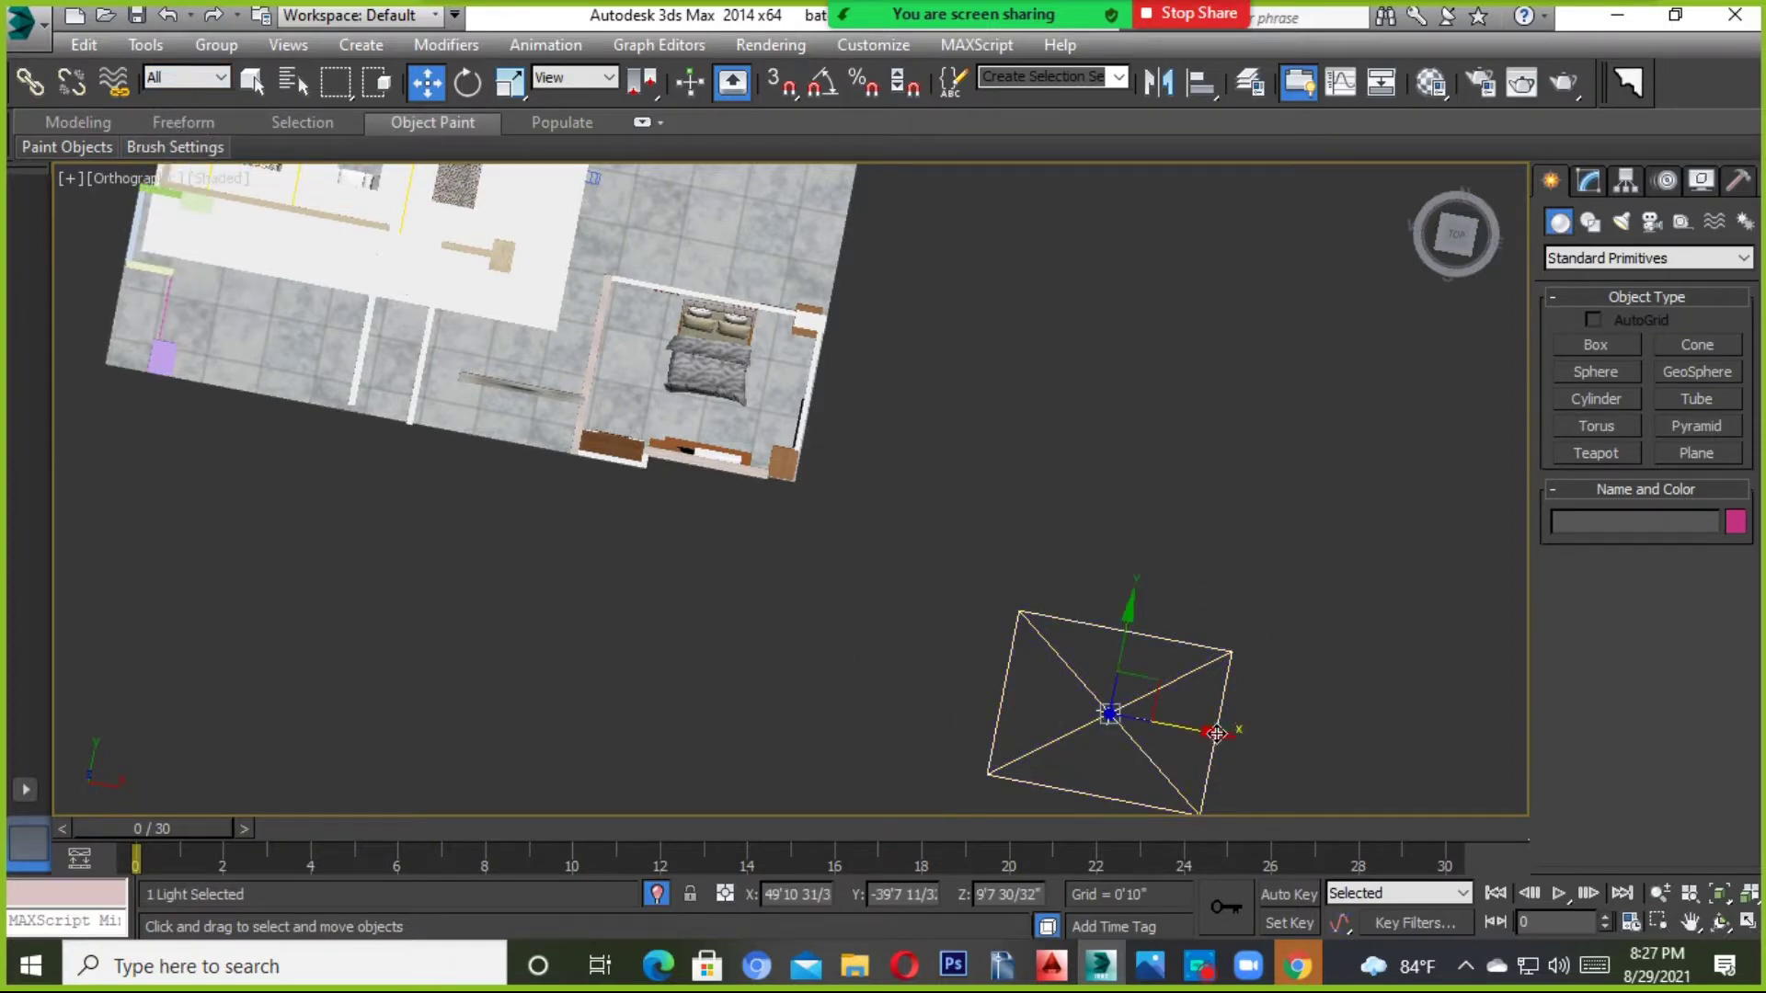
{"action": "left_click_drag", "start_coordinate": [1174, 732], "coordinate": [752, 639]}
{"action": "left_click_drag", "start_coordinate": [698, 585], "coordinate": [738, 336]}
{"action": "middle_click_drag", "start_coordinate": [739, 336], "coordinate": [996, 351], "text": "alt"}
{"action": "scroll", "coordinate": [884, 482], "scroll_direction": "up", "scroll_amount": 5}
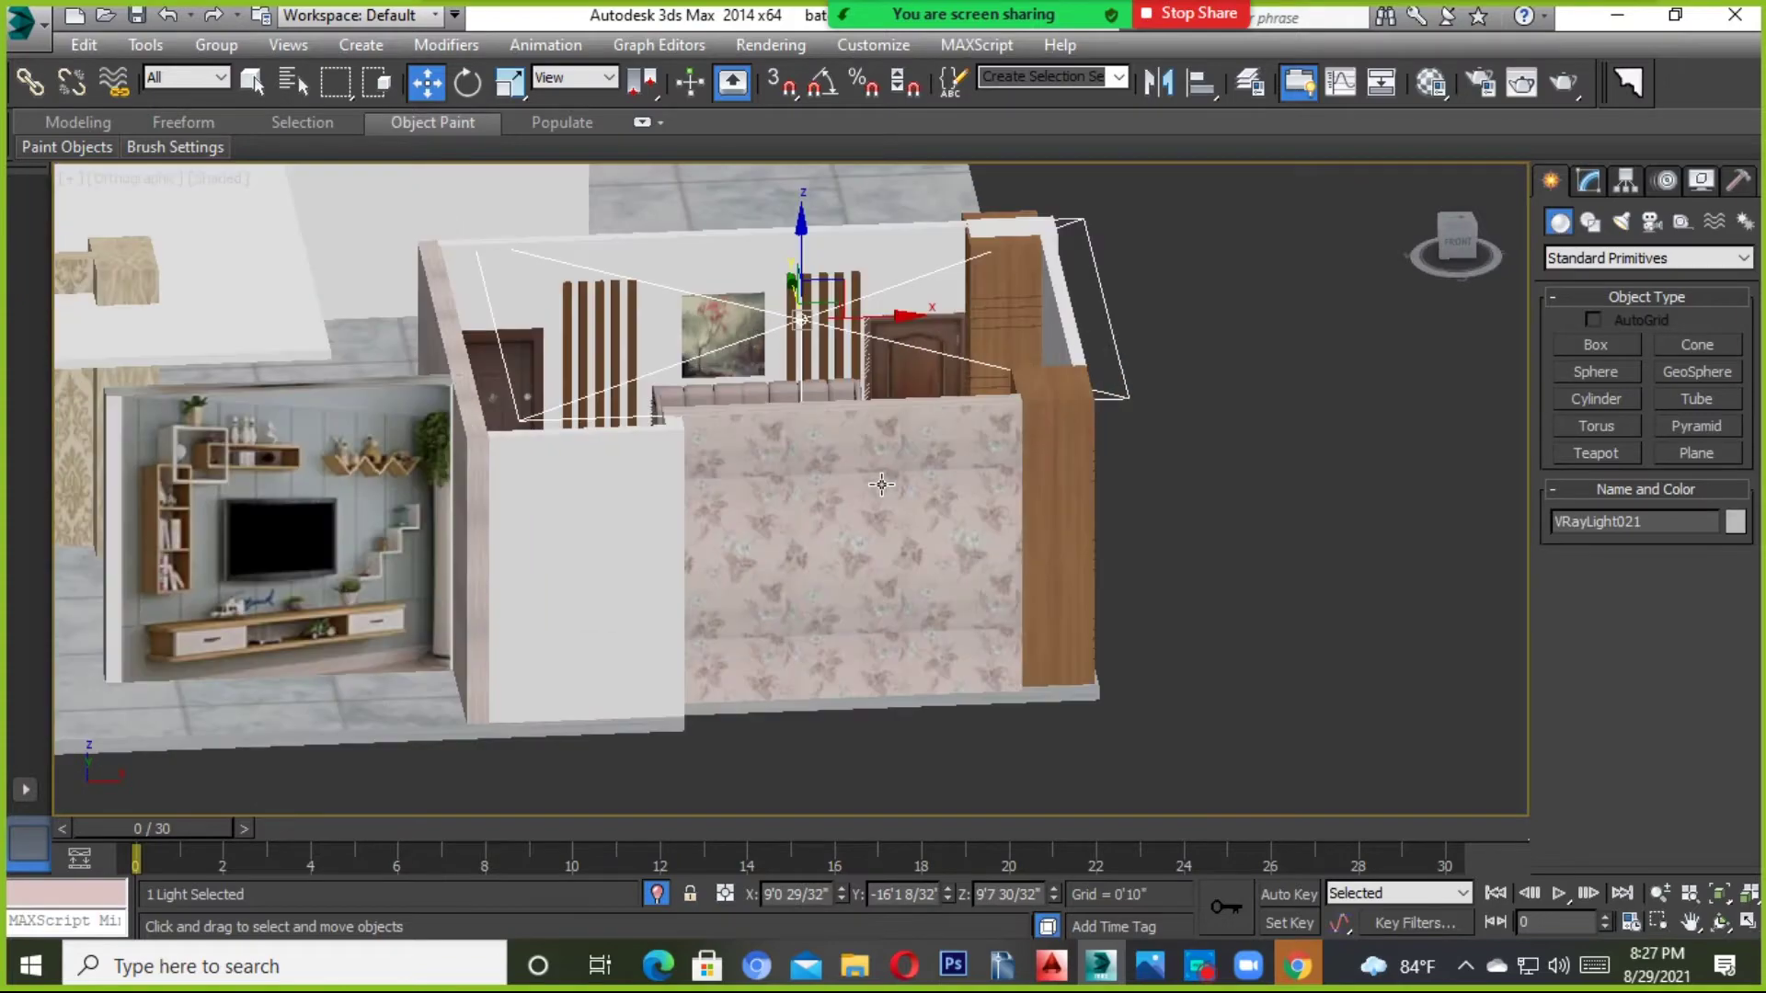
{"action": "middle_click_drag", "start_coordinate": [875, 470], "coordinate": [874, 586]}
Raise the light above the room and shift it over the bed along X and Y.
{"action": "left_click_drag", "start_coordinate": [824, 336], "coordinate": [827, 193]}
{"action": "mouse_move", "coordinate": [828, 194]}
{"action": "middle_mouse_down", "text": "alt"}
{"action": "mouse_move", "coordinate": [997, 426]}
{"action": "mouse_move", "coordinate": [1030, 406]}
{"action": "mouse_move", "coordinate": [1069, 466]}
{"action": "mouse_move", "coordinate": [963, 655]}
{"action": "mouse_move", "coordinate": [971, 685]}
{"action": "middle_mouse_up", "text": "alt"}
{"action": "scroll", "coordinate": [963, 655], "scroll_direction": "down", "scroll_amount": 3}
{"action": "scroll", "coordinate": [1040, 517], "scroll_direction": "up", "scroll_amount": 3}
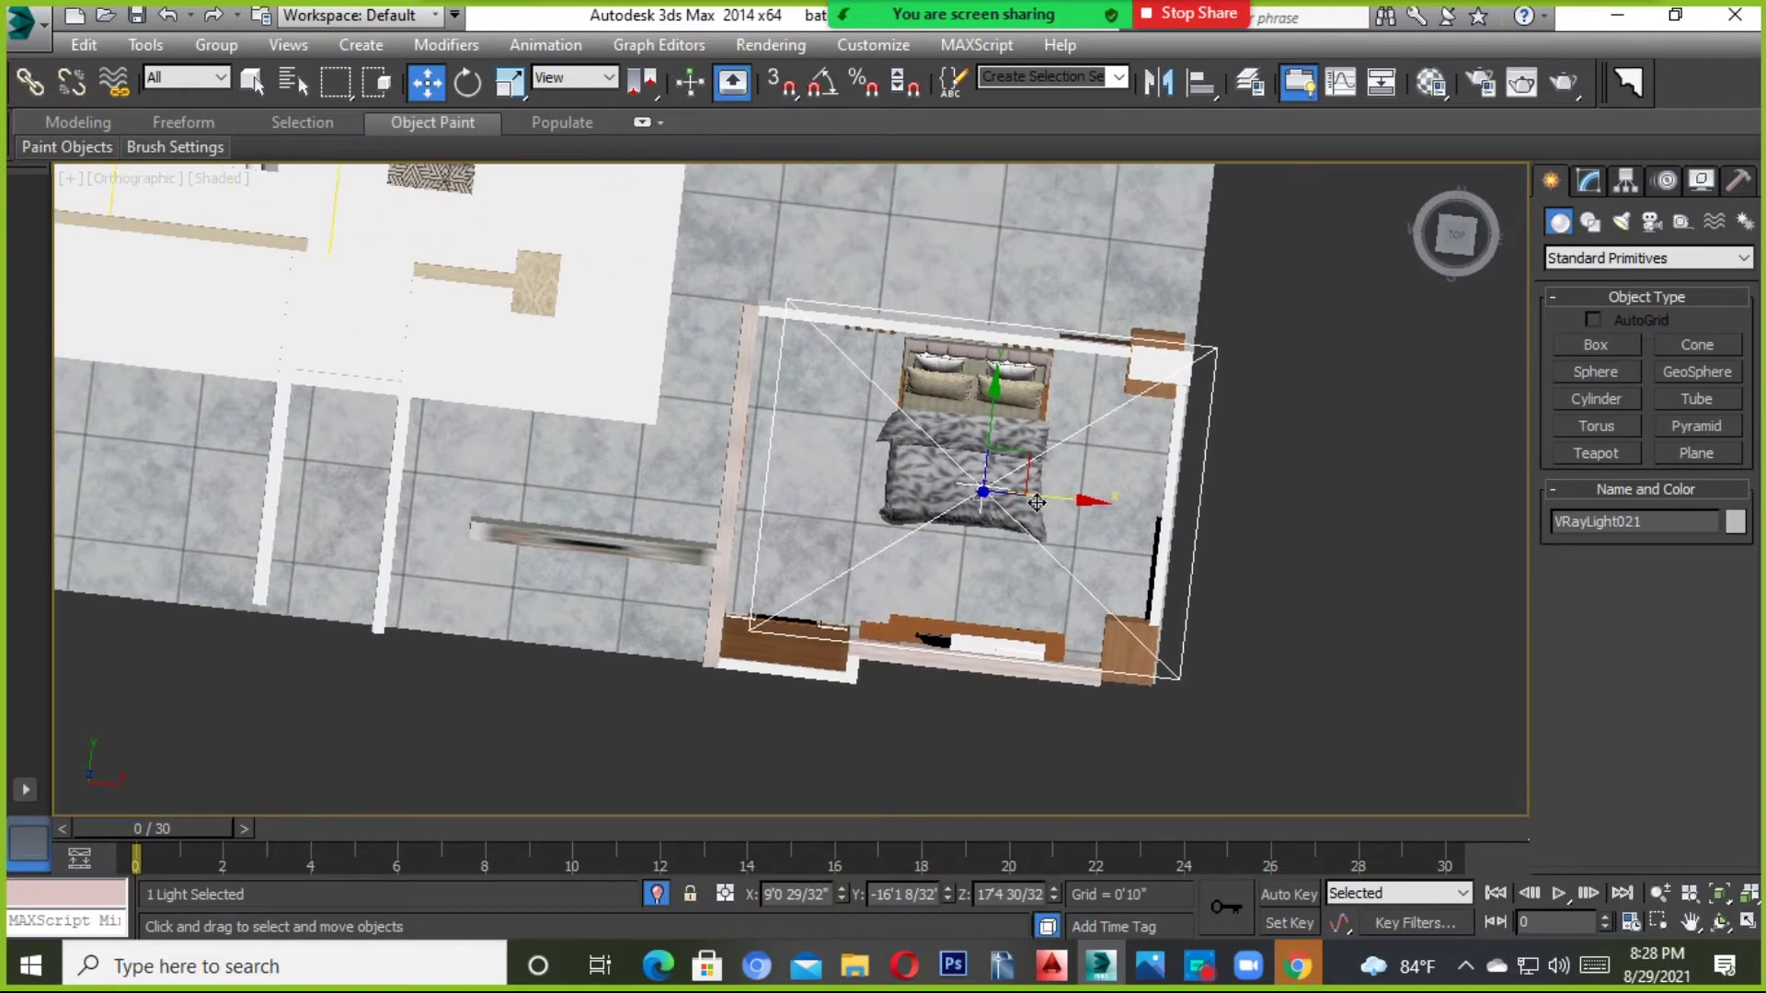
{"action": "left_click_drag", "start_coordinate": [1037, 502], "coordinate": [935, 507]}
{"action": "left_click_drag", "start_coordinate": [904, 409], "coordinate": [906, 434]}
{"action": "scroll", "coordinate": [906, 434], "scroll_direction": "down", "scroll_amount": 3}
{"action": "middle_click_drag", "start_coordinate": [906, 434], "coordinate": [635, 496], "text": "alt"}
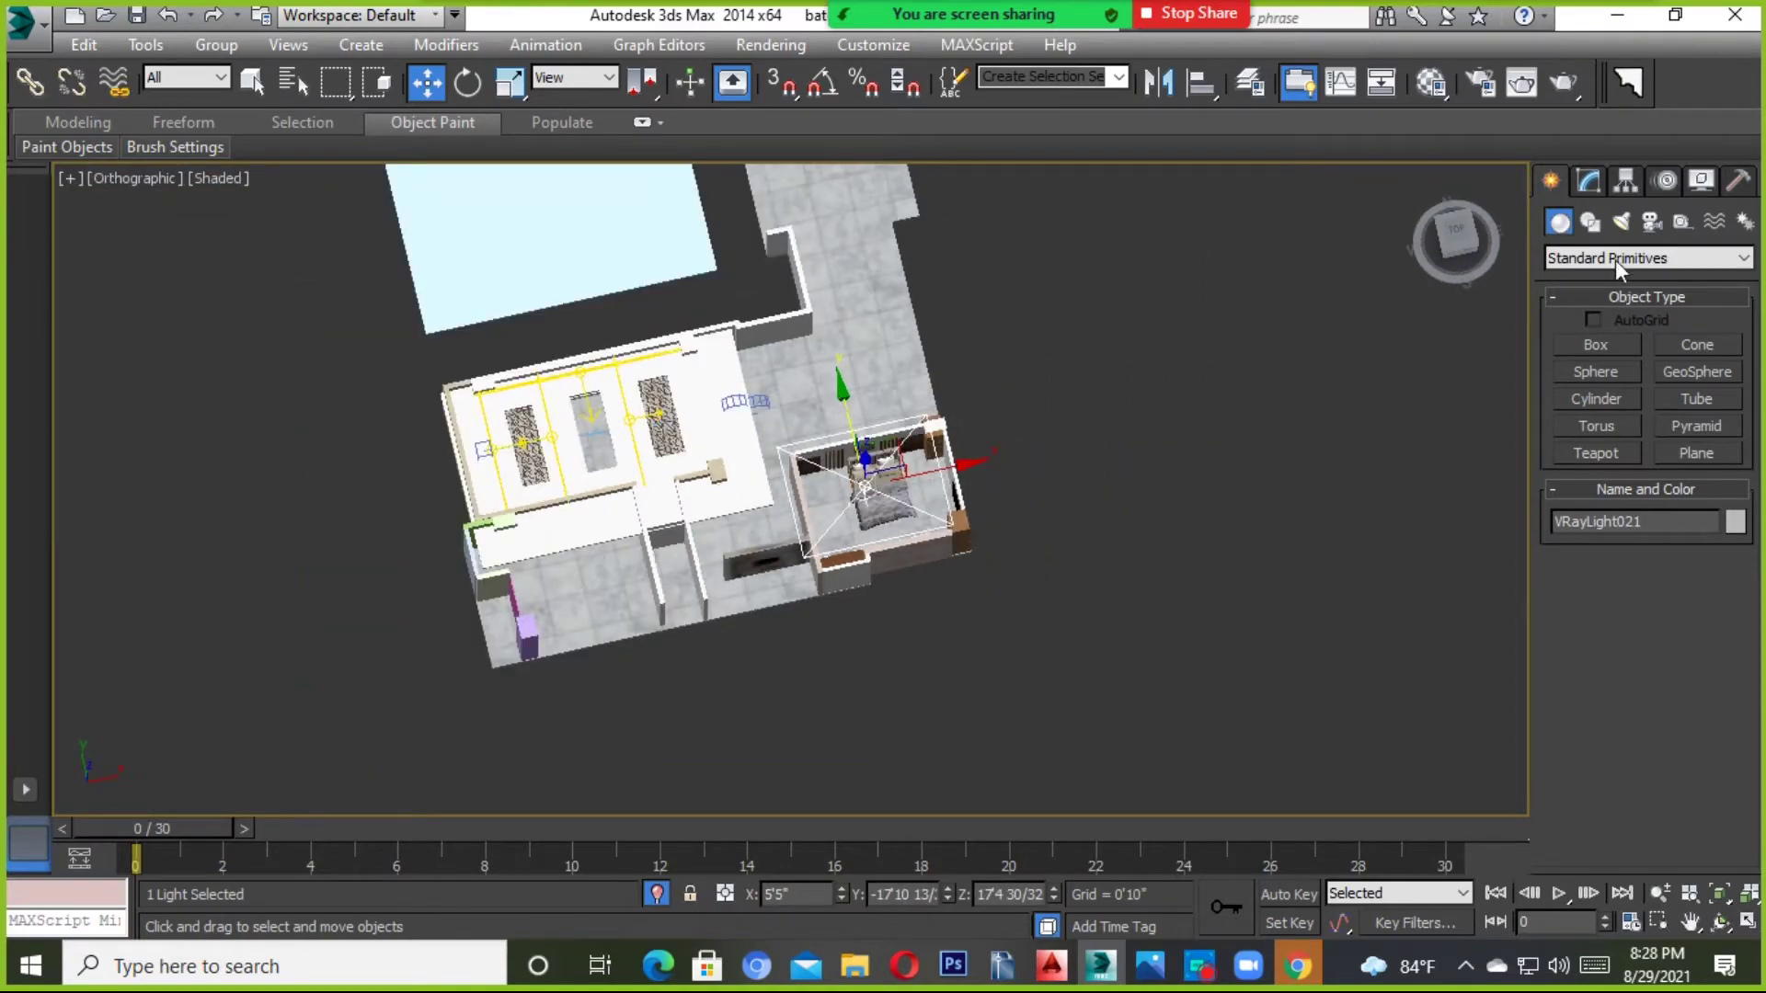
{"action": "left_click", "coordinate": [1591, 178]}
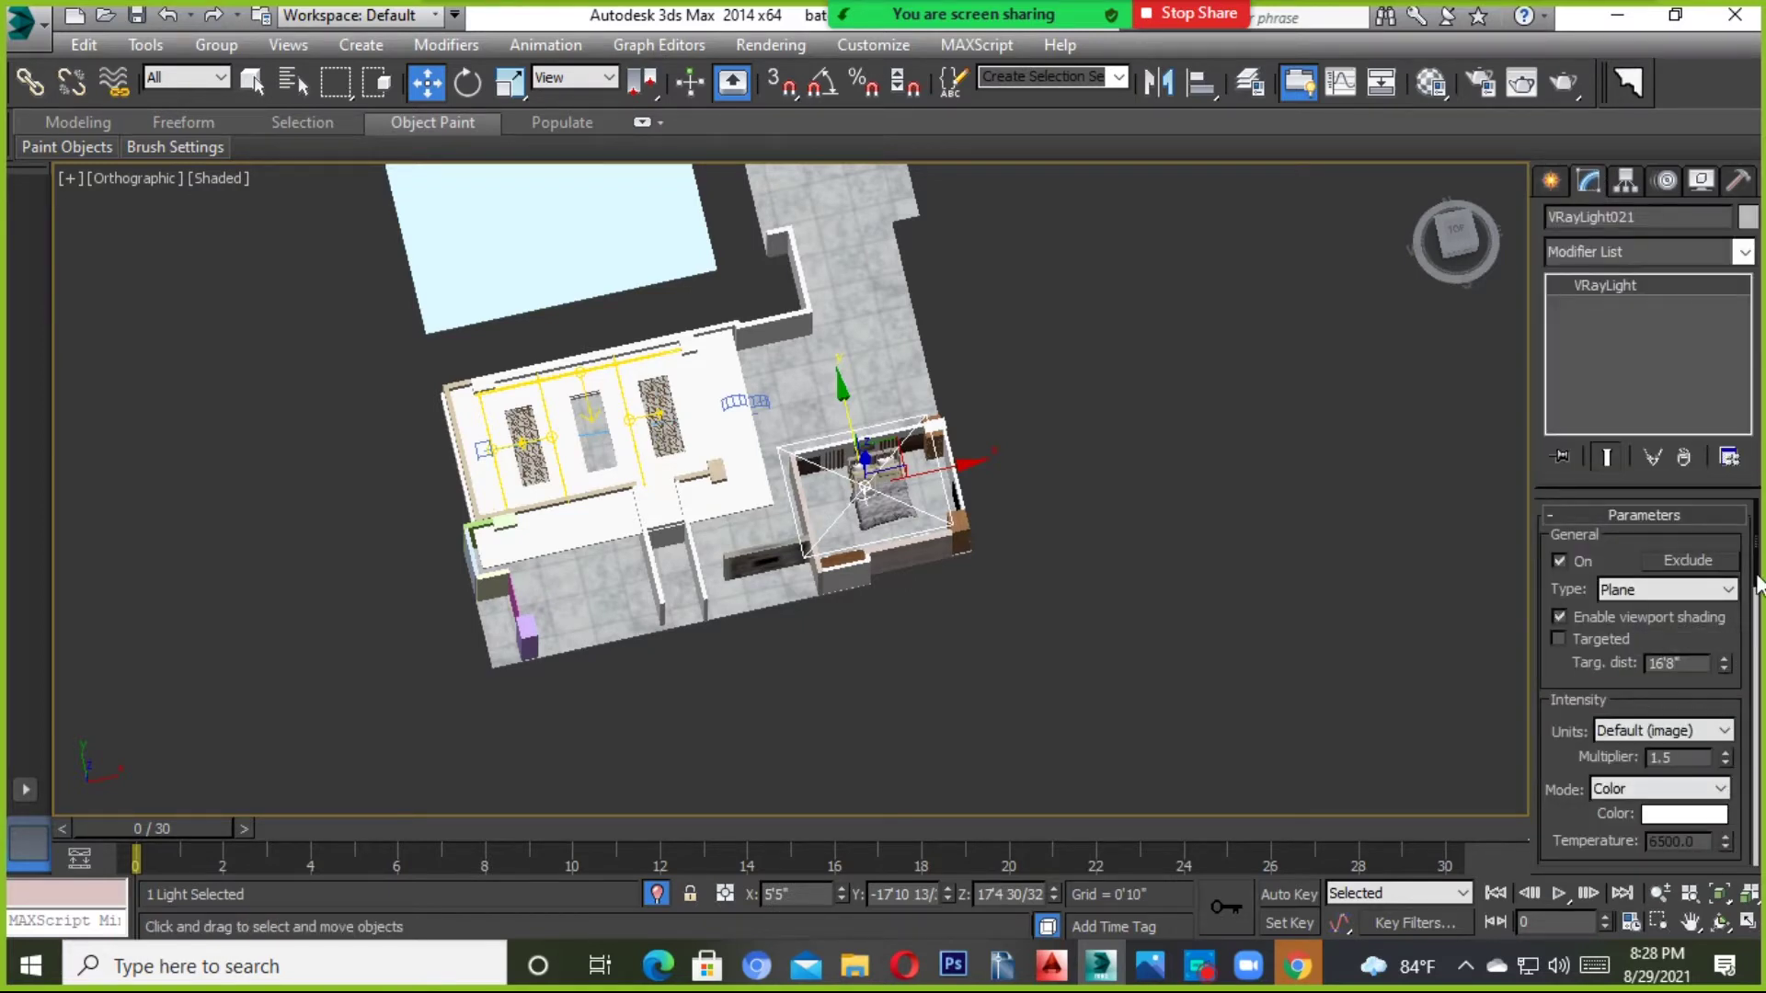
Enlarge the light's Half-length and Half-width spinners and reposition it.
{"action": "scroll", "coordinate": [1732, 651], "scroll_direction": "down", "scroll_amount": 5}
{"action": "left_click_drag", "start_coordinate": [1726, 674], "coordinate": [1724, 757]}
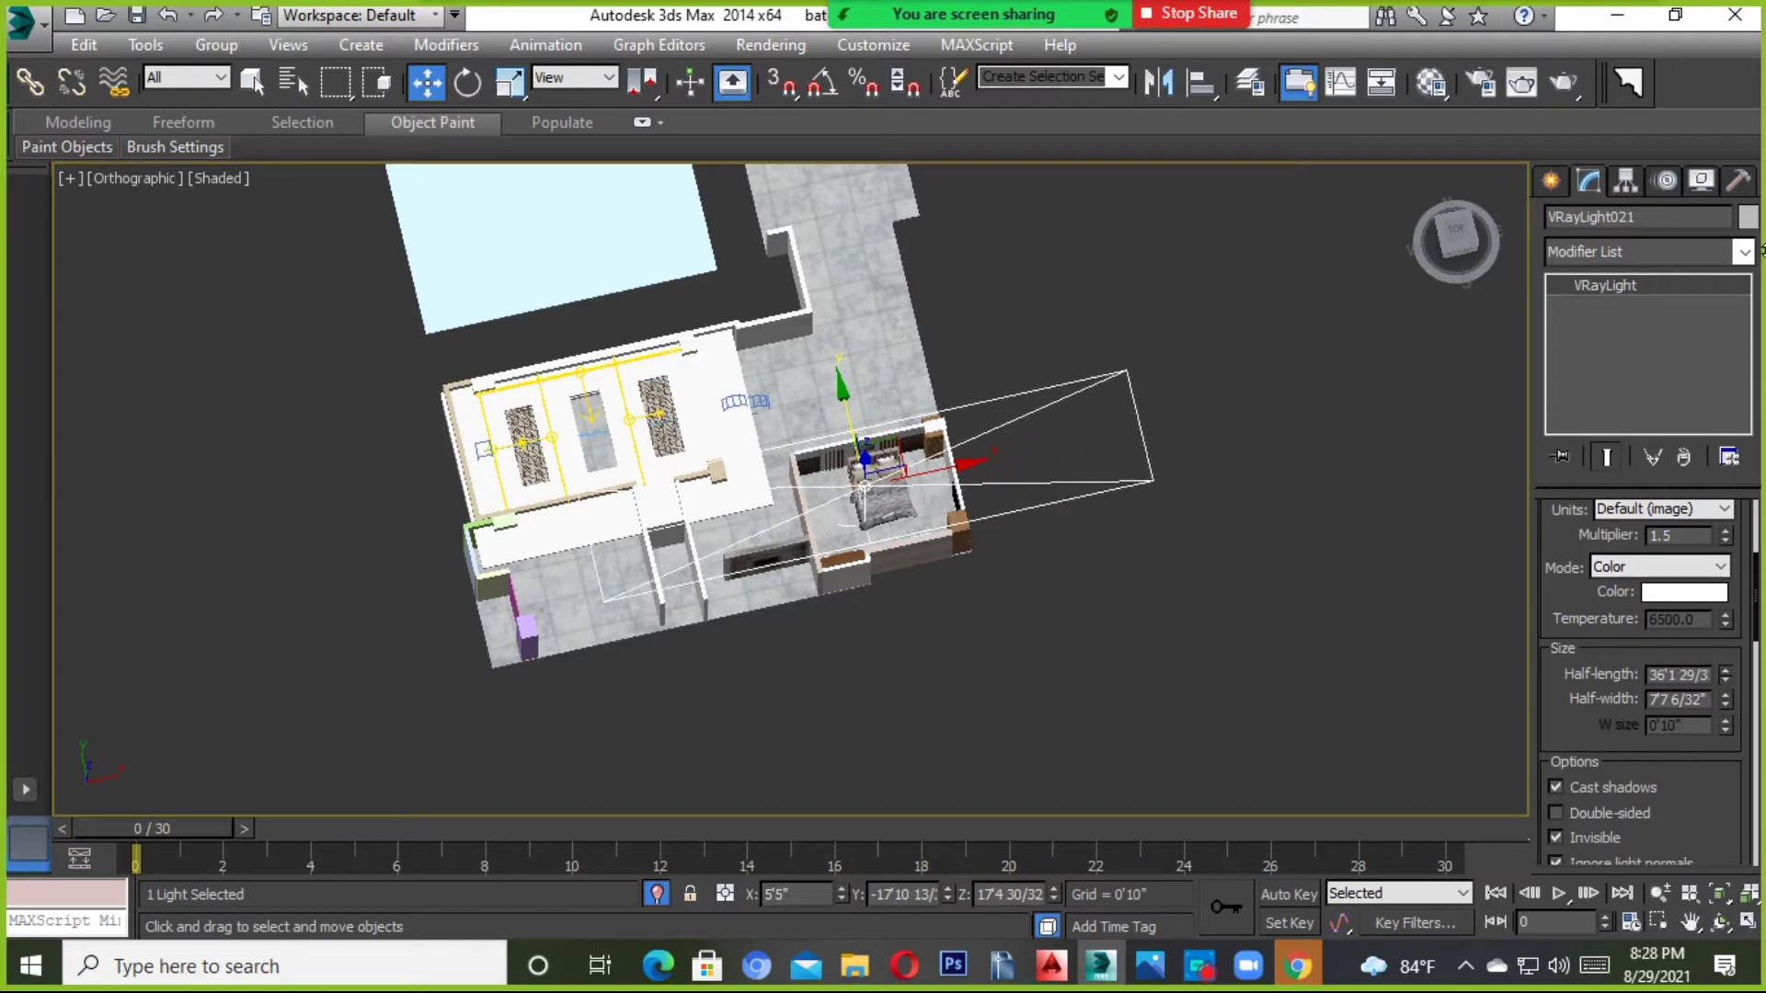
{"action": "left_click_drag", "start_coordinate": [1723, 697], "coordinate": [1724, 644]}
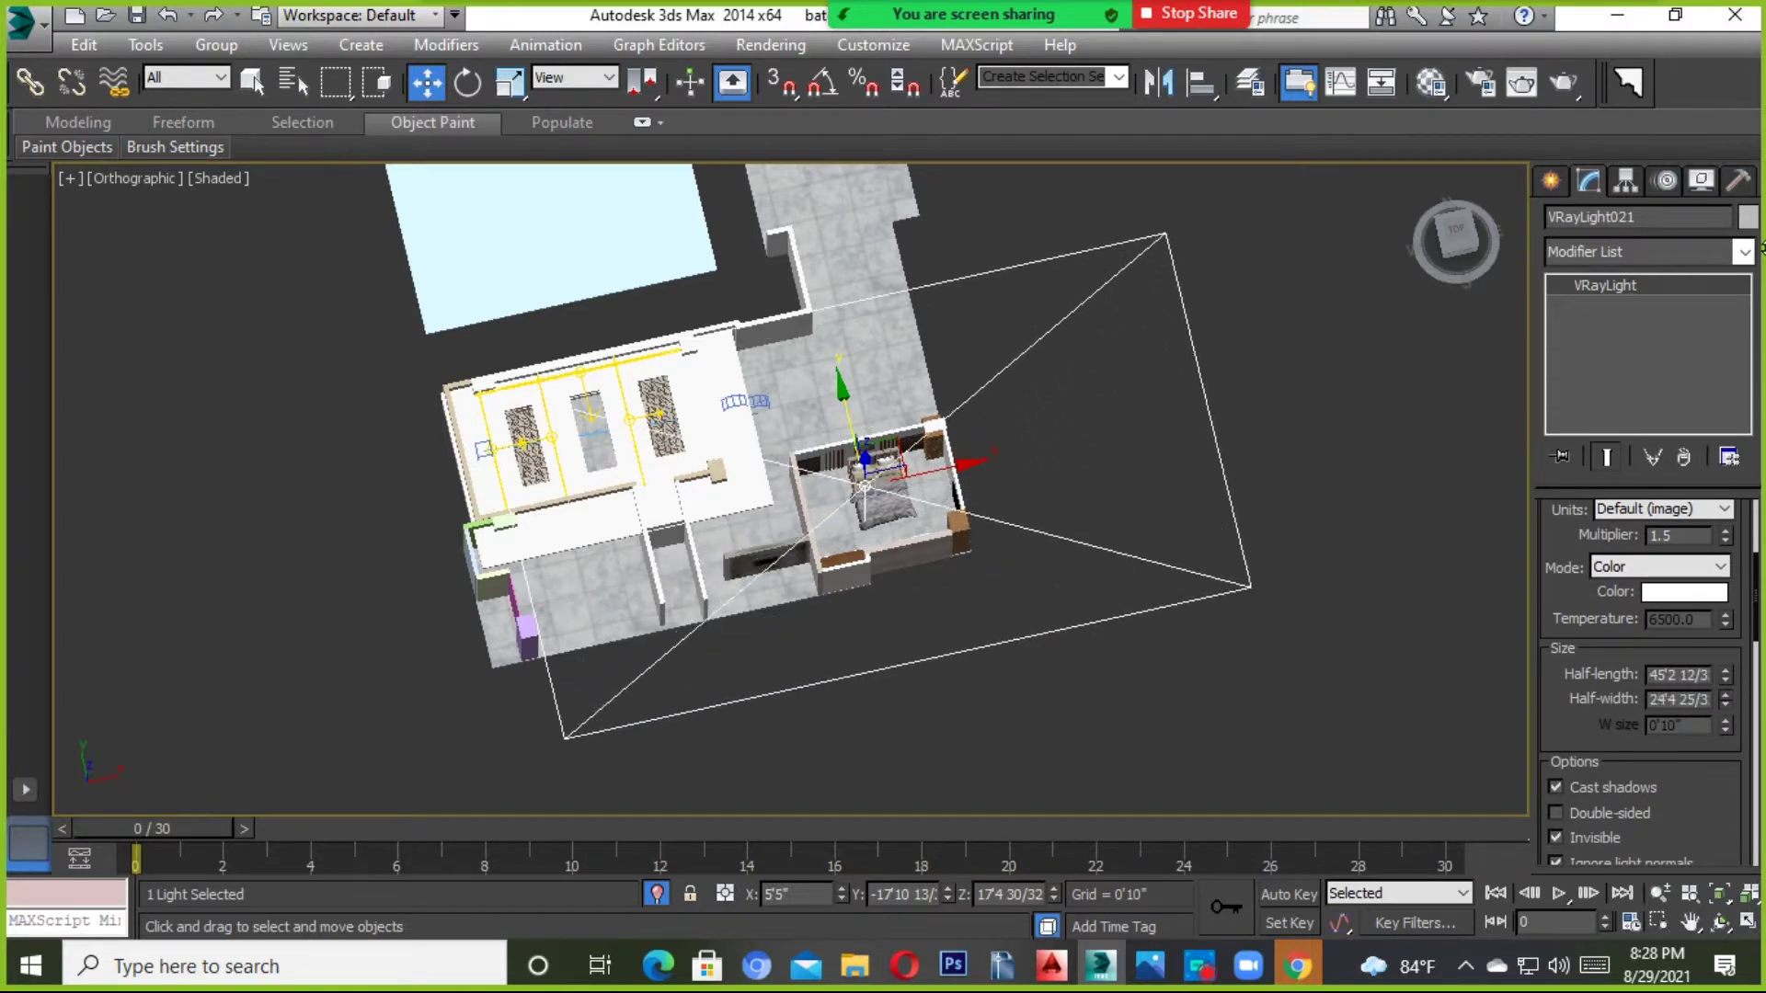
{"action": "scroll", "coordinate": [853, 398], "scroll_direction": "down", "scroll_amount": 3}
{"action": "scroll", "coordinate": [809, 389], "scroll_direction": "down", "scroll_amount": 1}
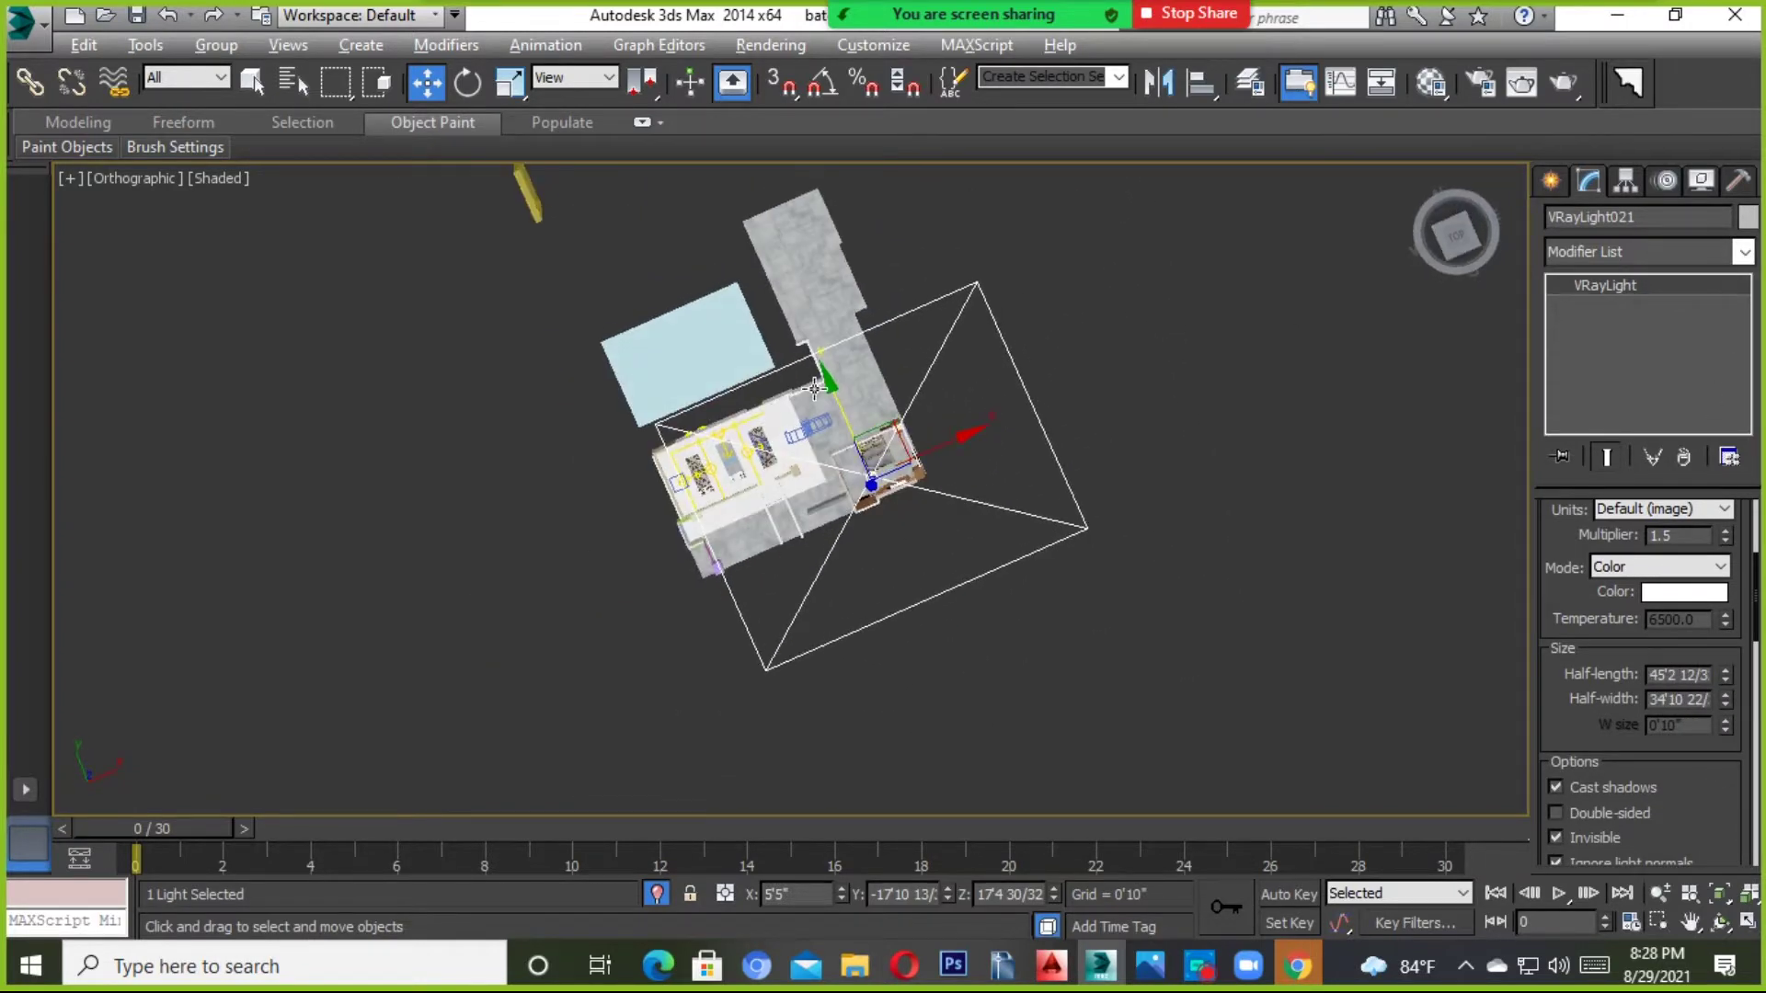
{"action": "left_click_drag", "start_coordinate": [829, 382], "coordinate": [863, 381]}
Orbit to a near top-down view and move the light down and right over the bedroom.
{"action": "middle_click_drag", "start_coordinate": [912, 395], "coordinate": [868, 397], "text": "alt"}
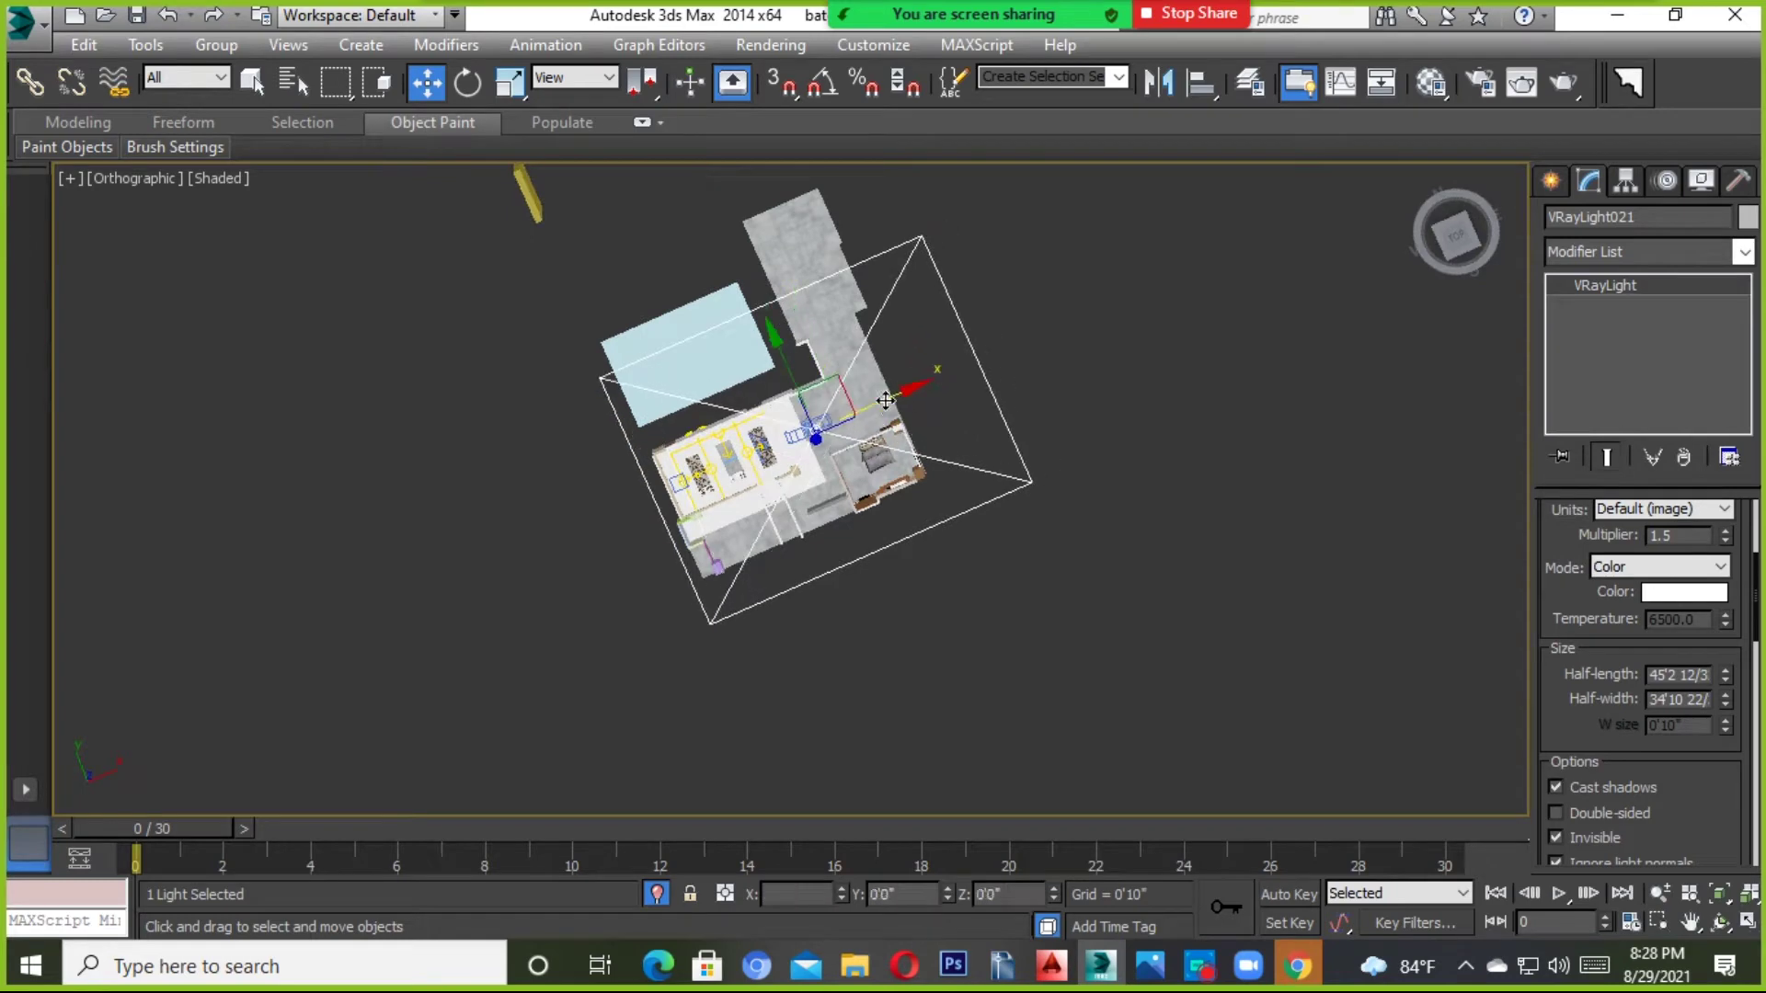
{"action": "scroll", "coordinate": [869, 397], "scroll_direction": "up", "scroll_amount": 3}
{"action": "scroll", "coordinate": [718, 282], "scroll_direction": "down", "scroll_amount": 3}
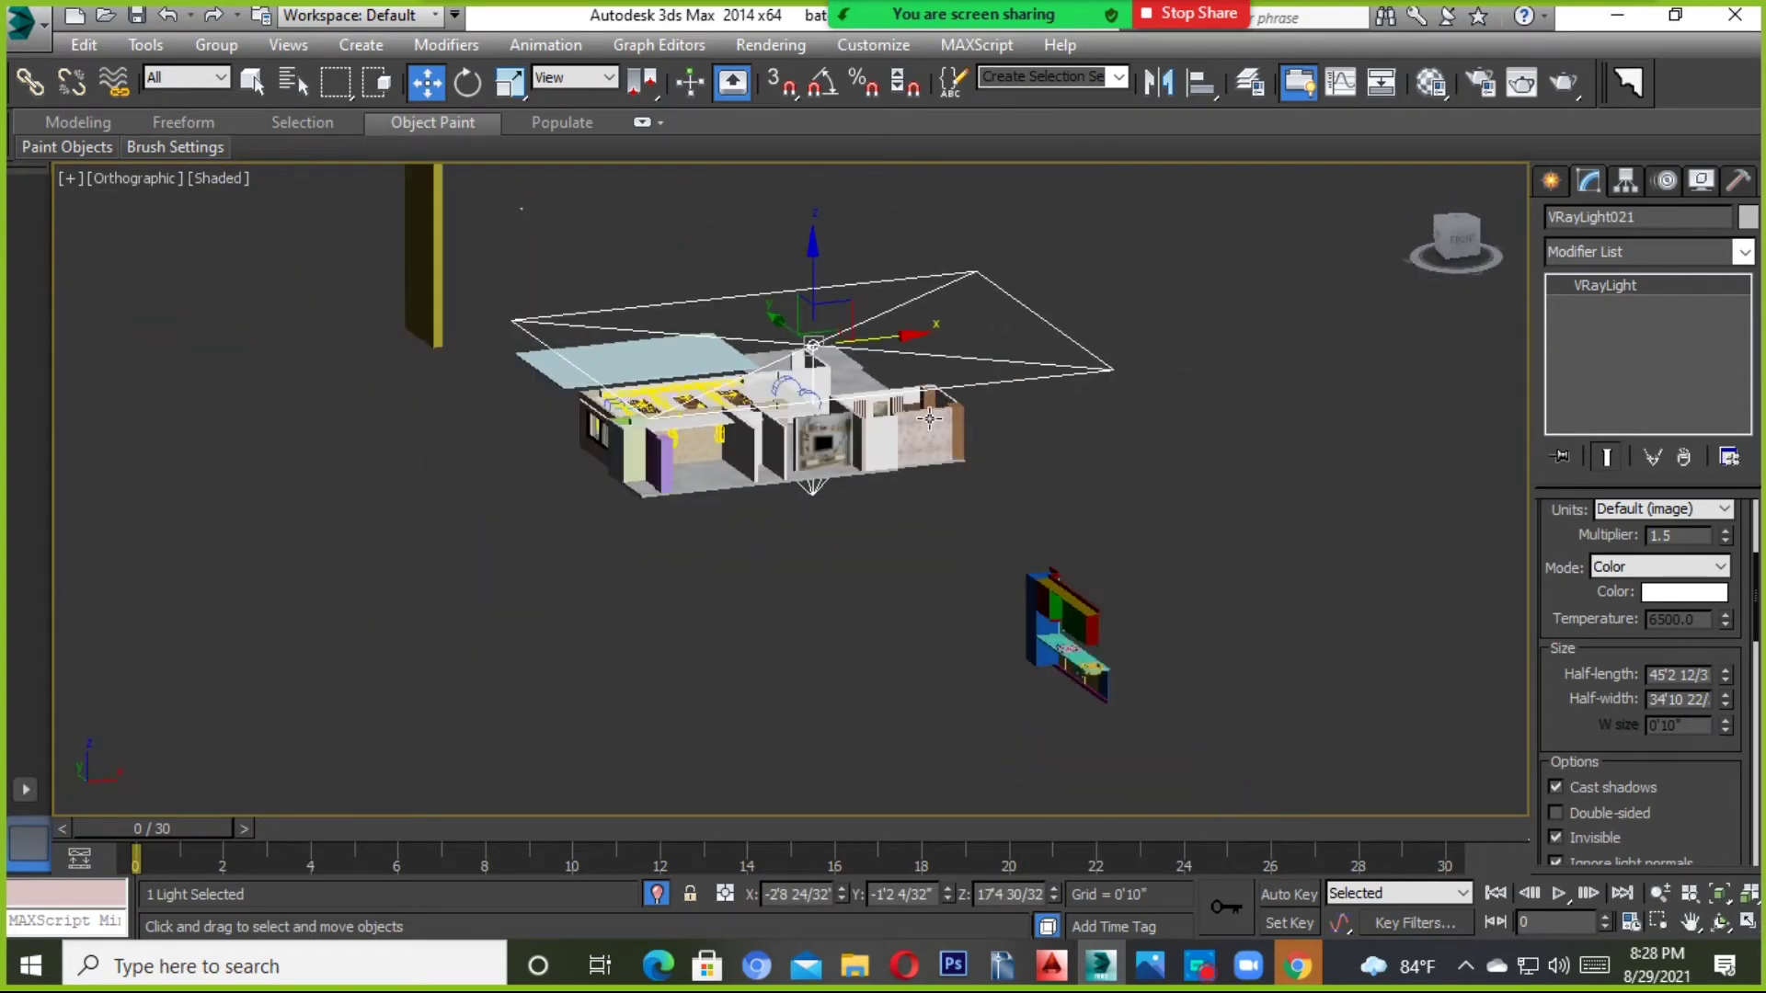
{"action": "middle_click_drag", "start_coordinate": [717, 283], "coordinate": [952, 541], "text": "alt"}
{"action": "left_click_drag", "start_coordinate": [784, 350], "coordinate": [867, 375]}
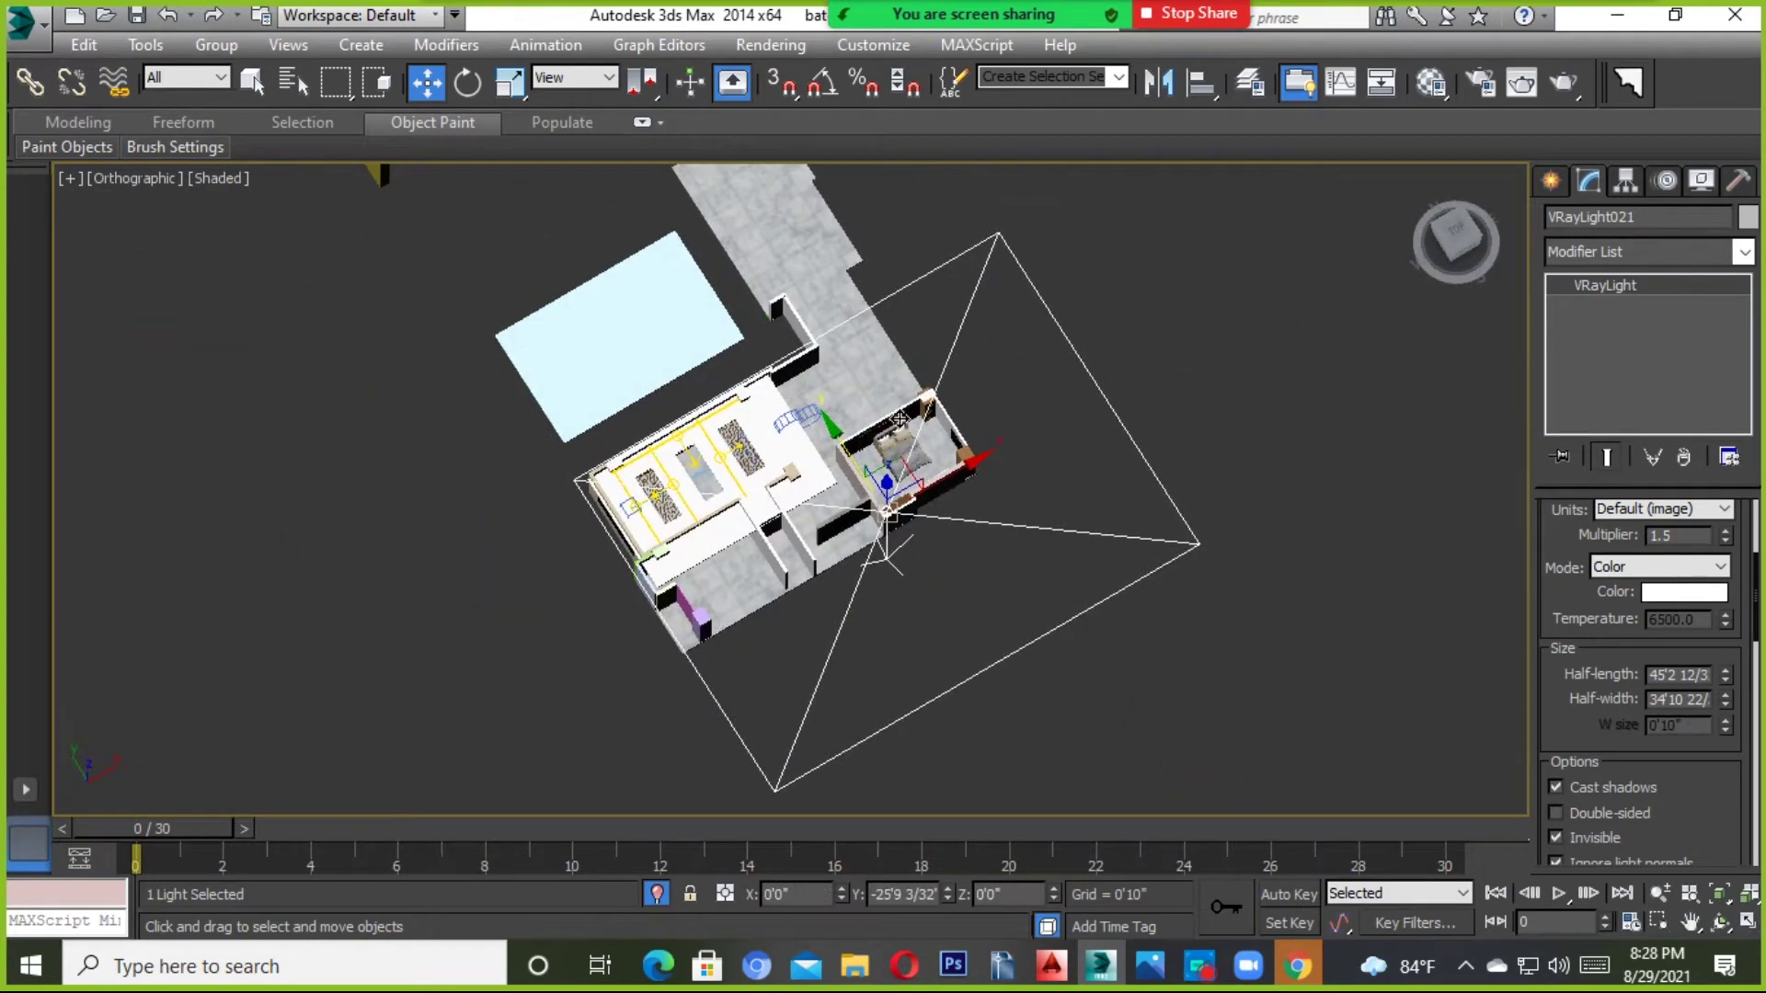
{"action": "left_click_drag", "start_coordinate": [912, 440], "coordinate": [1075, 473]}
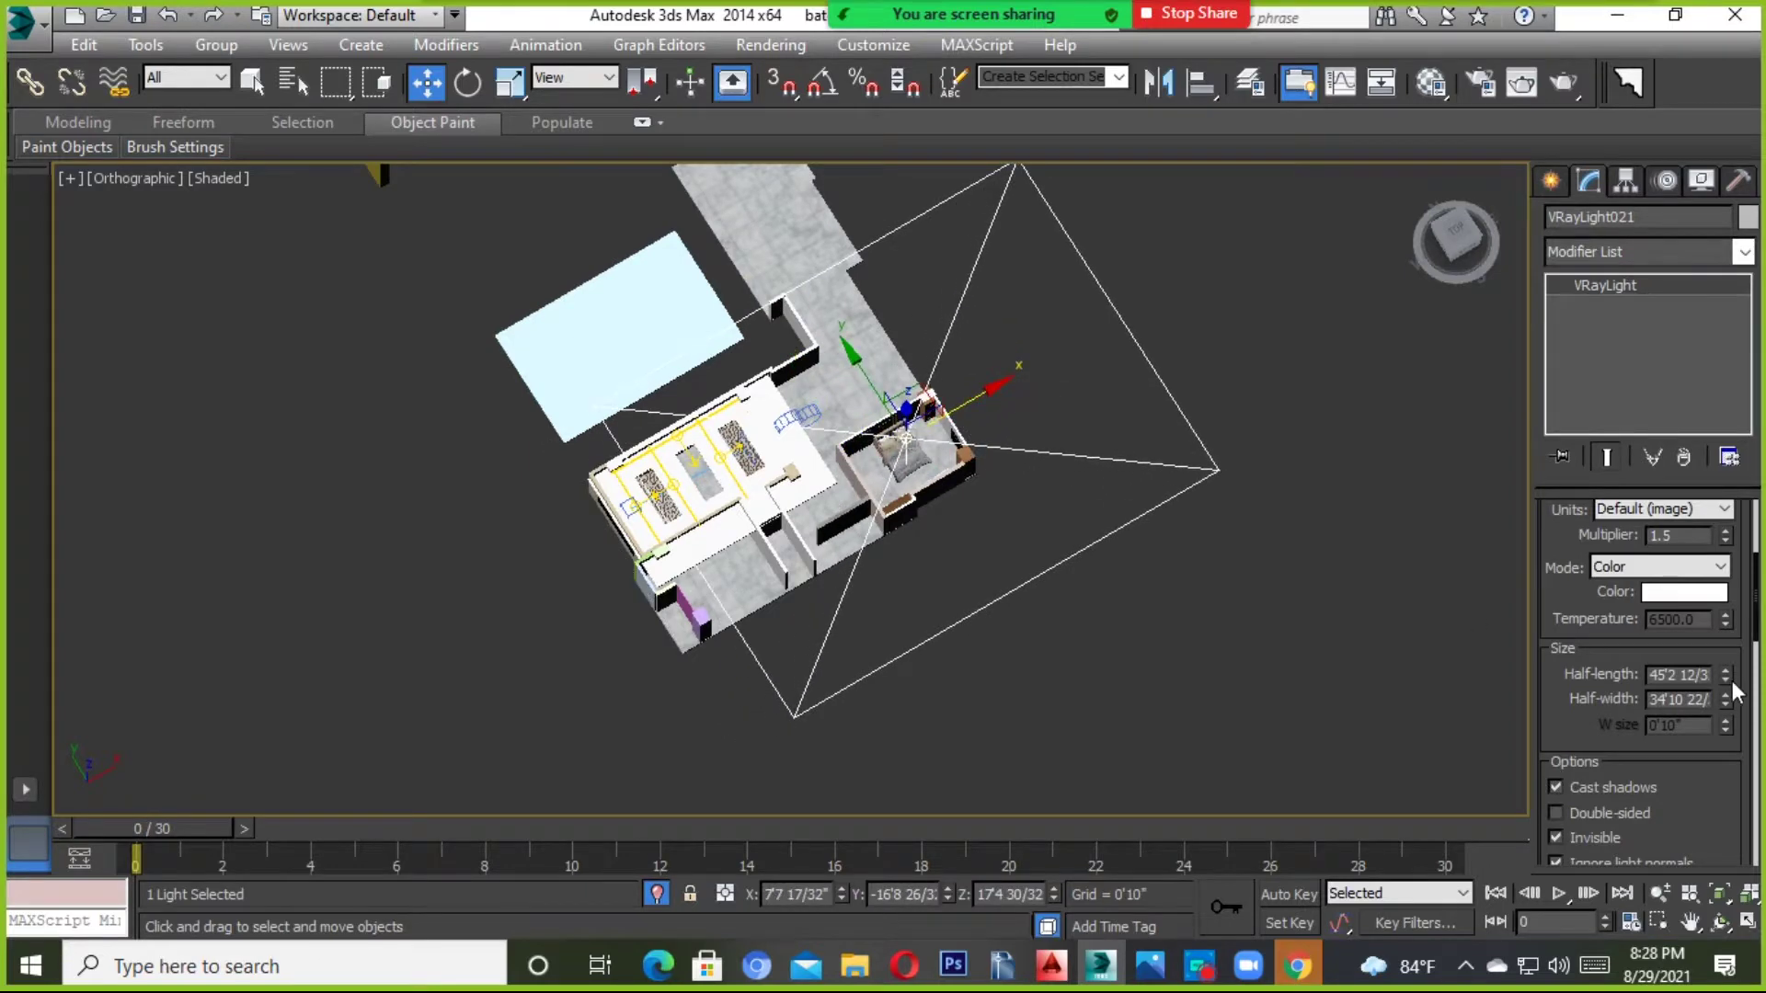
Shorten the light to fit the bedroom and nudge it along Y over the room.
{"action": "left_click_drag", "start_coordinate": [1727, 680], "coordinate": [1734, 789]}
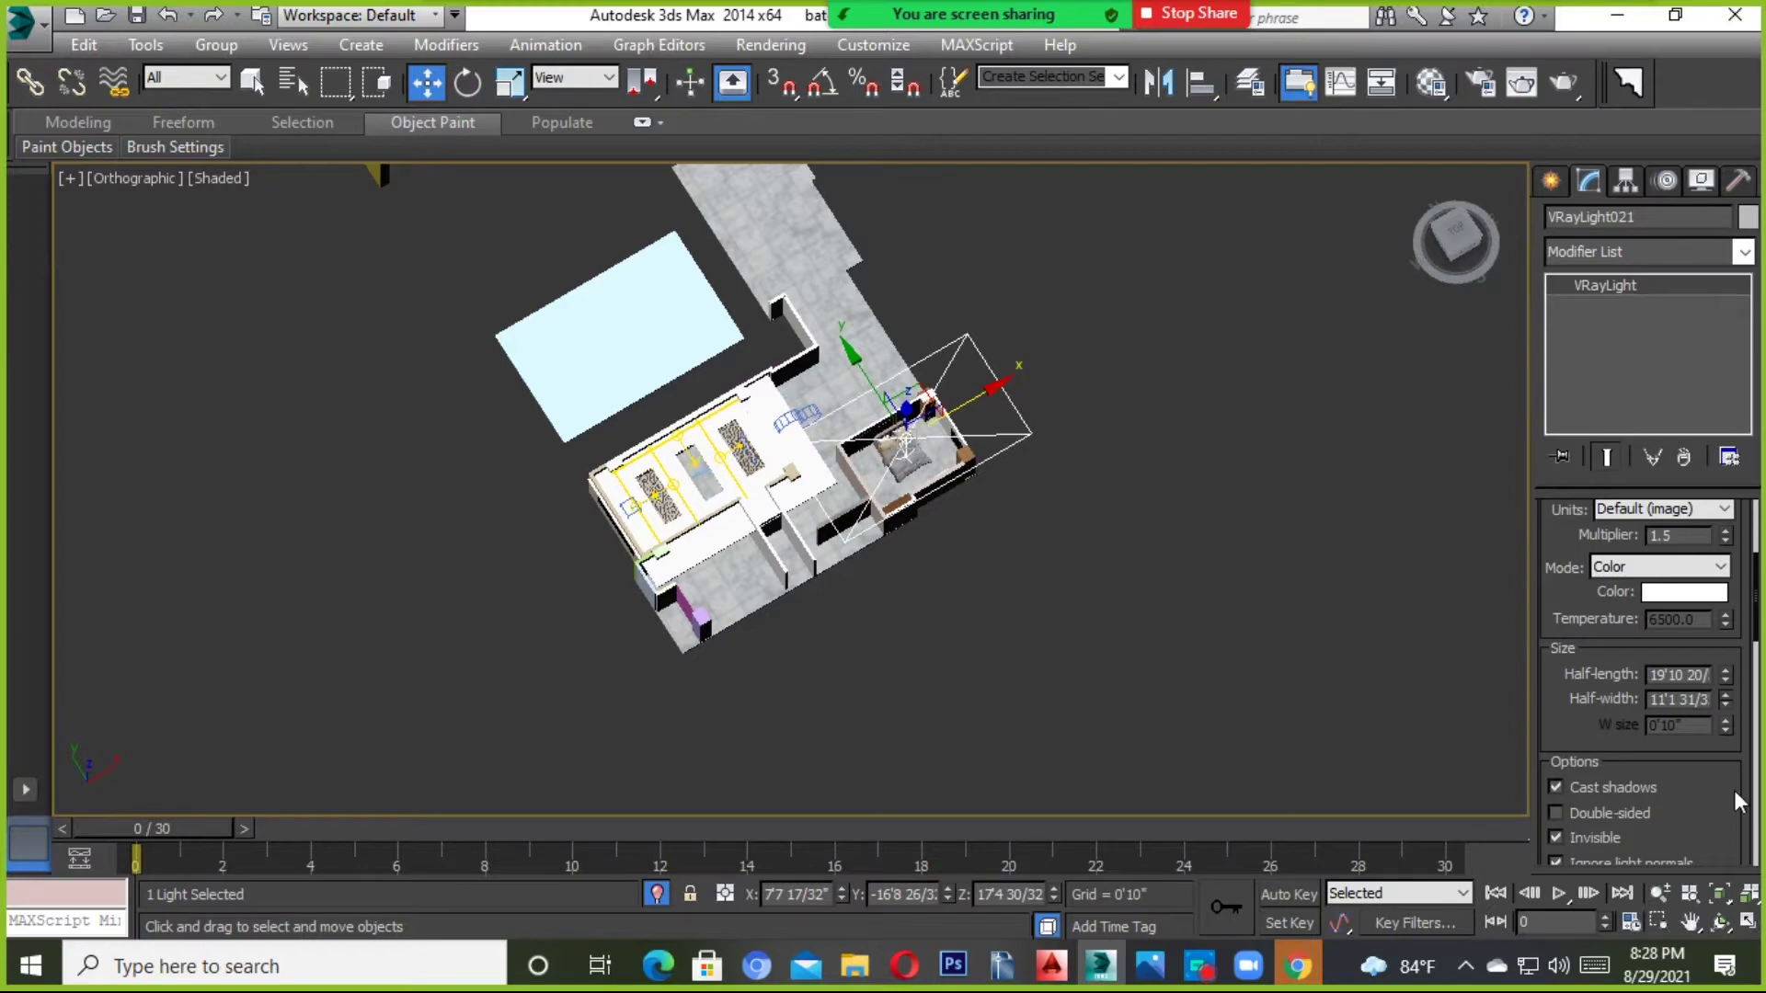
{"action": "scroll", "coordinate": [923, 422], "scroll_direction": "up", "scroll_amount": 3}
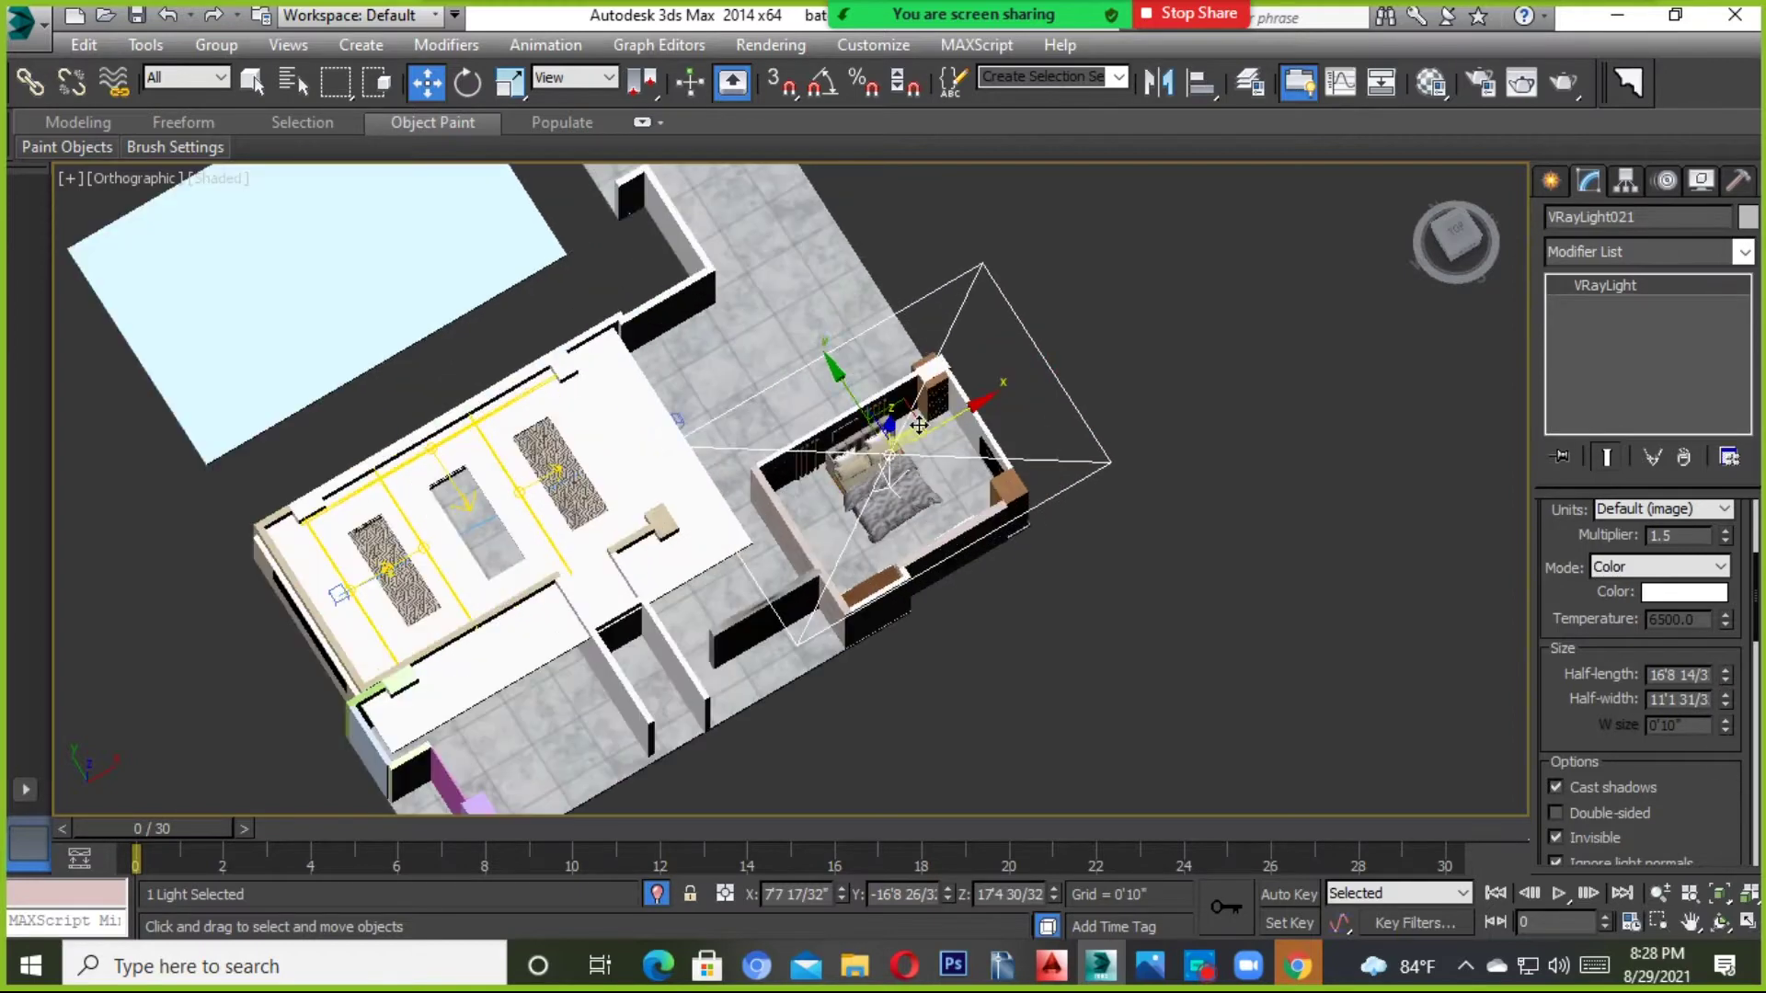
{"action": "left_click_drag", "start_coordinate": [860, 411], "coordinate": [856, 437]}
Orbit to a level front view, reframe the bedroom, and select the wall beside the bed.
{"action": "mouse_move", "coordinate": [855, 437]}
{"action": "middle_mouse_down", "text": "alt"}
{"action": "mouse_move", "coordinate": [929, 550]}
{"action": "mouse_move", "coordinate": [894, 633]}
{"action": "middle_mouse_up", "text": "alt"}
{"action": "scroll", "coordinate": [894, 633], "scroll_direction": "up", "scroll_amount": 2}
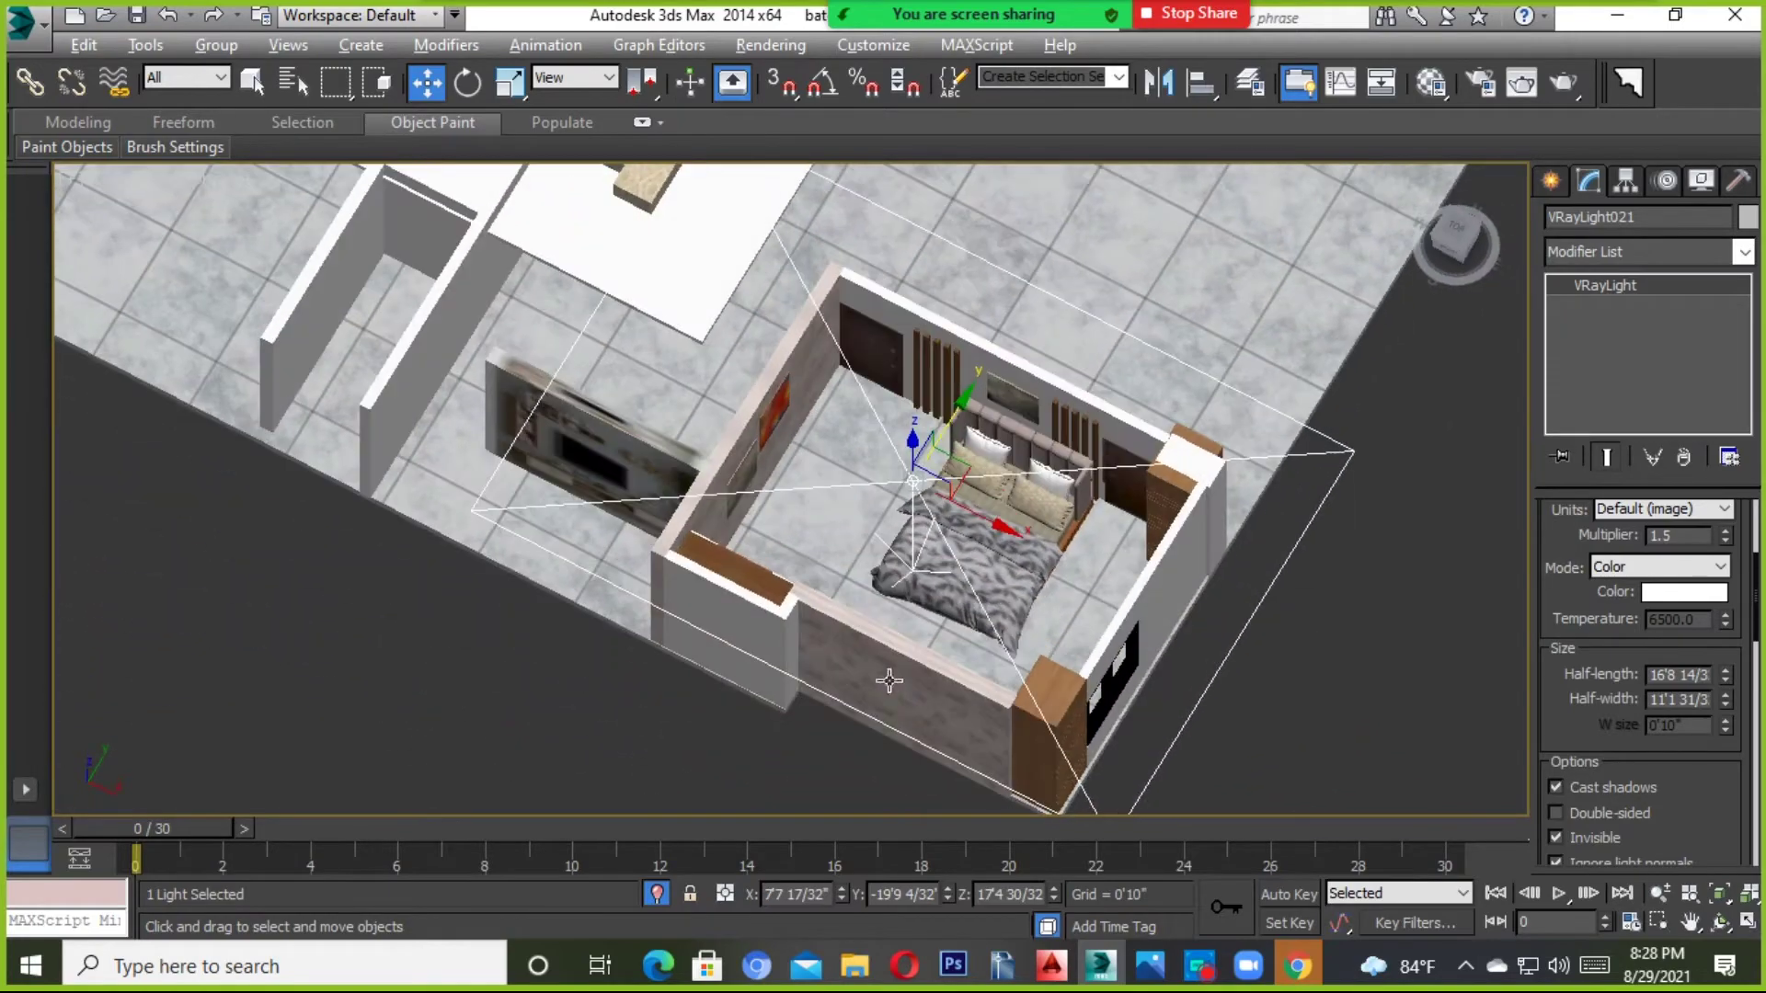
{"action": "scroll", "coordinate": [1011, 663], "scroll_direction": "up", "scroll_amount": 2}
{"action": "scroll", "coordinate": [1078, 704], "scroll_direction": "up", "scroll_amount": 2}
{"action": "scroll", "coordinate": [1078, 703], "scroll_direction": "down", "scroll_amount": 5}
{"action": "mouse_move", "coordinate": [1077, 703]}
{"action": "middle_mouse_down", "text": "alt"}
{"action": "mouse_move", "coordinate": [1138, 507]}
{"action": "mouse_move", "coordinate": [1033, 499]}
{"action": "middle_mouse_up", "text": "alt"}
{"action": "scroll", "coordinate": [1122, 570], "scroll_direction": "up", "scroll_amount": 4}
{"action": "left_click", "coordinate": [1034, 500]}
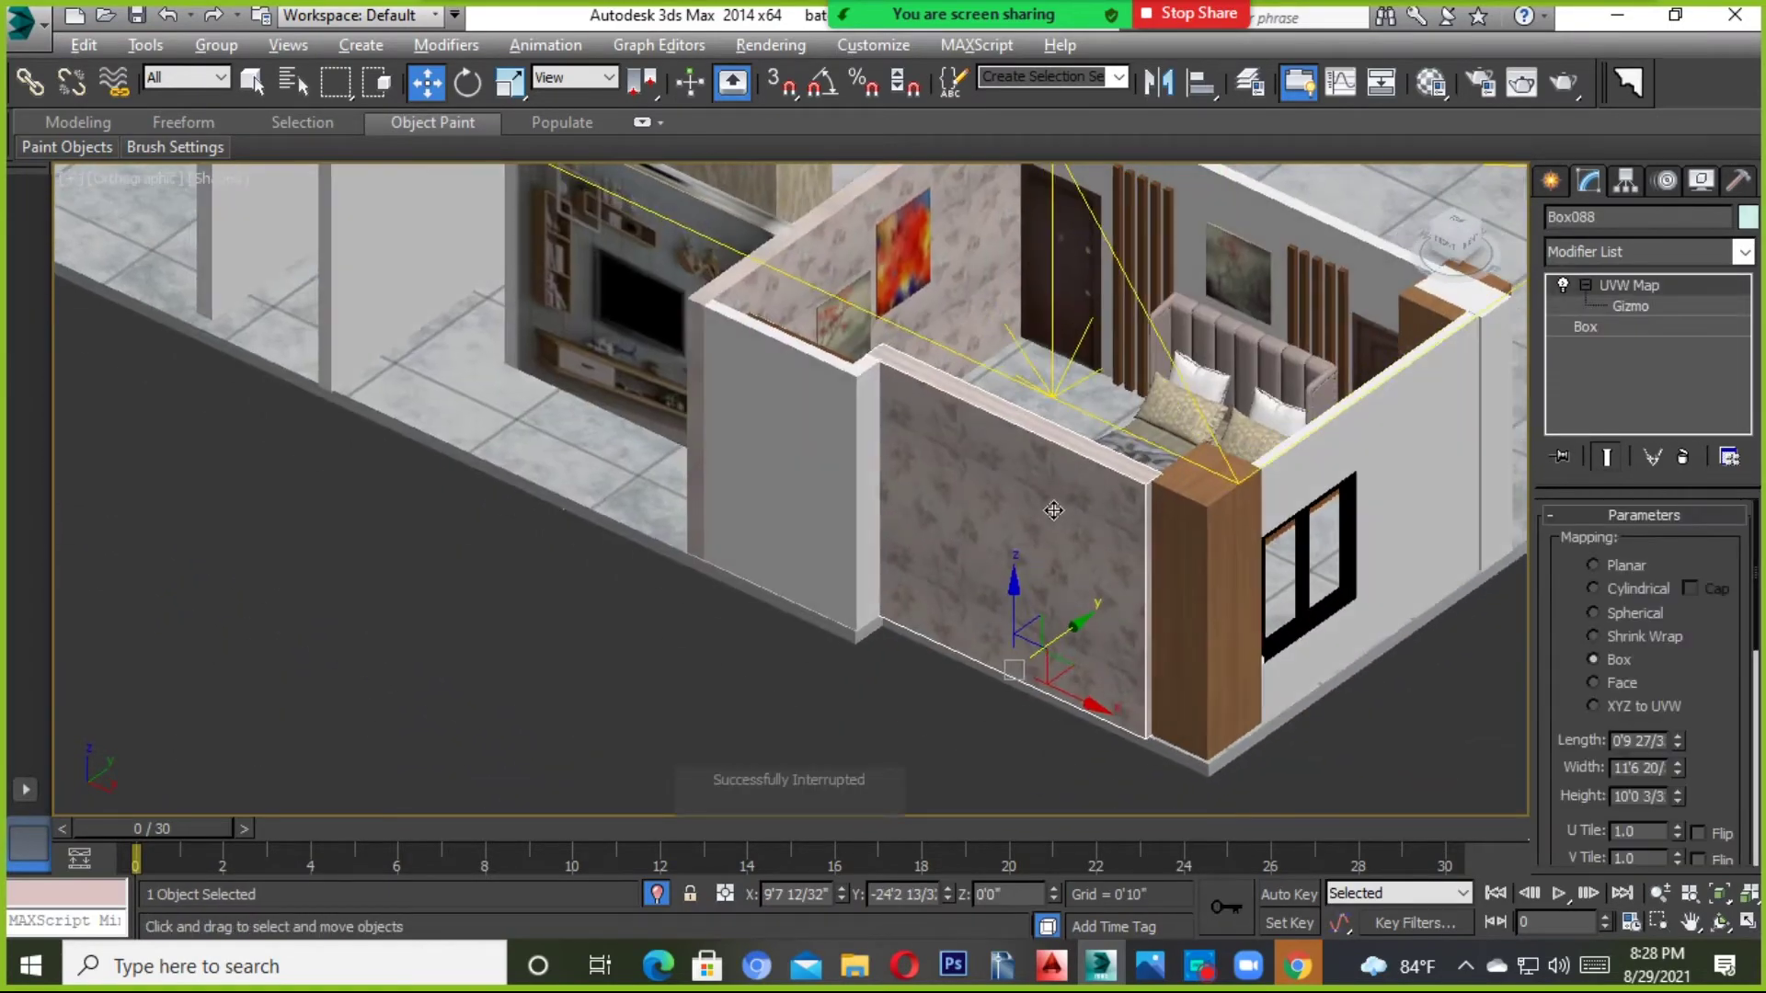
Convert the wall beside the bed to Editable Poly and select its front face.
{"action": "scroll", "coordinate": [1065, 556], "scroll_direction": "up", "scroll_amount": 2}
{"action": "scroll", "coordinate": [1065, 556], "scroll_direction": "up", "scroll_amount": 2}
{"action": "right_click", "coordinate": [1071, 543]}
{"action": "mouse_move", "coordinate": [1125, 784]}
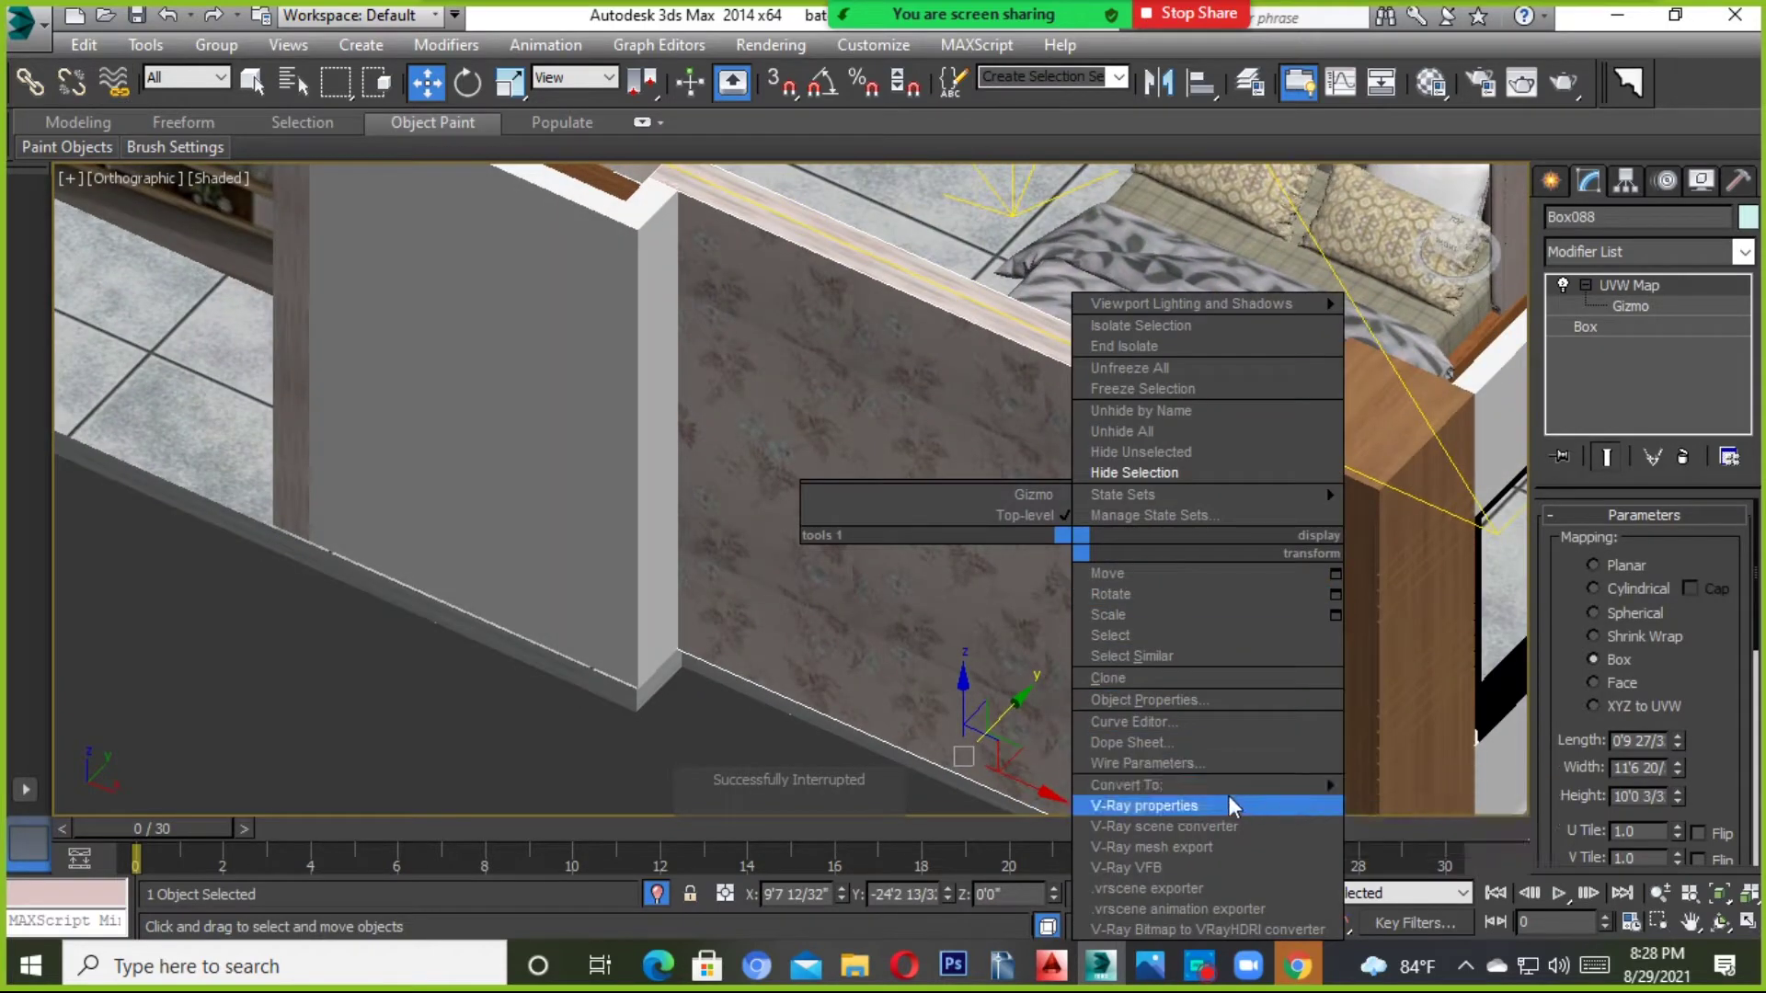
{"action": "left_click", "coordinate": [1434, 805]}
{"action": "left_click", "coordinate": [1612, 285]}
{"action": "left_click", "coordinate": [1672, 543]}
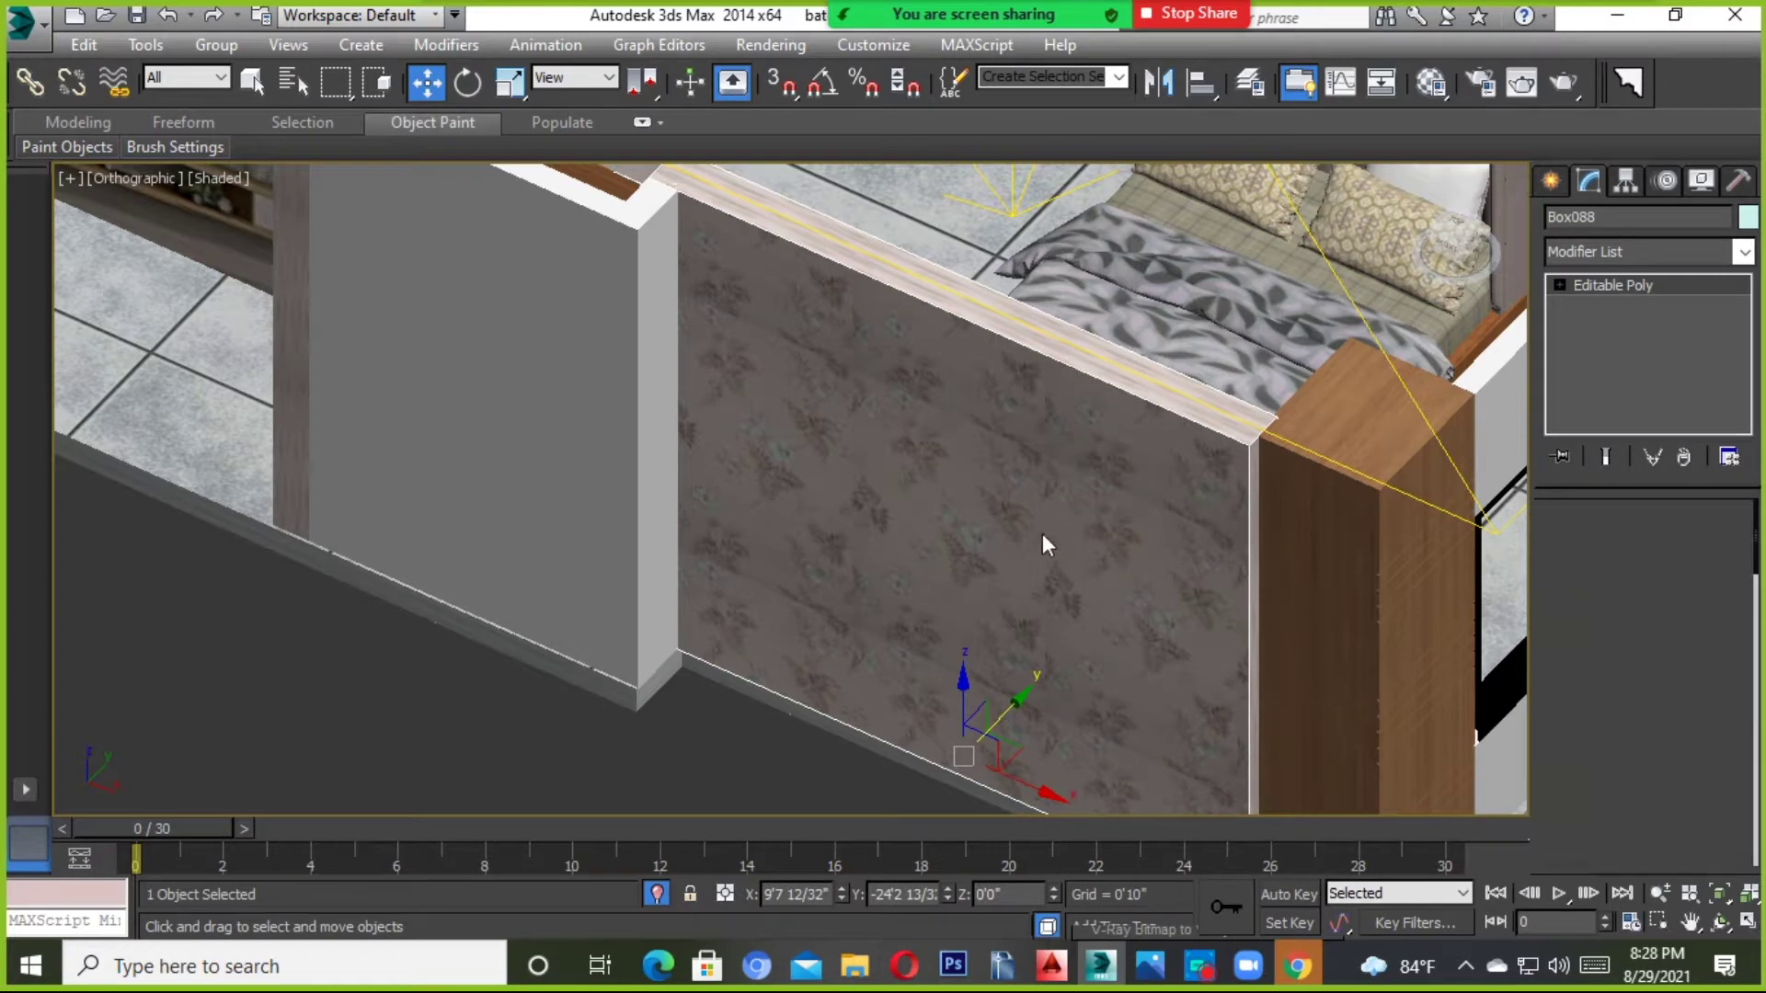
{"action": "left_click", "coordinate": [1044, 544]}
Add the wall's top and side strips and assign them the 06 - Defaulter material.
{"action": "scroll", "coordinate": [1192, 409], "scroll_direction": "up", "scroll_amount": 2}
{"action": "scroll", "coordinate": [1193, 409], "scroll_direction": "up", "scroll_amount": 2}
{"action": "left_click", "coordinate": [1196, 414], "text": "ctrl"}
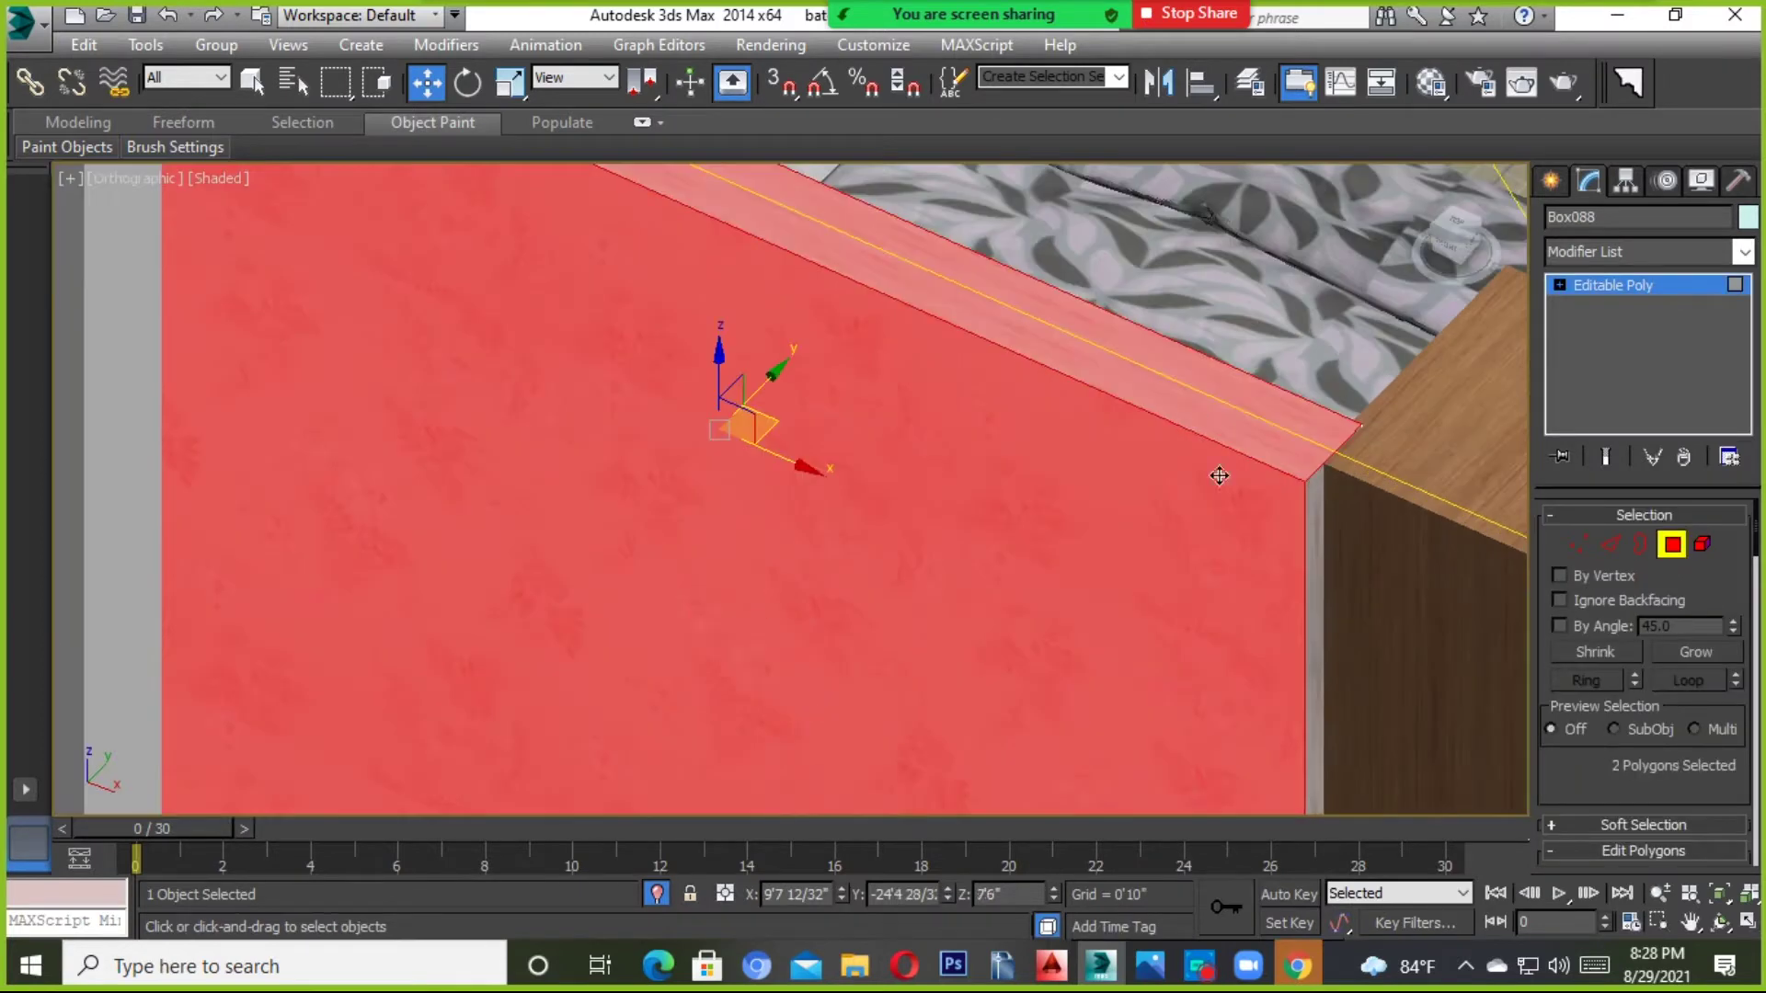
{"action": "left_click", "coordinate": [1311, 537], "text": "ctrl"}
{"action": "key", "text": "m"}
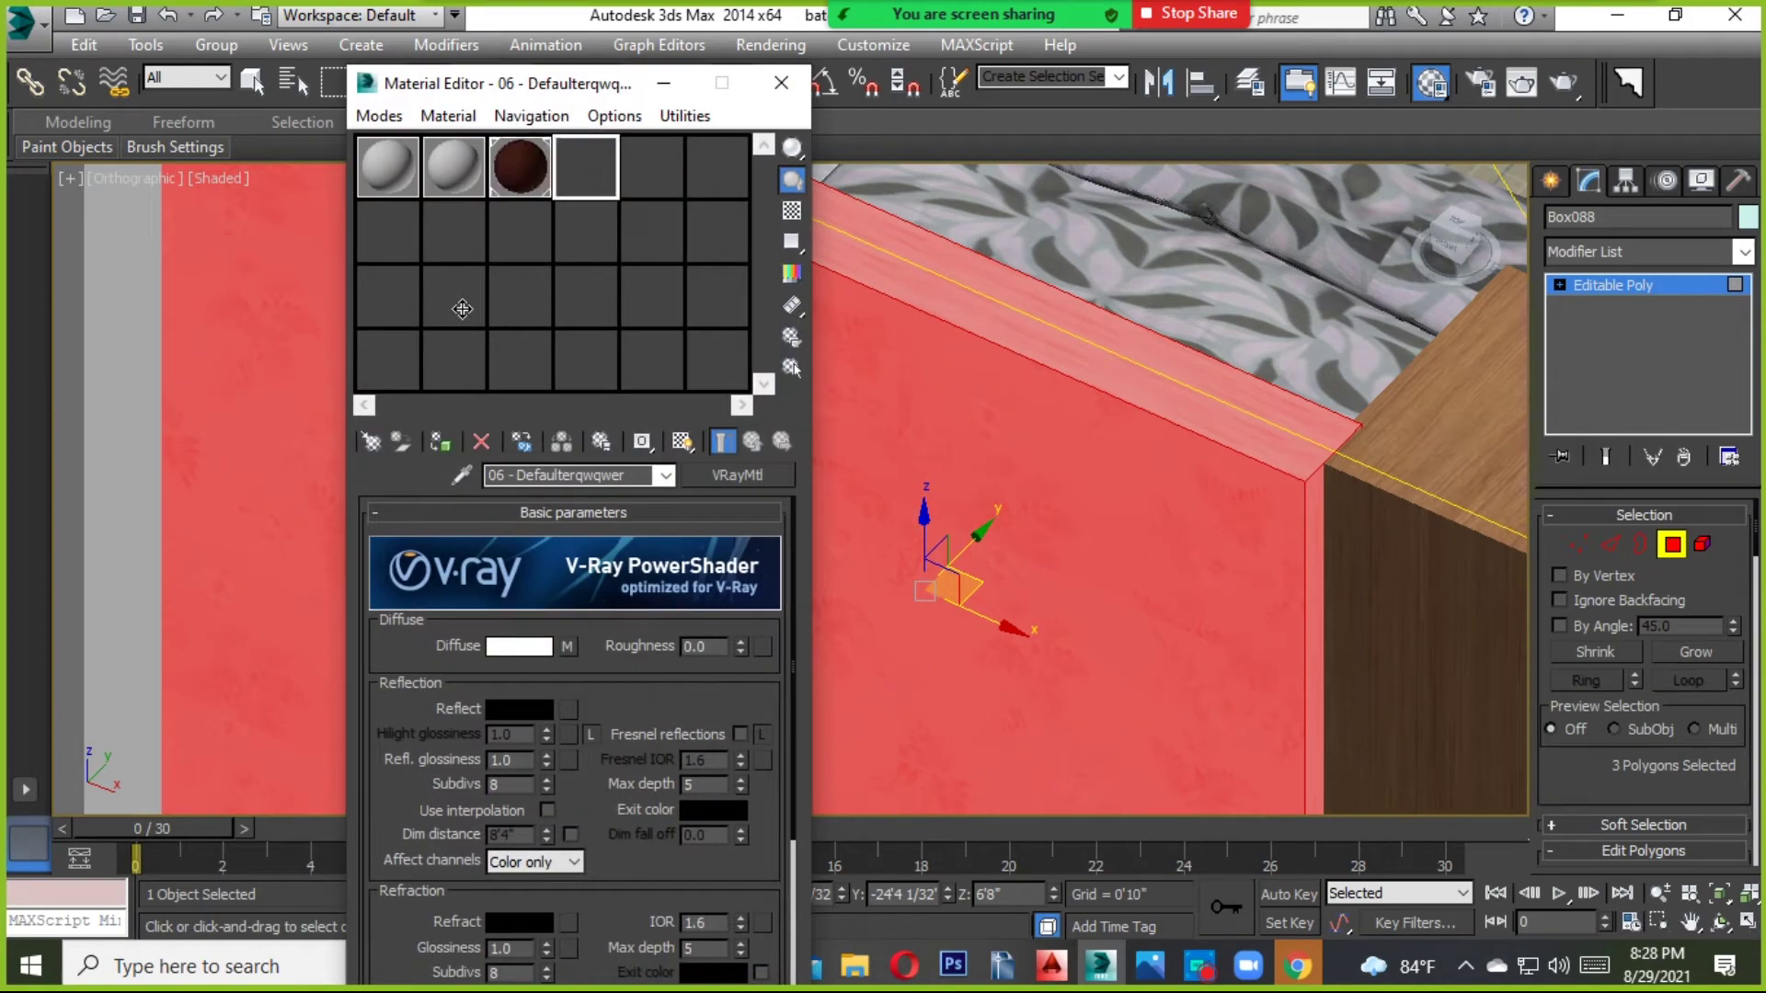
{"action": "left_click", "coordinate": [442, 446]}
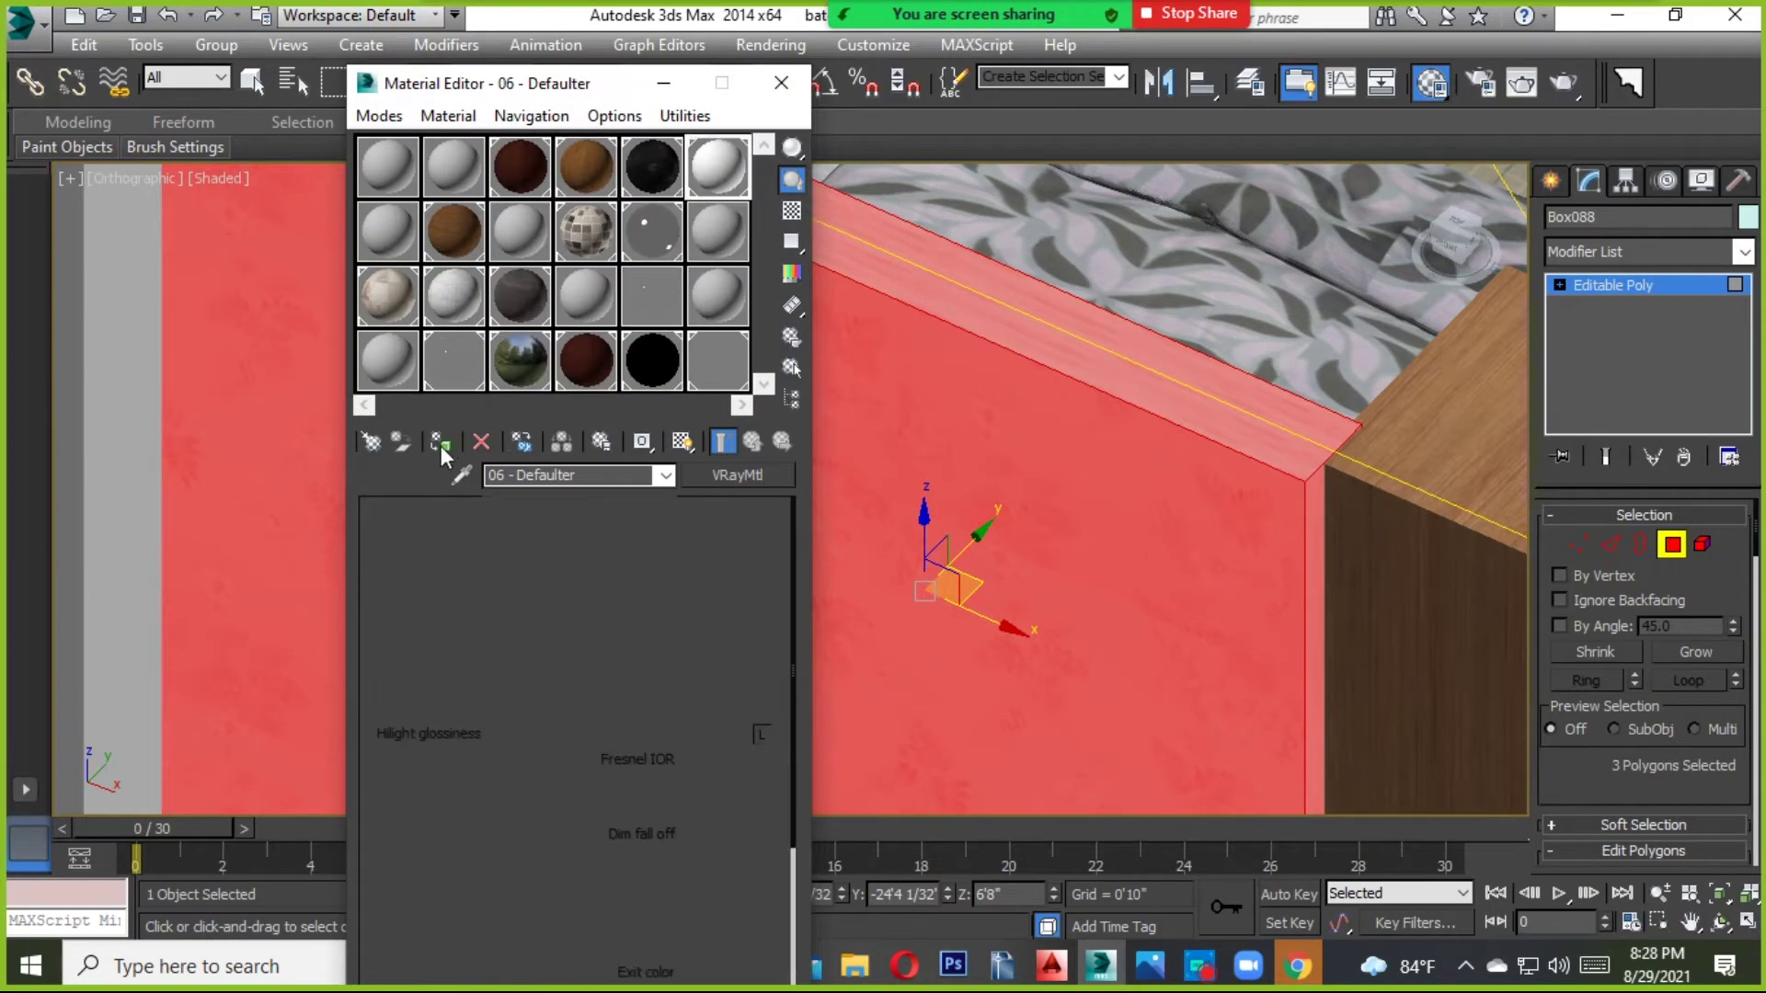
{"action": "scroll", "coordinate": [1150, 515], "scroll_direction": "down", "scroll_amount": 10}
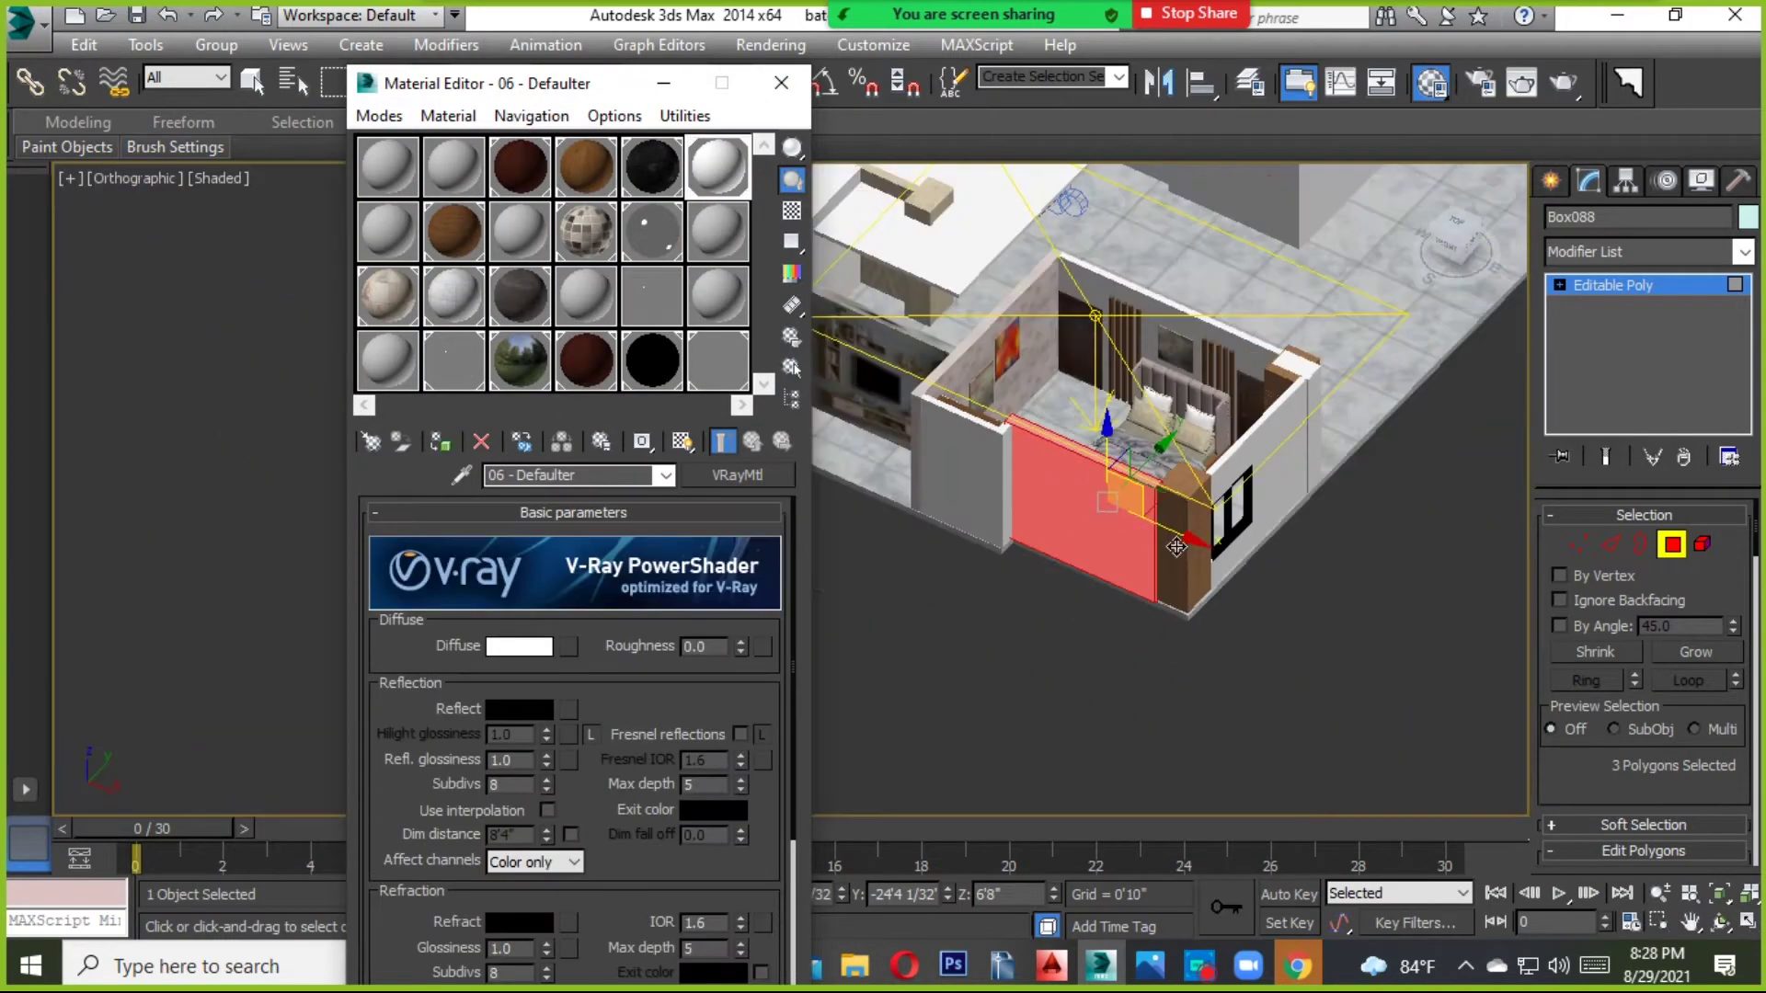
{"action": "left_click", "coordinate": [1672, 543]}
Select the wardrobe's top, front and upper side polygons.
{"action": "left_click", "coordinate": [1182, 533]}
{"action": "scroll", "coordinate": [1168, 526], "scroll_direction": "up", "scroll_amount": 5}
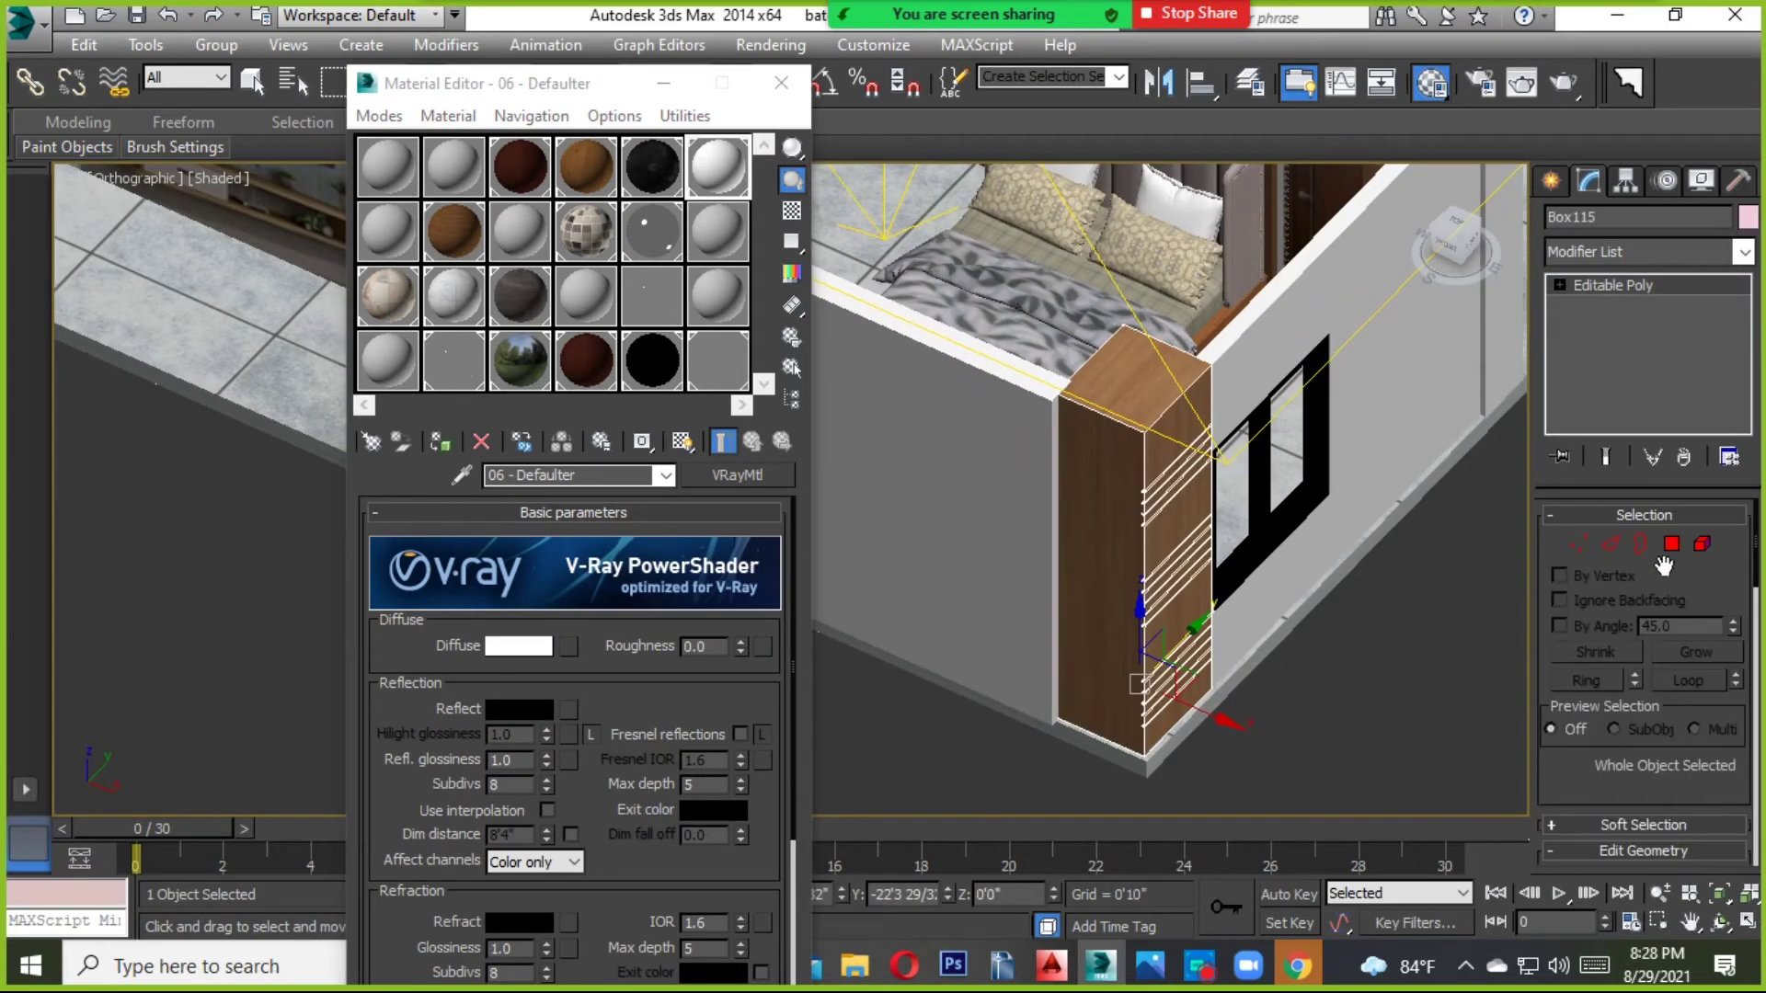
{"action": "left_click", "coordinate": [1672, 543]}
{"action": "left_click", "coordinate": [1135, 358]}
{"action": "left_click", "coordinate": [1104, 552], "text": "ctrl"}
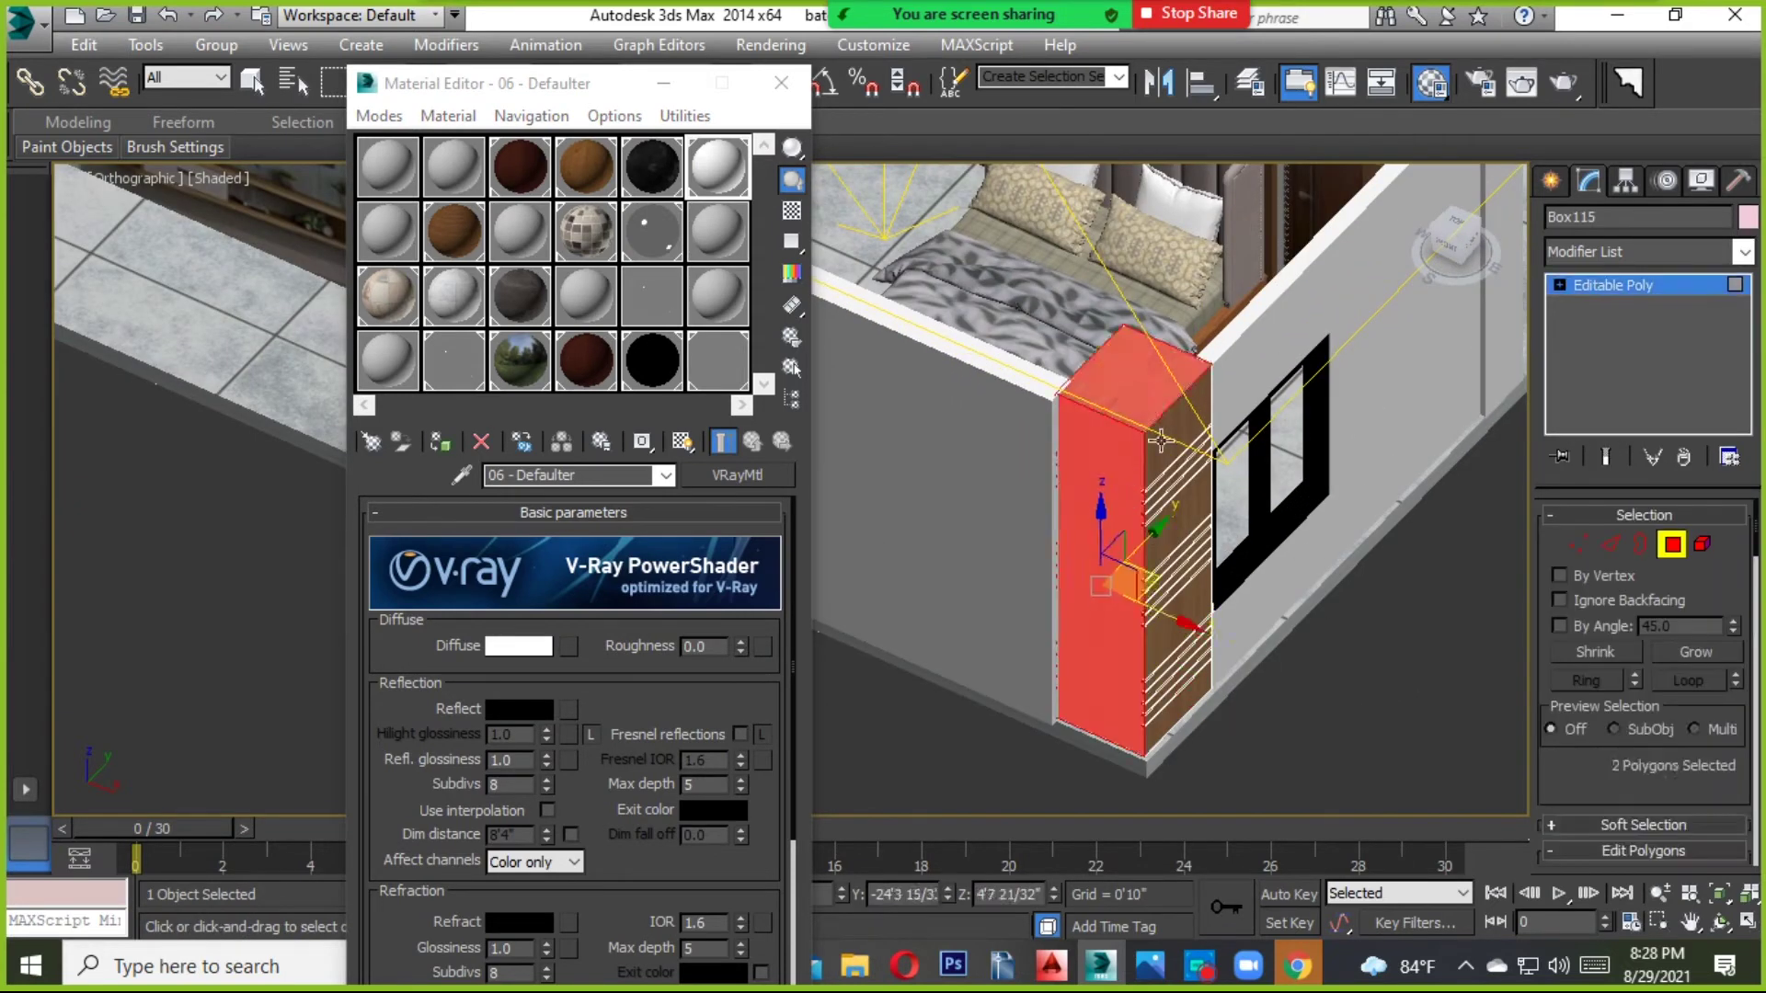
{"action": "left_click", "coordinate": [1165, 467], "text": "ctrl"}
{"action": "left_click", "coordinate": [1188, 518], "text": "ctrl"}
Add the remaining striped wardrobe faces, assign 06 - Defaulter, then exit polygon mode and deselect.
{"action": "left_click", "coordinate": [1189, 612], "text": "ctrl"}
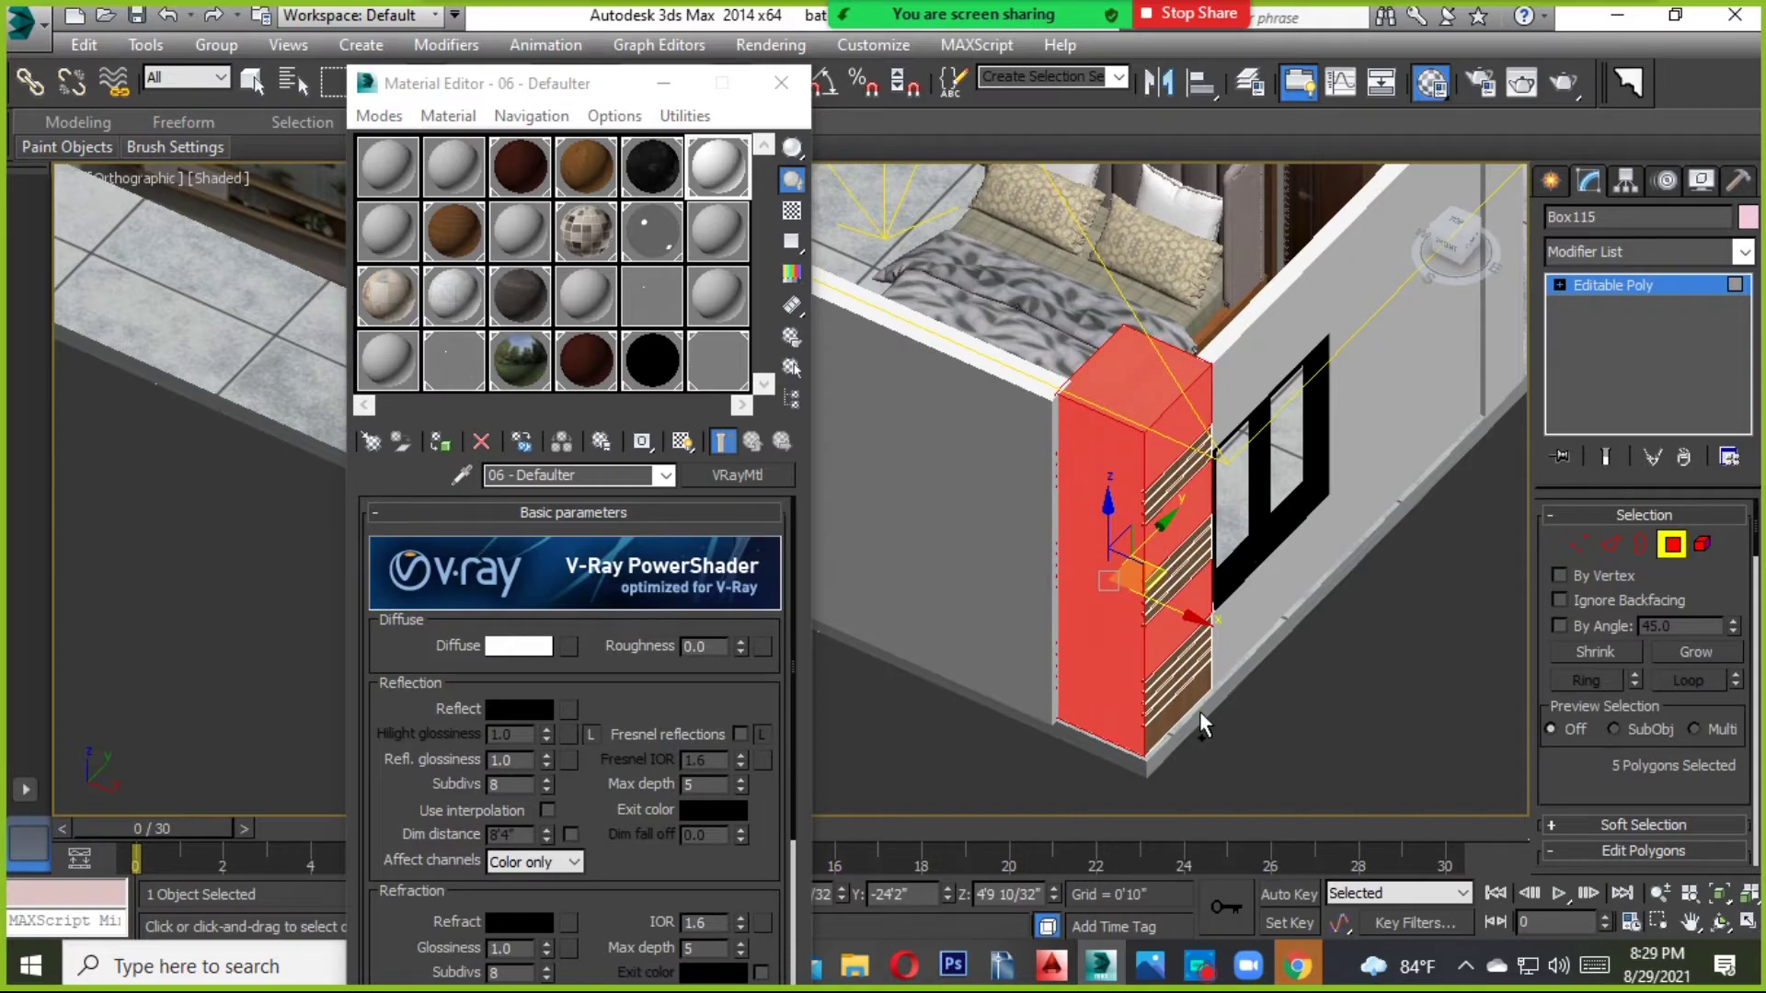
{"action": "left_click", "coordinate": [1196, 718], "text": "ctrl"}
{"action": "left_click", "coordinate": [441, 443]}
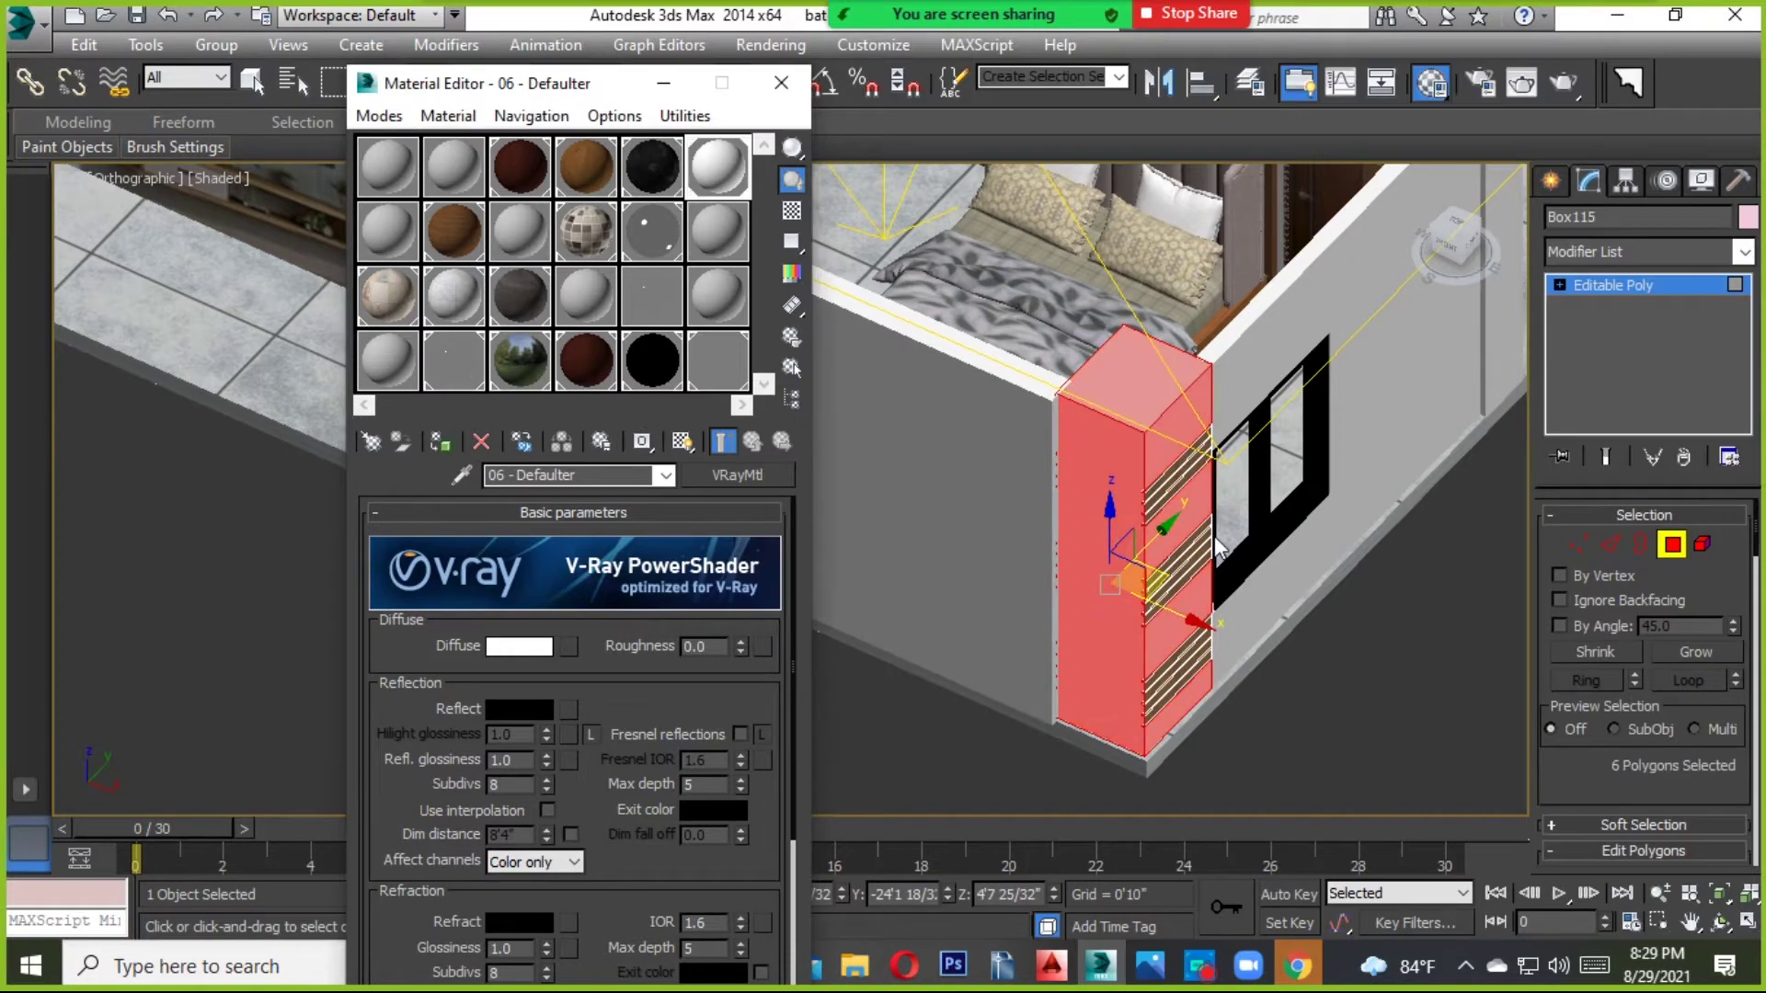
{"action": "scroll", "coordinate": [1166, 591], "scroll_direction": "down", "scroll_amount": 5}
{"action": "middle_click_drag", "start_coordinate": [1331, 431], "coordinate": [1104, 577]}
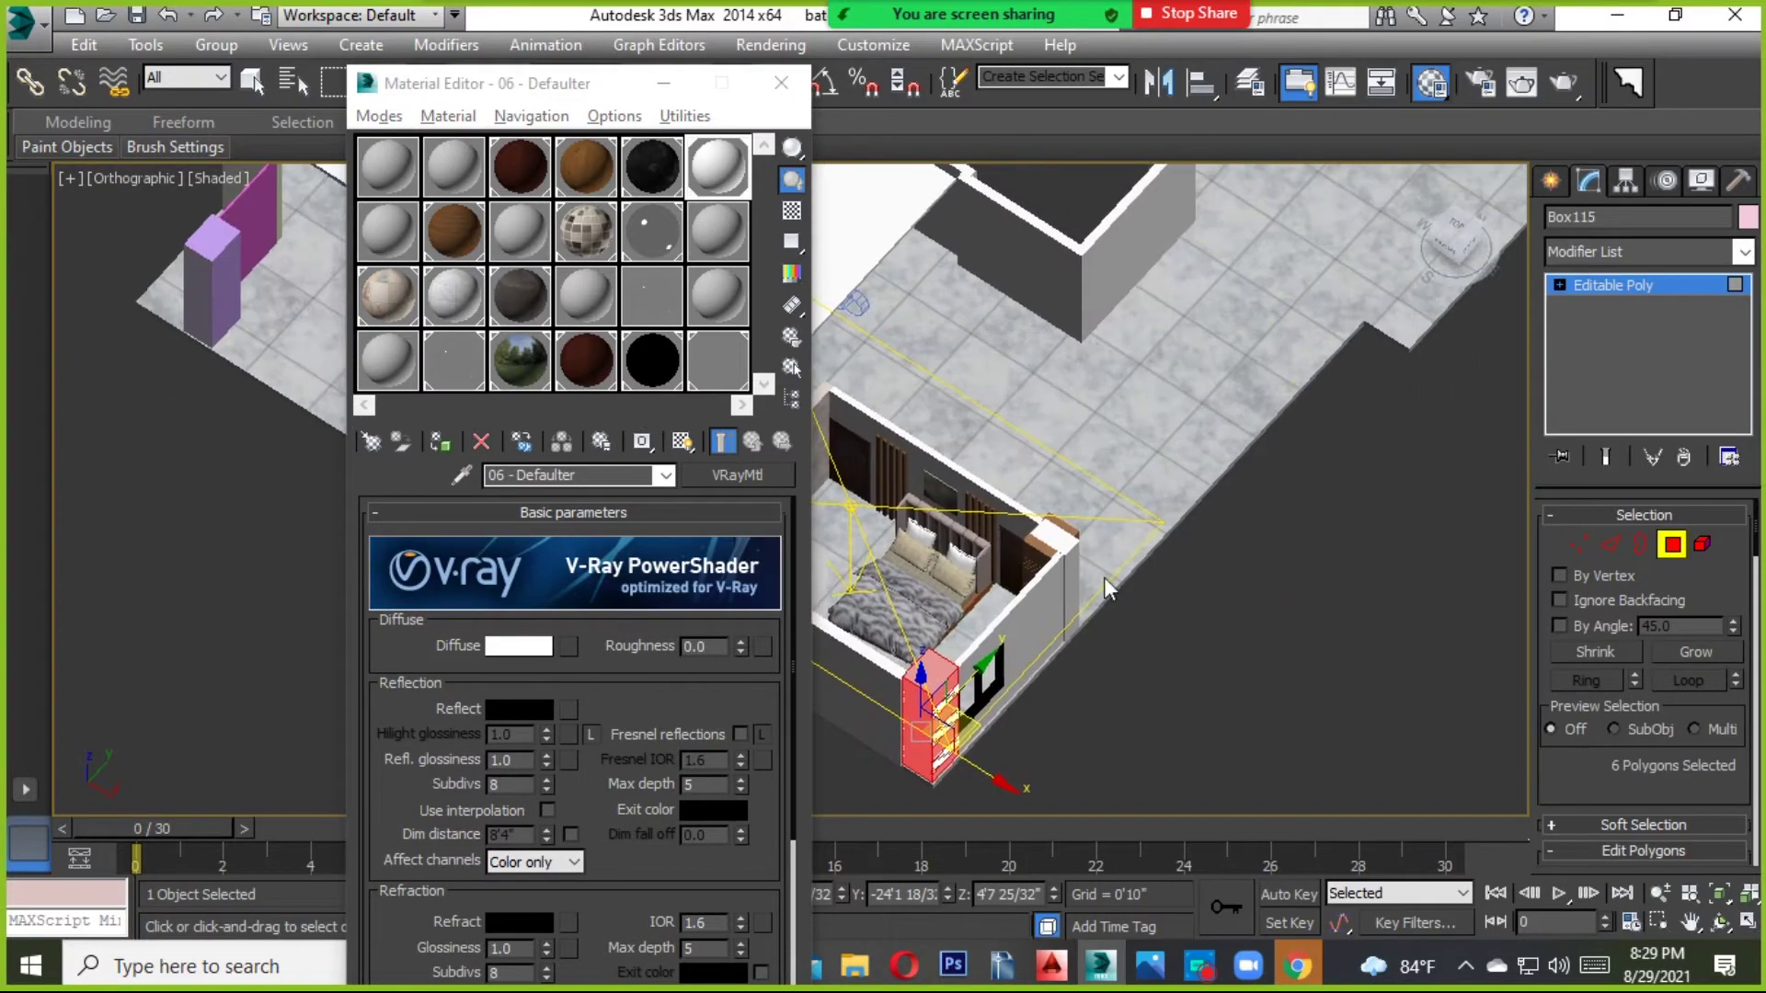
{"action": "left_click", "coordinate": [1672, 545]}
{"action": "left_click", "coordinate": [1089, 664]}
{"action": "scroll", "coordinate": [1090, 664], "scroll_direction": "down", "scroll_amount": 5}
{"action": "scroll", "coordinate": [1195, 644], "scroll_direction": "up", "scroll_amount": 5}
{"action": "scroll", "coordinate": [1140, 492], "scroll_direction": "up", "scroll_amount": 4}
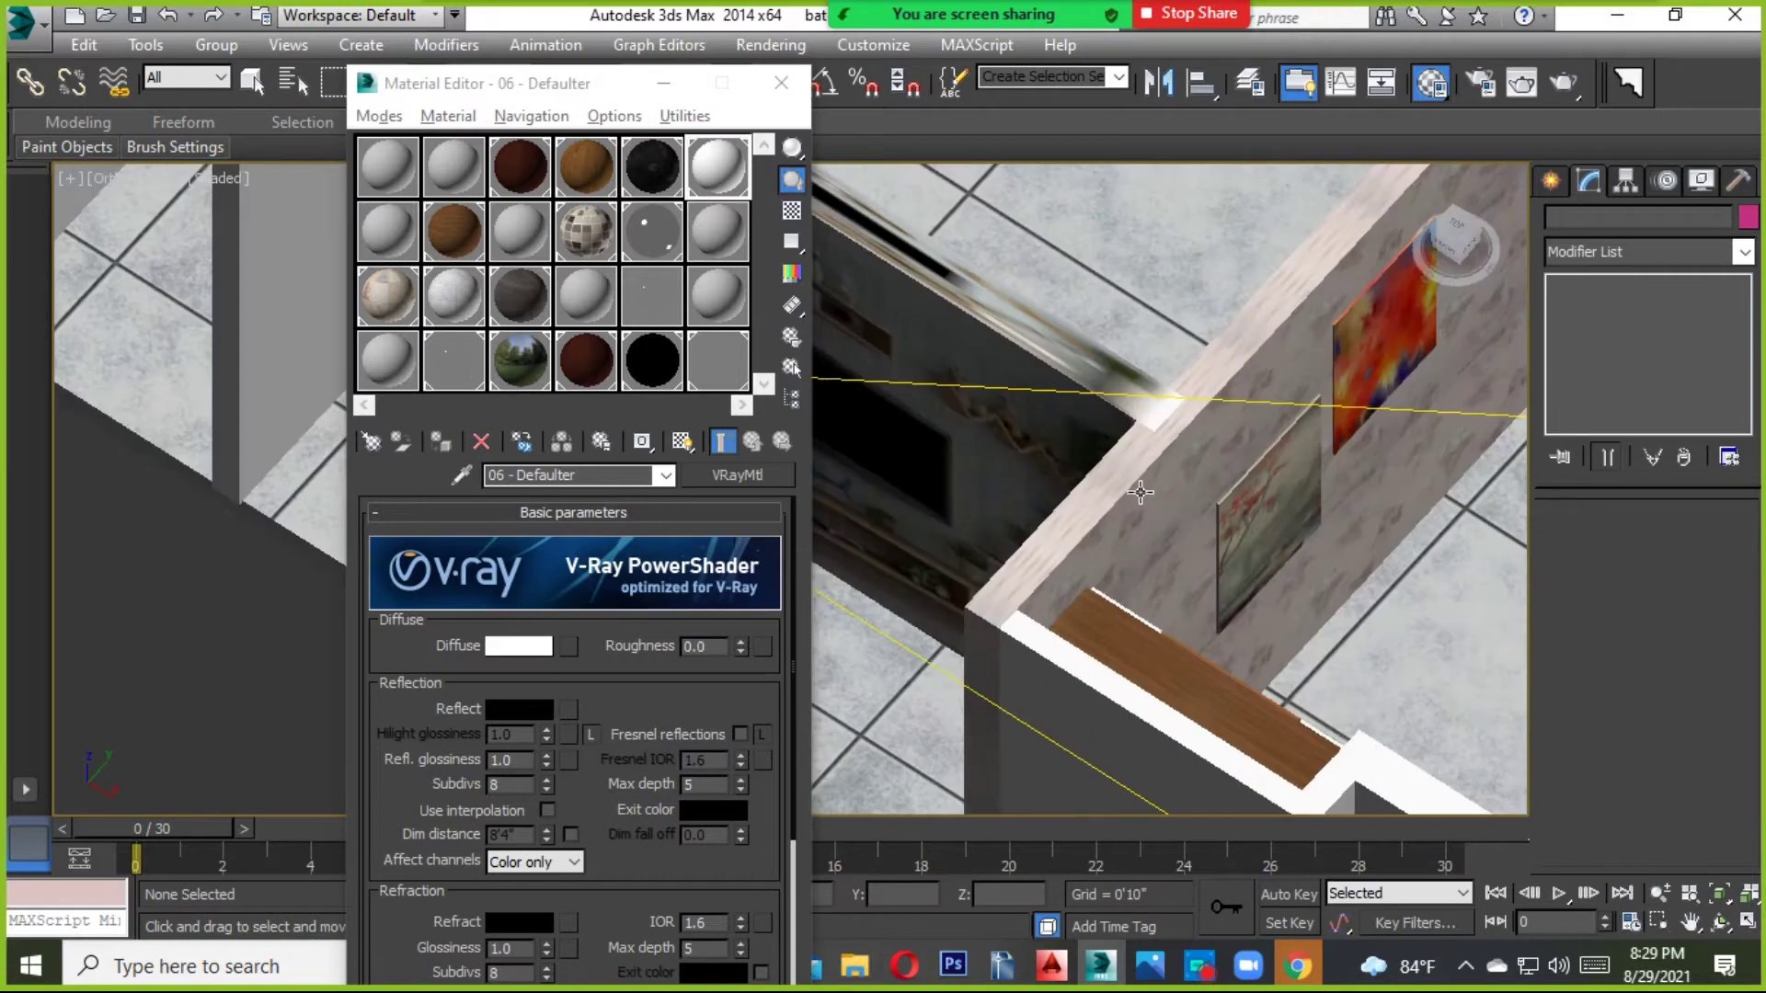
Convert the next wall to Editable Poly and select its top faces.
{"action": "left_click", "coordinate": [1141, 492]}
{"action": "right_click", "coordinate": [1211, 469]}
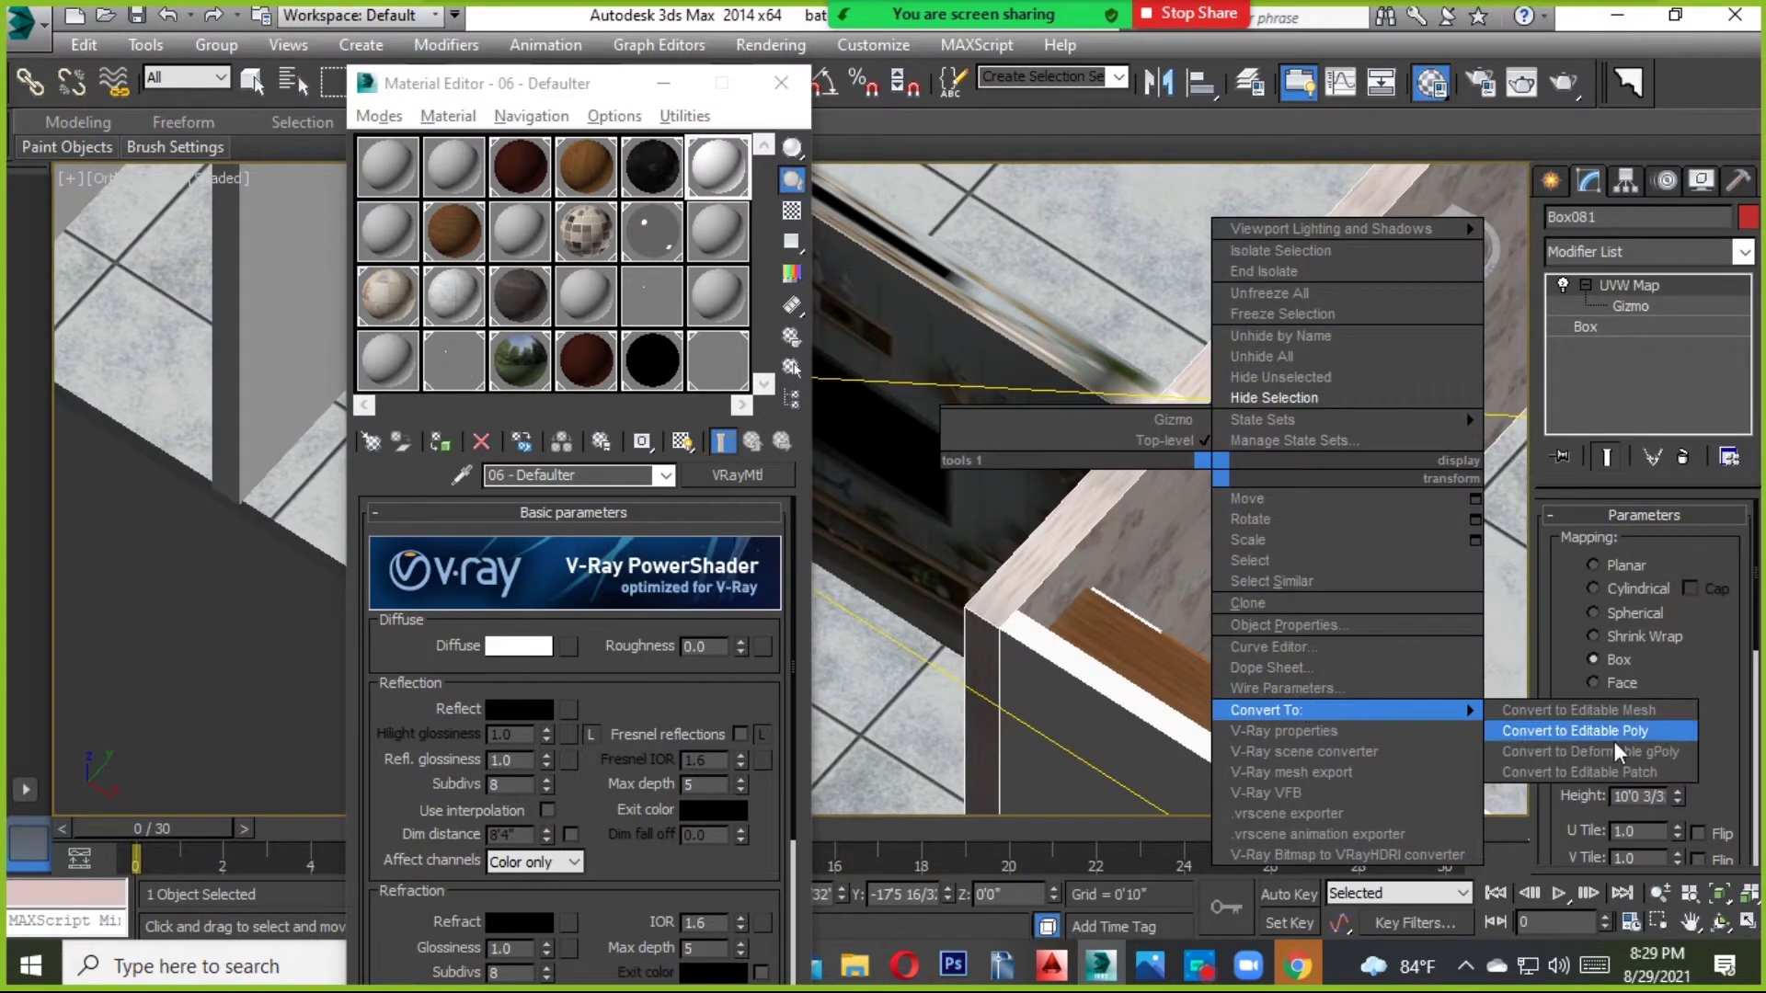
{"action": "left_click", "coordinate": [1605, 731]}
{"action": "left_click", "coordinate": [1672, 544]}
{"action": "left_click", "coordinate": [1099, 505]}
{"action": "key", "text": "z"}
{"action": "left_click", "coordinate": [1327, 441], "text": "ctrl"}
Add the wall's thin end face, then exit face editing, deselect and close the Material Editor.
{"action": "scroll", "coordinate": [1327, 441], "scroll_direction": "down", "scroll_amount": 5}
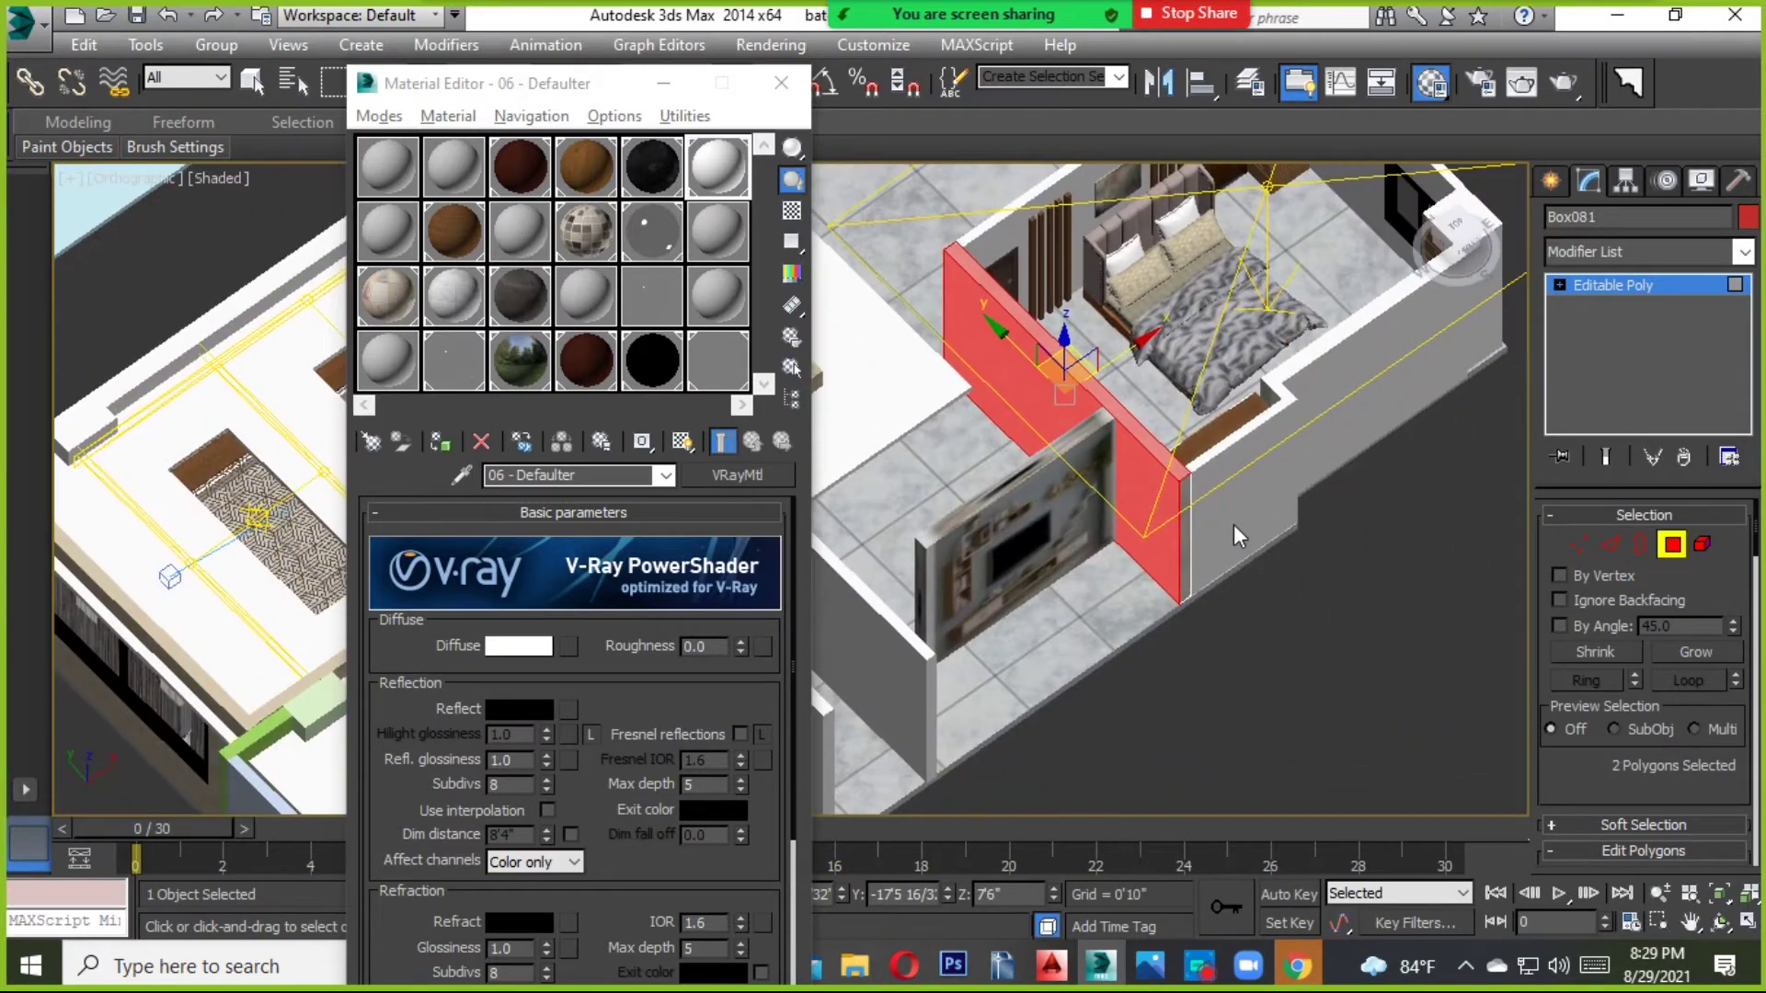
{"action": "scroll", "coordinate": [1234, 525], "scroll_direction": "up", "scroll_amount": 7}
{"action": "left_click", "coordinate": [1109, 503], "text": "ctrl"}
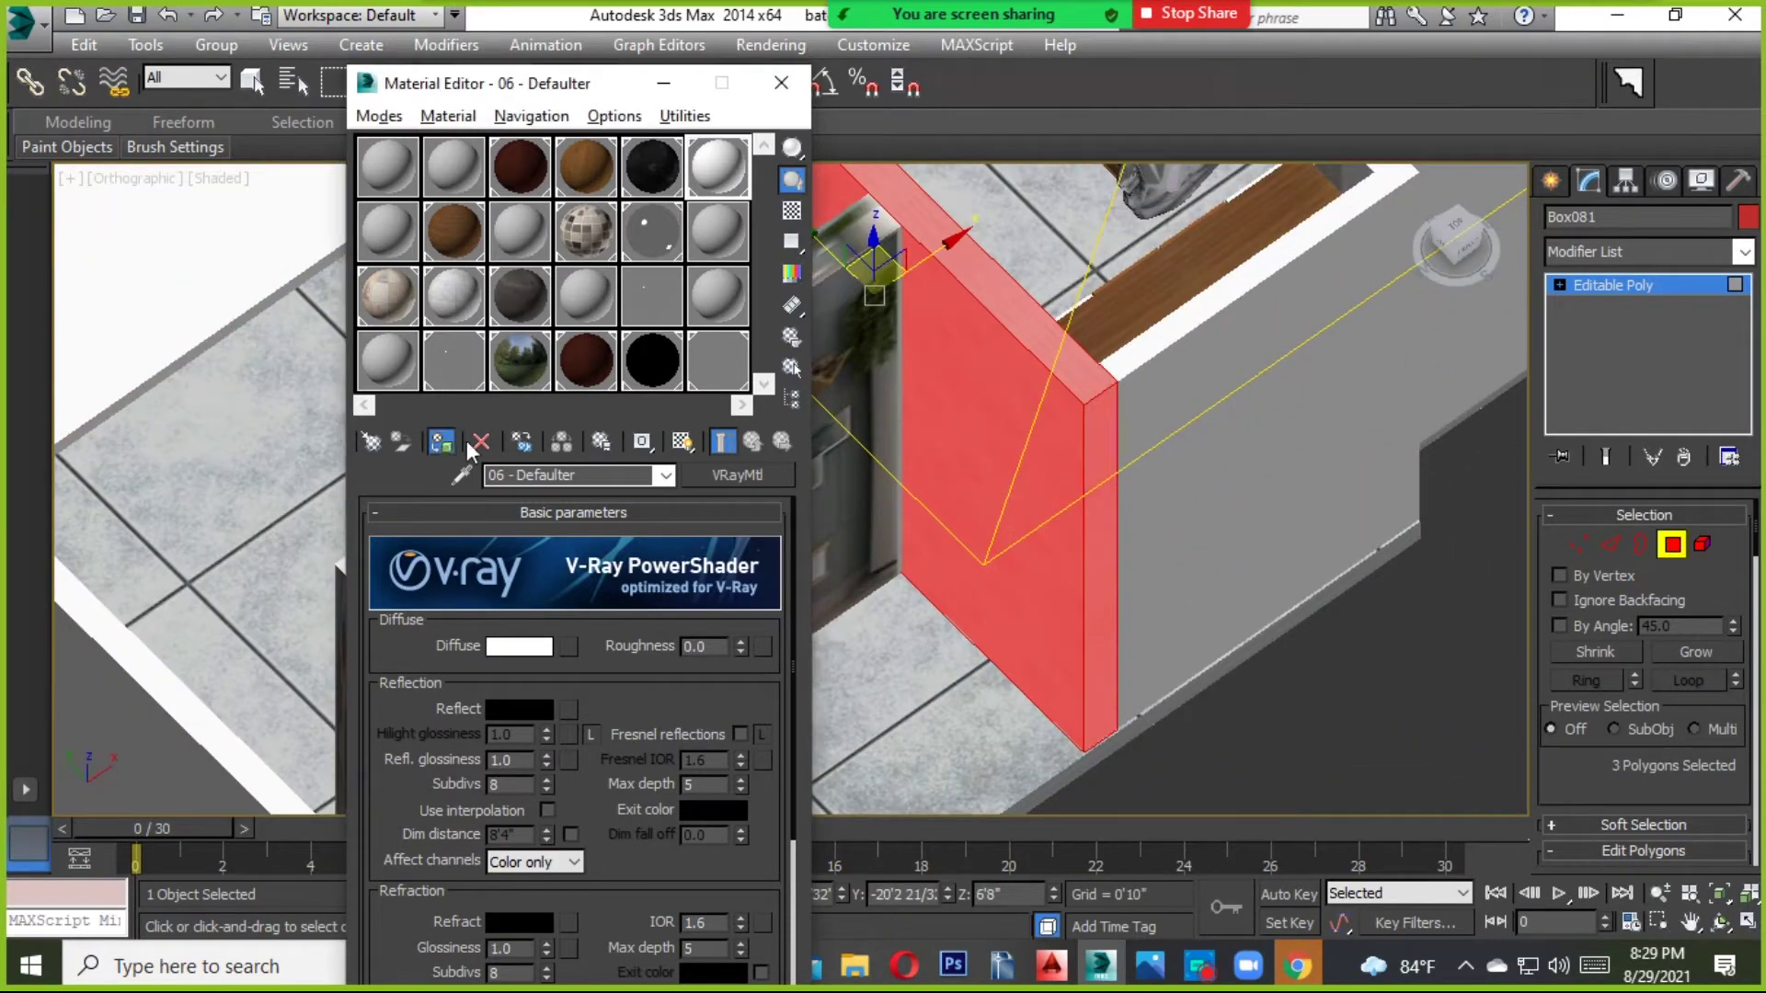
{"action": "scroll", "coordinate": [962, 611], "scroll_direction": "down", "scroll_amount": 5}
{"action": "scroll", "coordinate": [962, 611], "scroll_direction": "down", "scroll_amount": 5}
{"action": "scroll", "coordinate": [1128, 581], "scroll_direction": "up", "scroll_amount": 8}
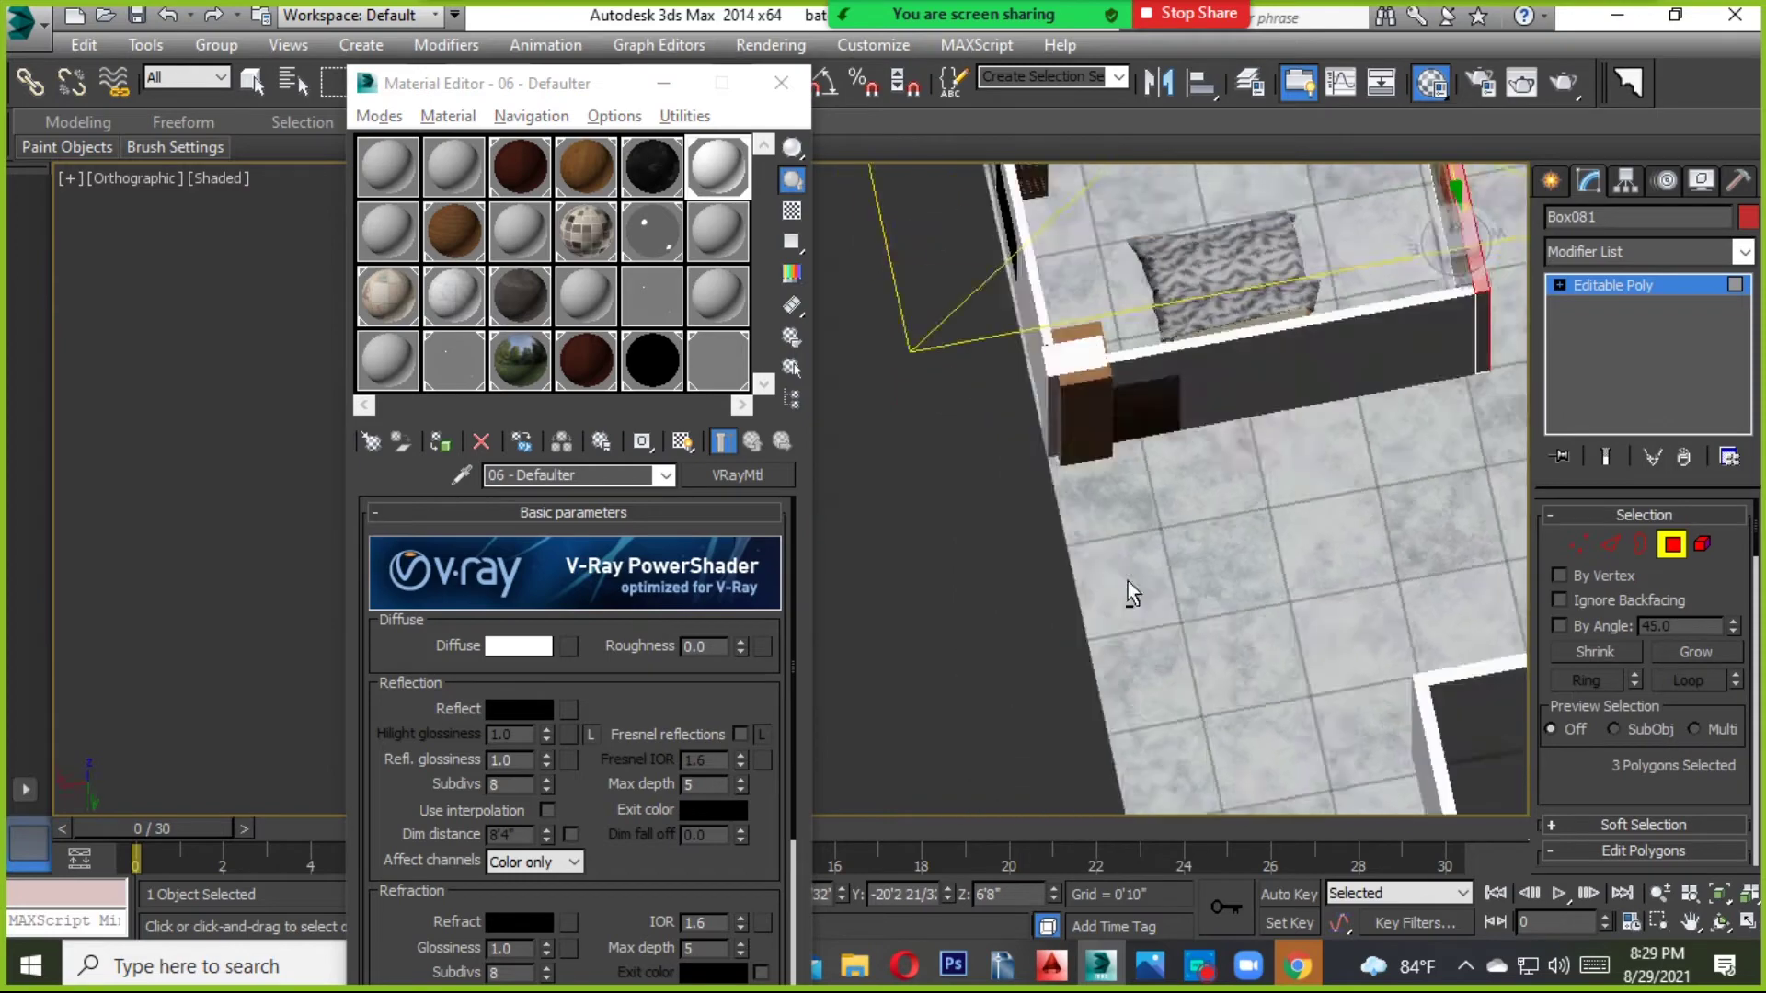
{"action": "scroll", "coordinate": [1248, 600], "scroll_direction": "down", "scroll_amount": 2}
{"action": "left_click", "coordinate": [1674, 543]}
{"action": "left_click", "coordinate": [1109, 601]}
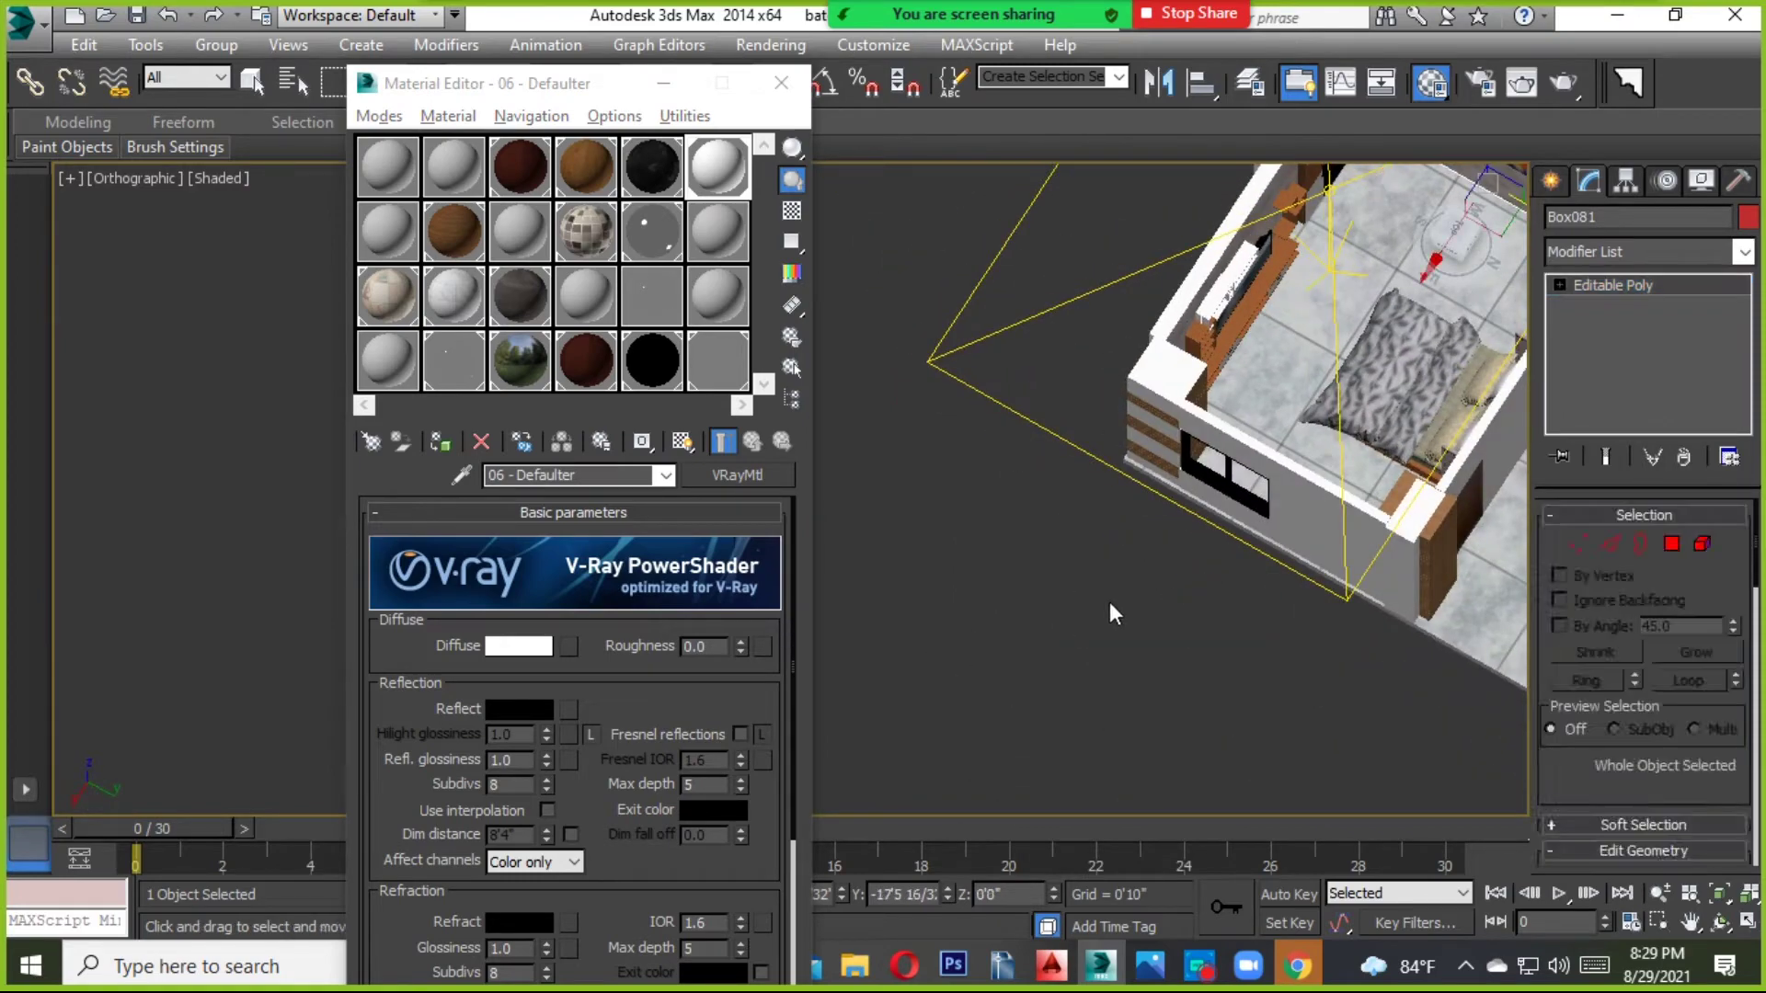
{"action": "scroll", "coordinate": [1155, 567], "scroll_direction": "down", "scroll_amount": 2}
{"action": "left_click", "coordinate": [786, 96]}
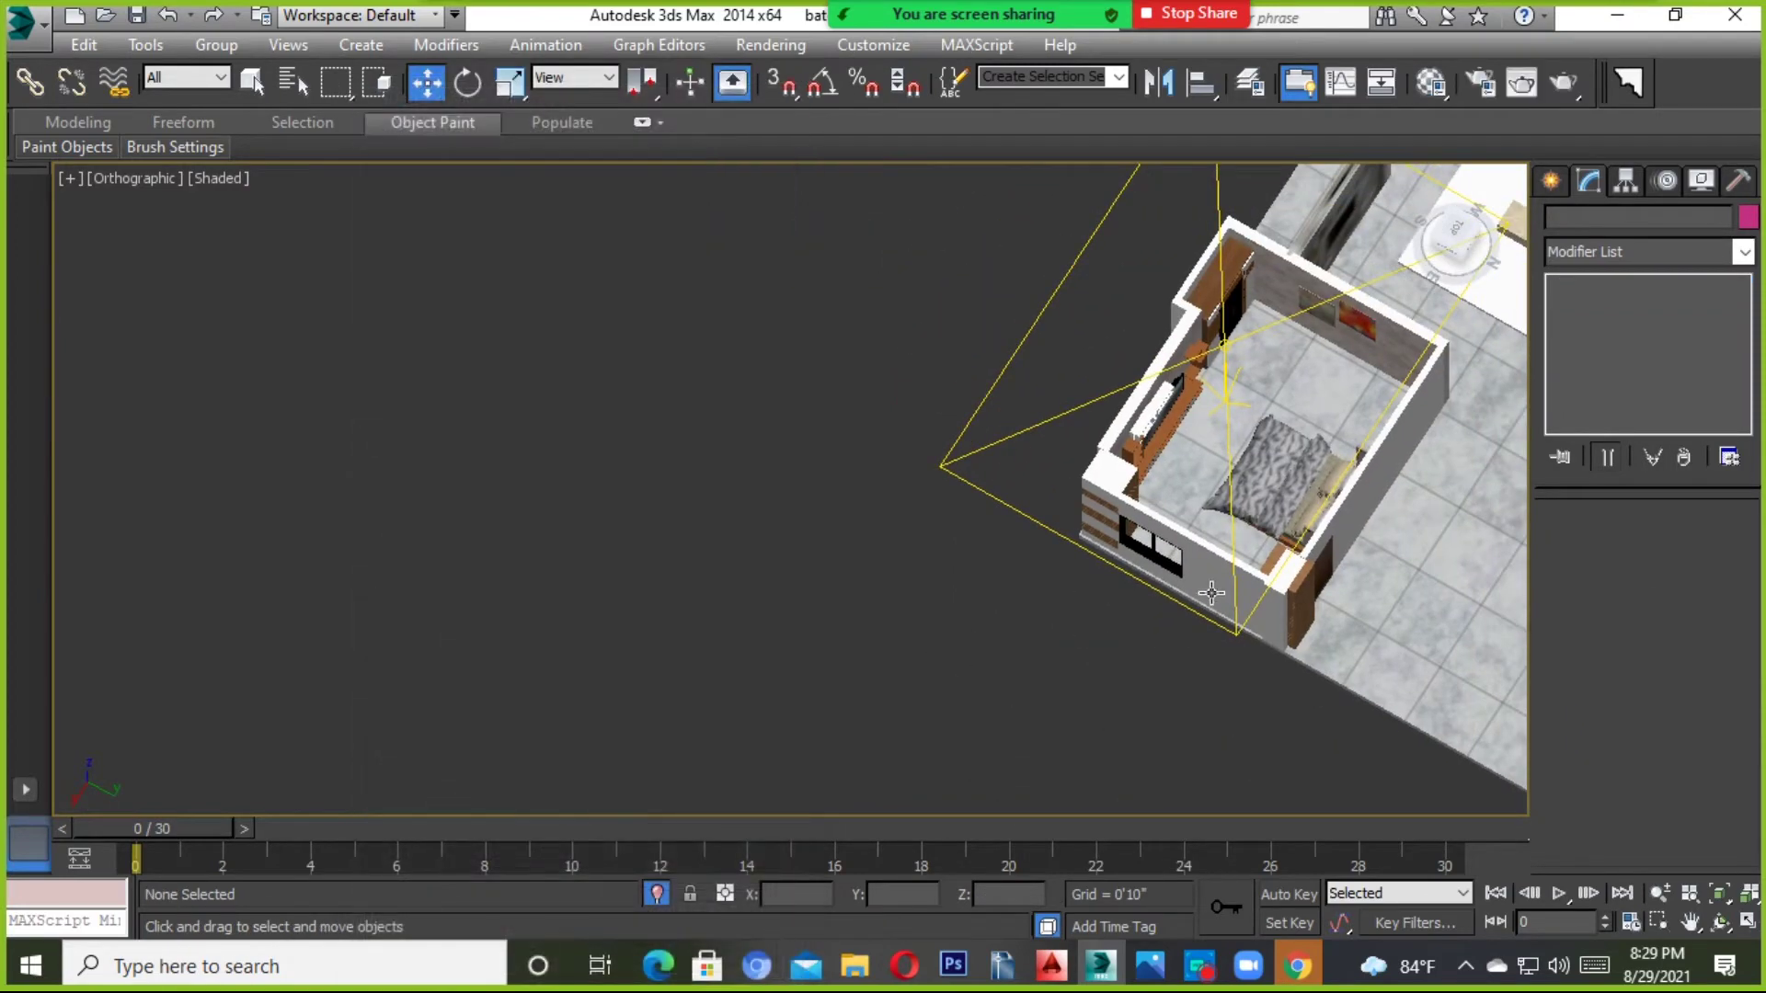
Draw a vertex-snapped box panel along the wall corner, rising to the wall's top.
{"action": "scroll", "coordinate": [1304, 619], "scroll_direction": "down", "scroll_amount": 2}
{"action": "scroll", "coordinate": [1064, 713], "scroll_direction": "up", "scroll_amount": 6}
{"action": "scroll", "coordinate": [807, 639], "scroll_direction": "up", "scroll_amount": 3}
{"action": "left_click", "coordinate": [807, 639]}
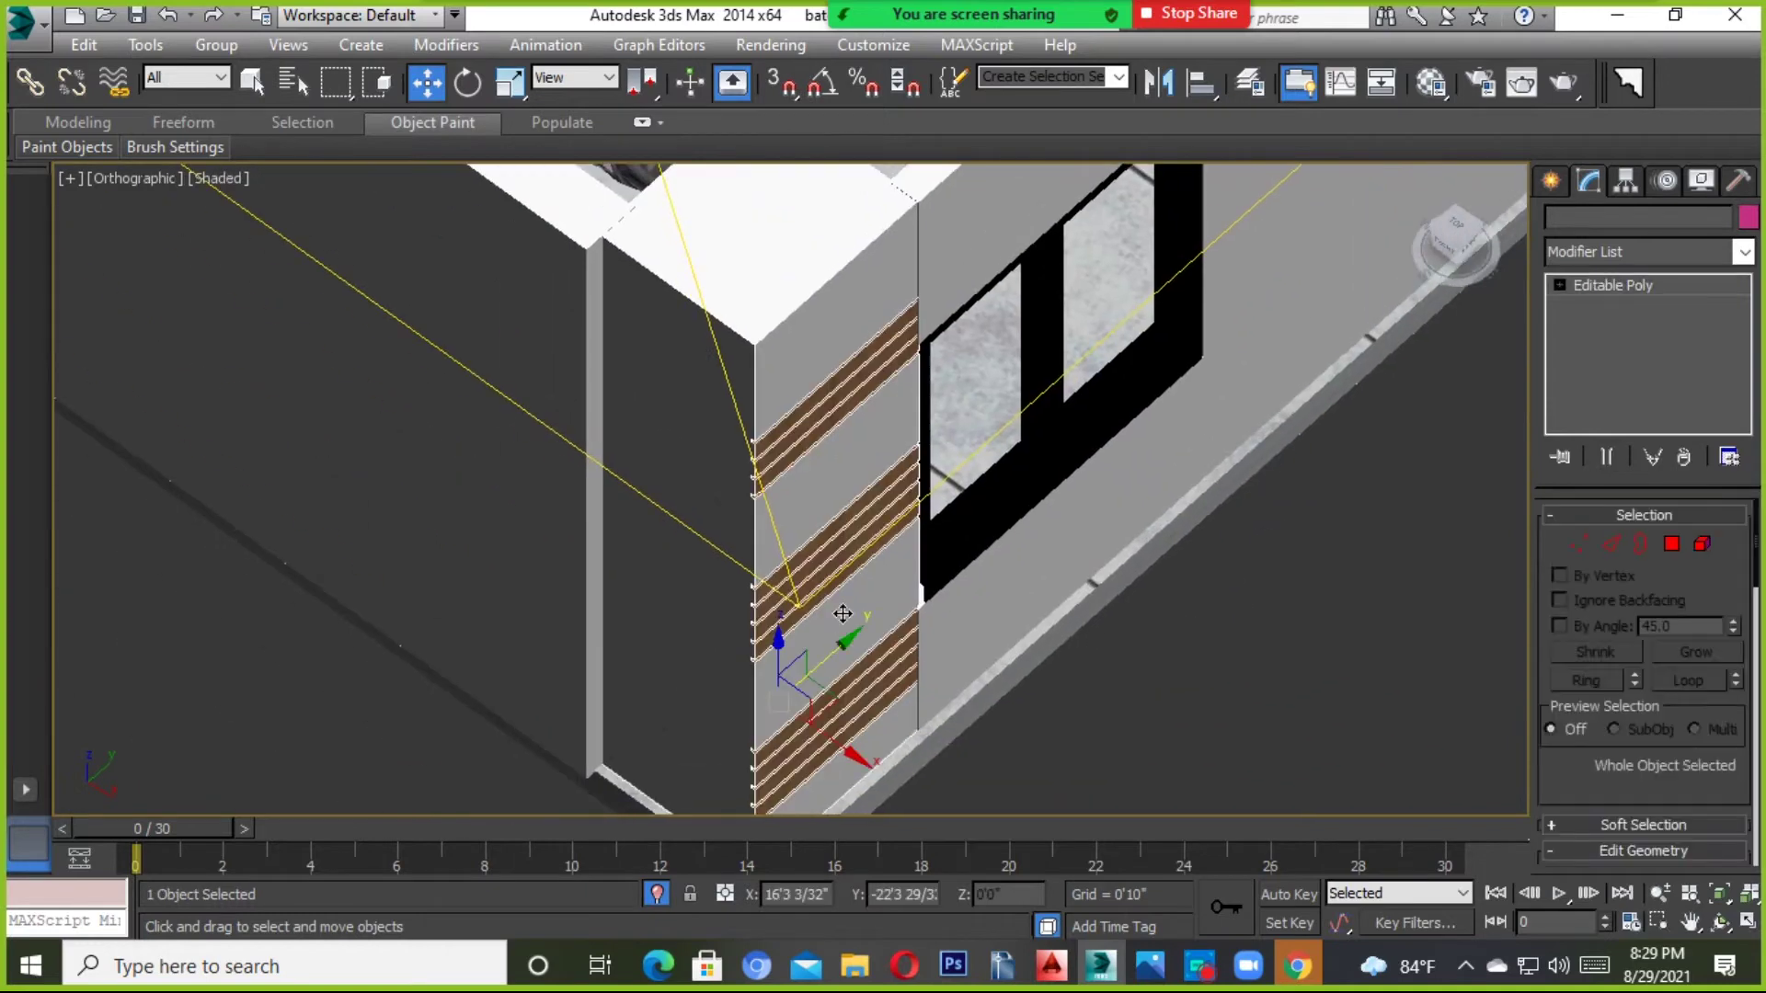
{"action": "scroll", "coordinate": [883, 641], "scroll_direction": "down", "scroll_amount": 3}
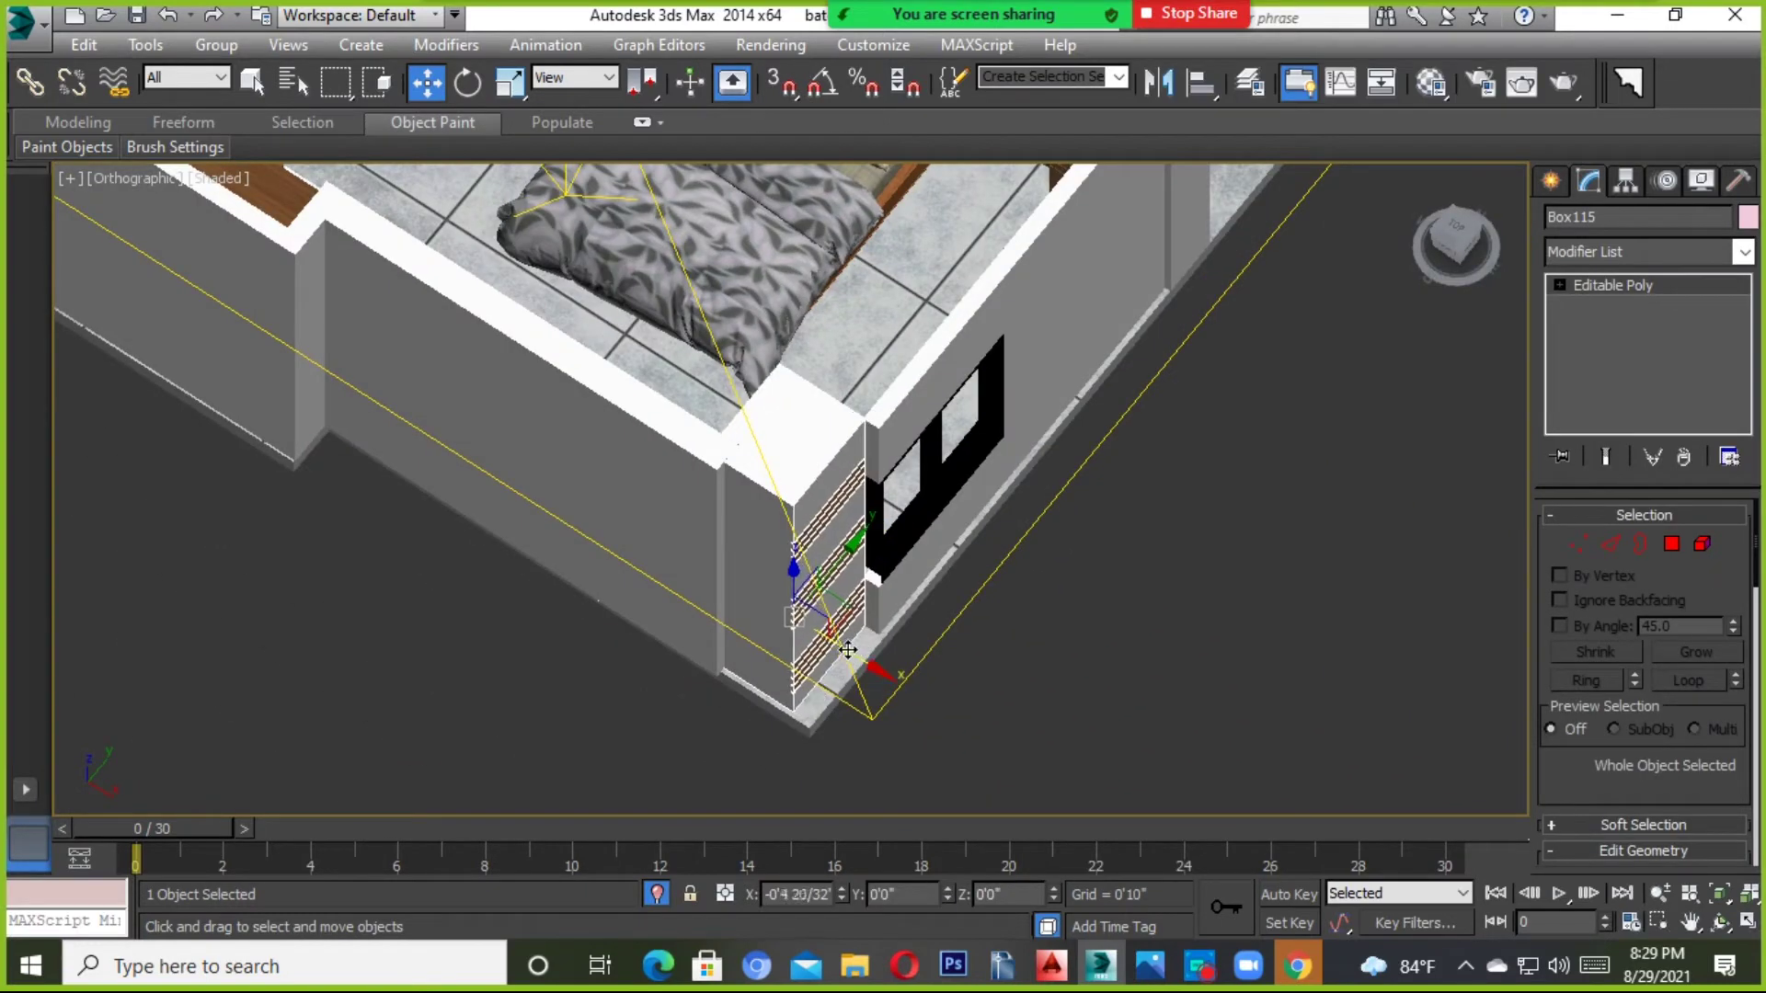
{"action": "left_click", "coordinate": [1553, 181]}
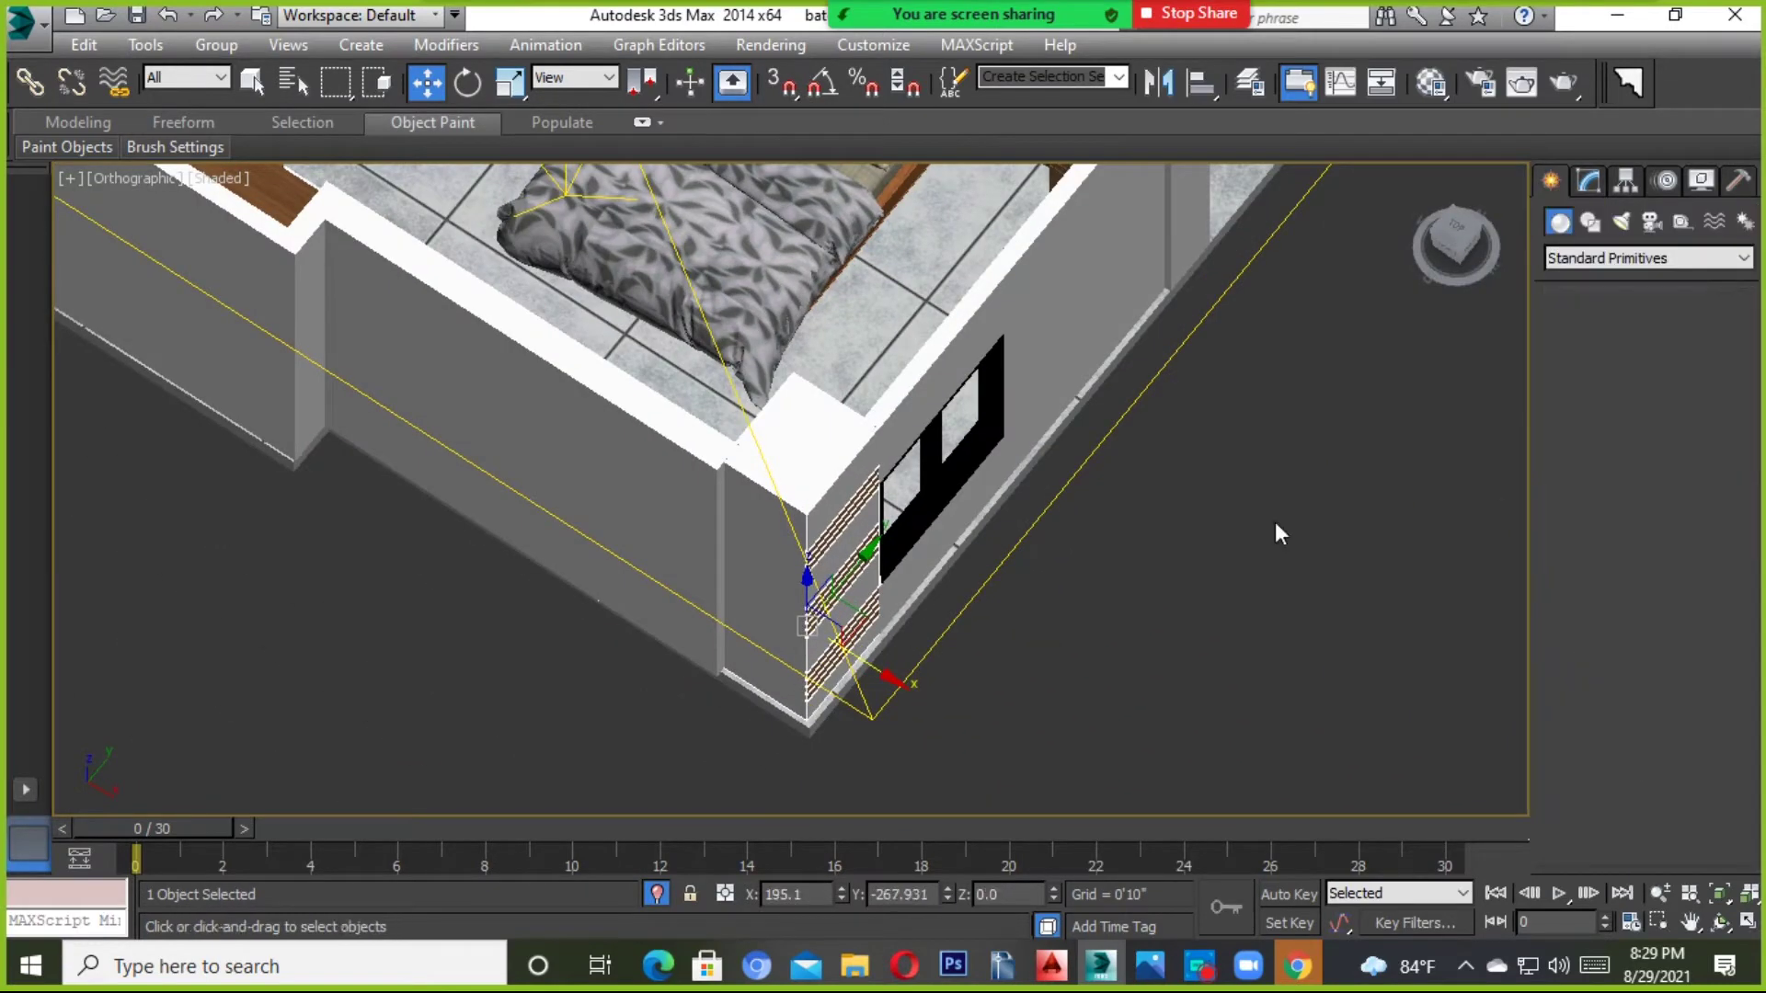
{"action": "left_click", "coordinate": [1584, 346]}
{"action": "scroll", "coordinate": [816, 714], "scroll_direction": "up", "scroll_amount": 3}
{"action": "scroll", "coordinate": [828, 699], "scroll_direction": "up", "scroll_amount": 2}
{"action": "key", "text": "s"}
{"action": "left_click_drag", "start_coordinate": [865, 654], "coordinate": [901, 584]}
{"action": "left_click", "coordinate": [870, 207]}
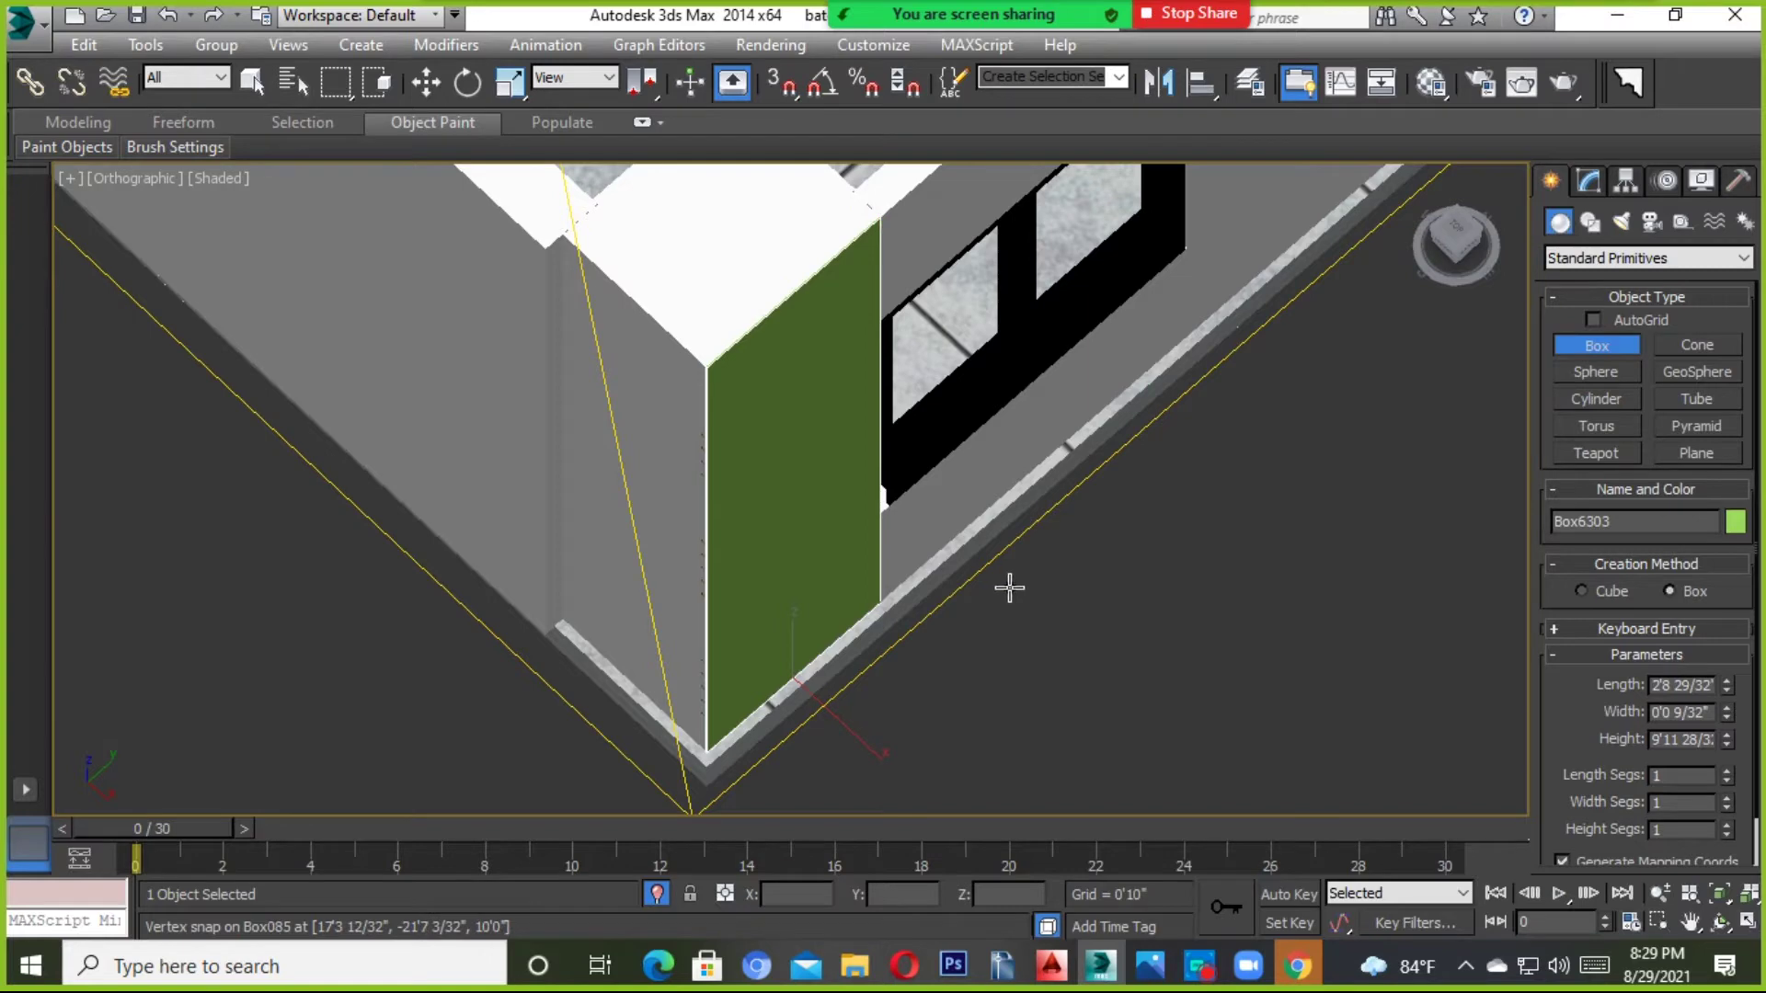
Give the new box panel the white 06 - Defaulter material.
{"action": "key", "text": "m"}
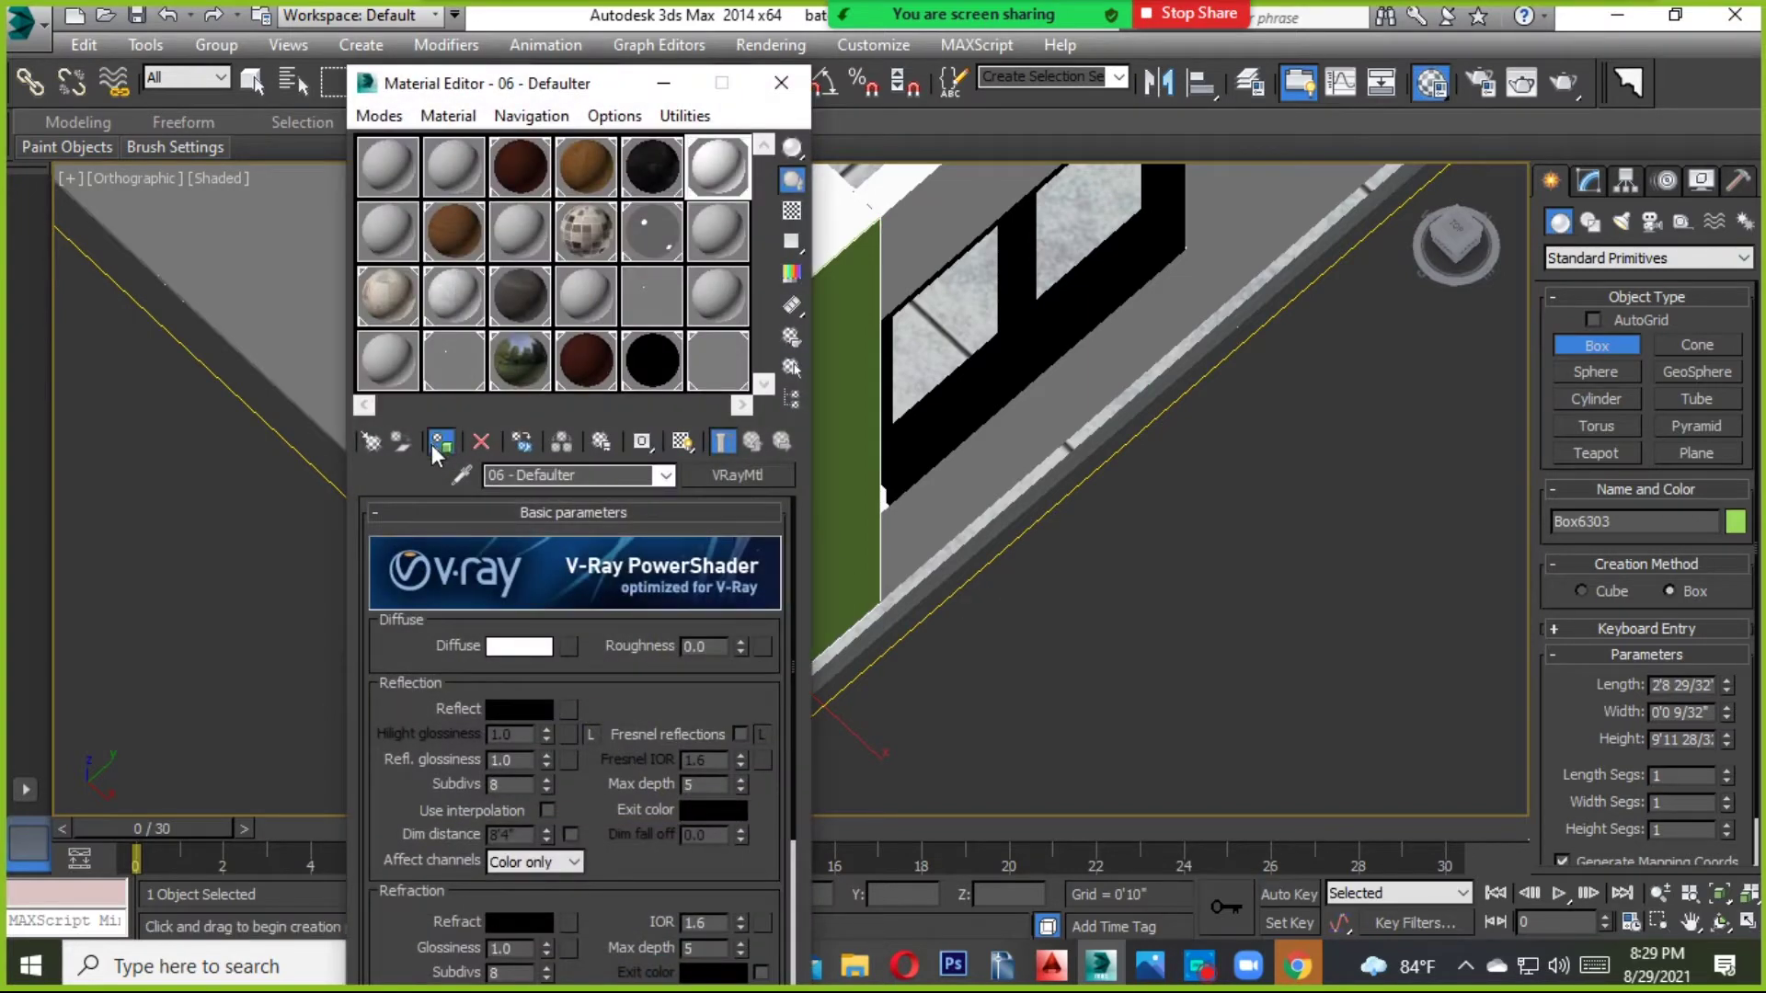
{"action": "left_click", "coordinate": [434, 449]}
{"action": "key", "text": "m"}
{"action": "scroll", "coordinate": [1030, 610], "scroll_direction": "down", "scroll_amount": 5}
{"action": "key", "text": "w"}
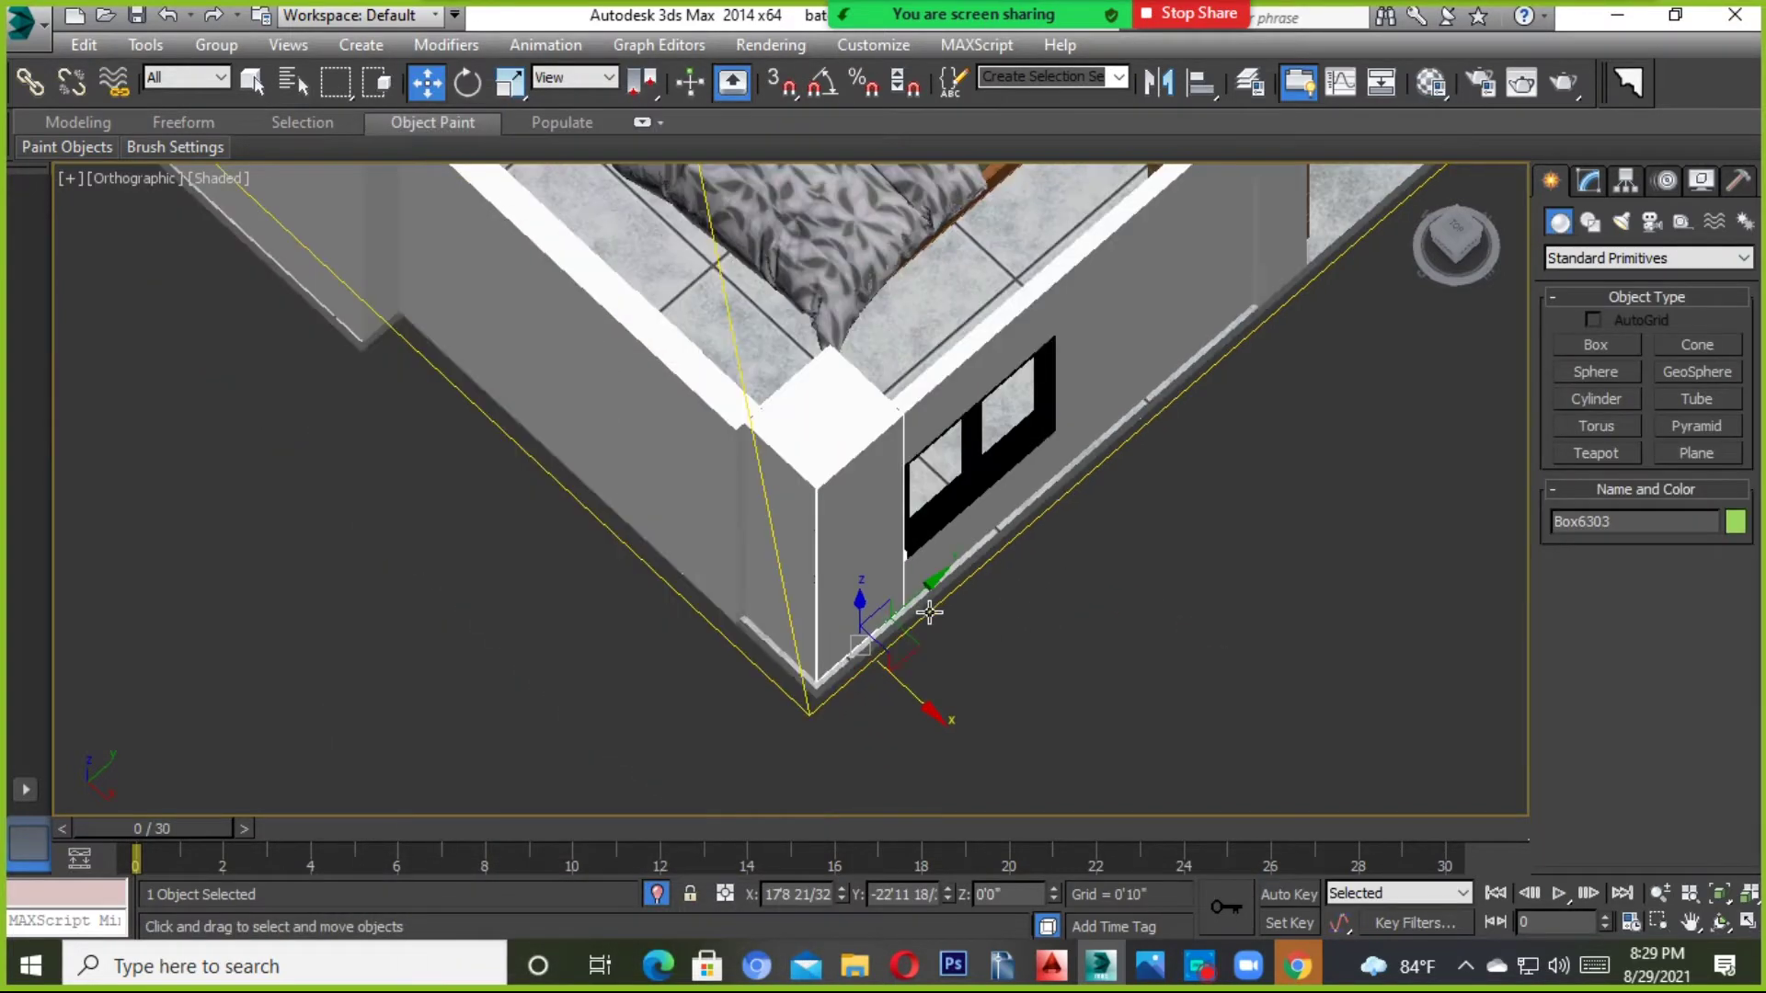
{"action": "scroll", "coordinate": [960, 619], "scroll_direction": "down", "scroll_amount": 2}
{"action": "scroll", "coordinate": [919, 634], "scroll_direction": "down", "scroll_amount": 4}
{"action": "scroll", "coordinate": [883, 662], "scroll_direction": "up", "scroll_amount": 2}
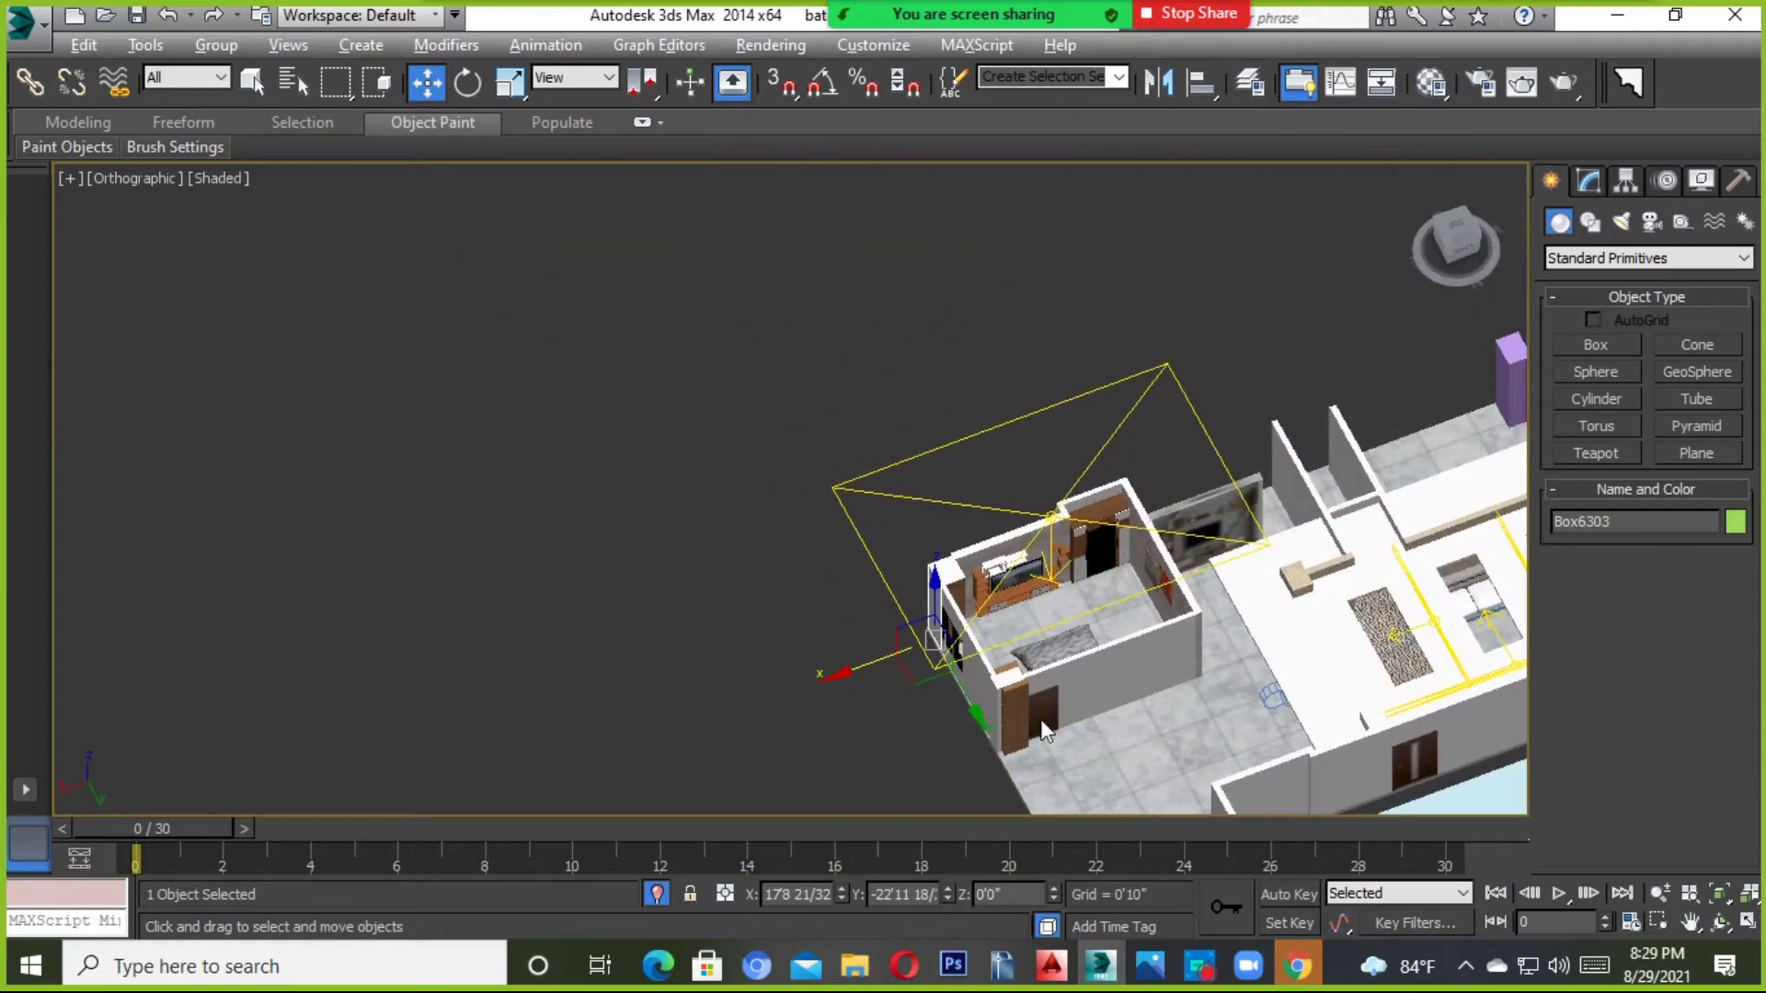
Shift-drag a copy of the panel over to the door frame's wall corner.
{"action": "scroll", "coordinate": [934, 593], "scroll_direction": "up", "scroll_amount": 3}
{"action": "scroll", "coordinate": [934, 589], "scroll_direction": "up", "scroll_amount": 3}
{"action": "left_click_drag", "start_coordinate": [1049, 556], "coordinate": [1323, 368], "text": "shift"}
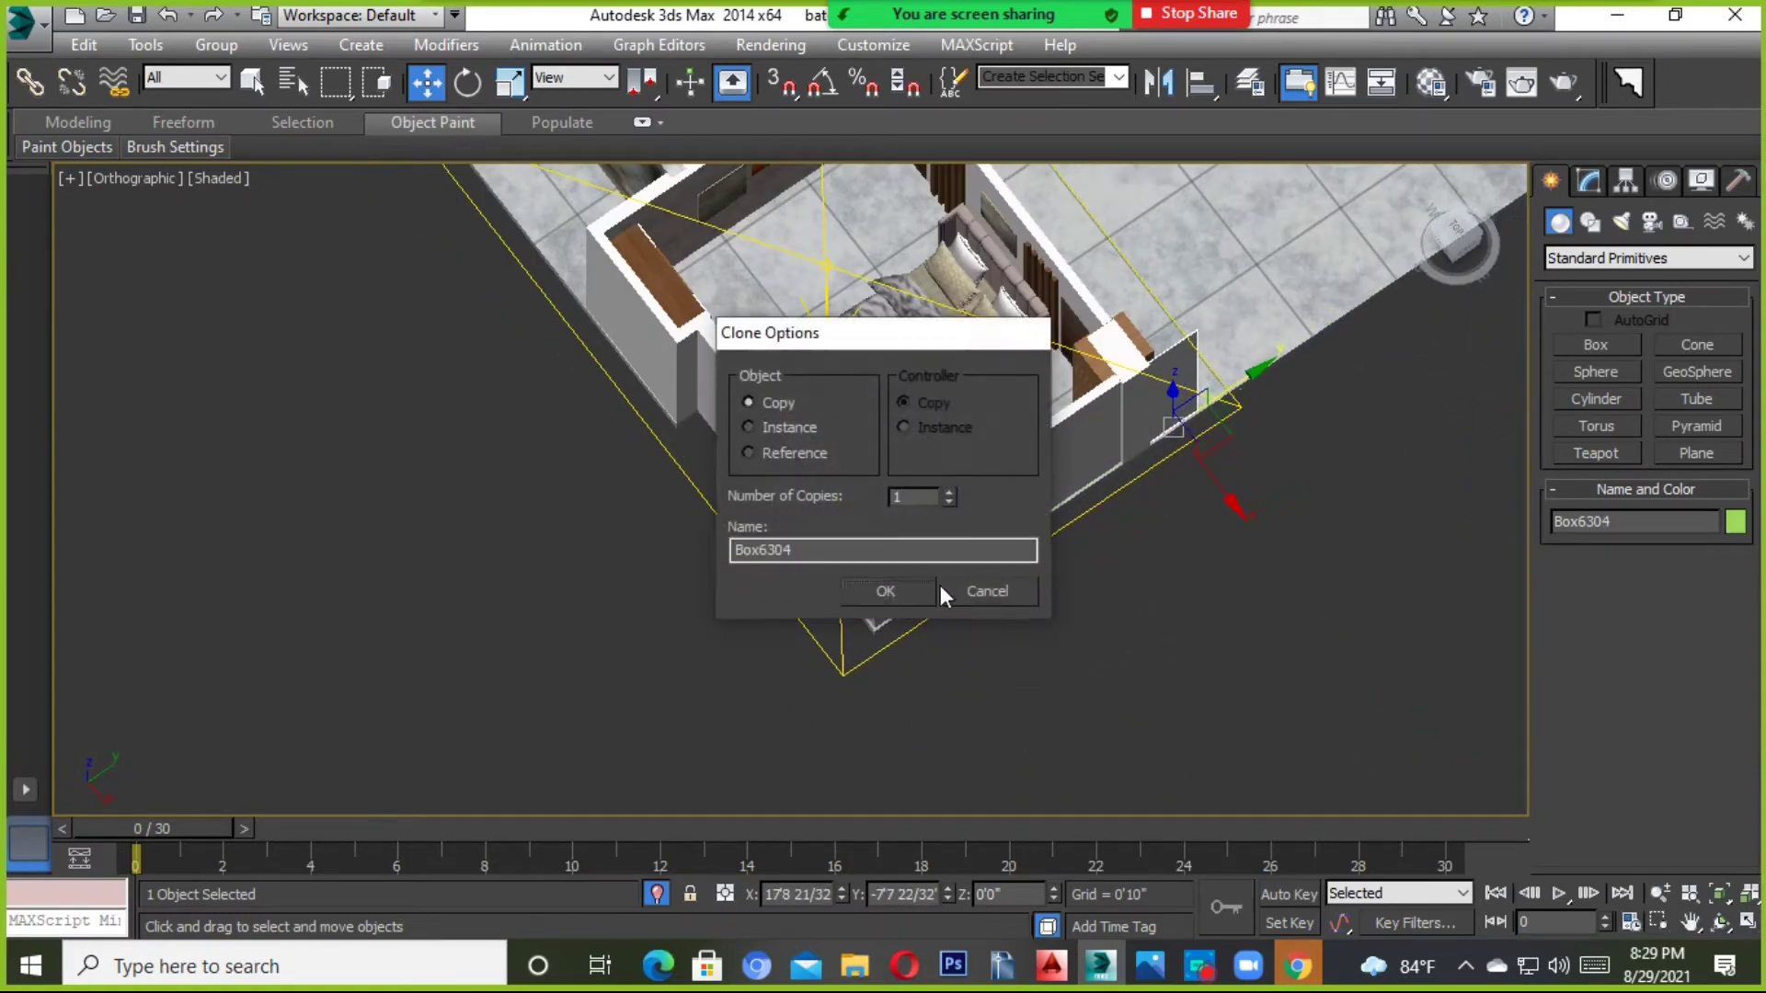
{"action": "left_click", "coordinate": [934, 589]}
{"action": "scroll", "coordinate": [1081, 482], "scroll_direction": "up", "scroll_amount": 3}
{"action": "scroll", "coordinate": [718, 667], "scroll_direction": "up", "scroll_amount": 3}
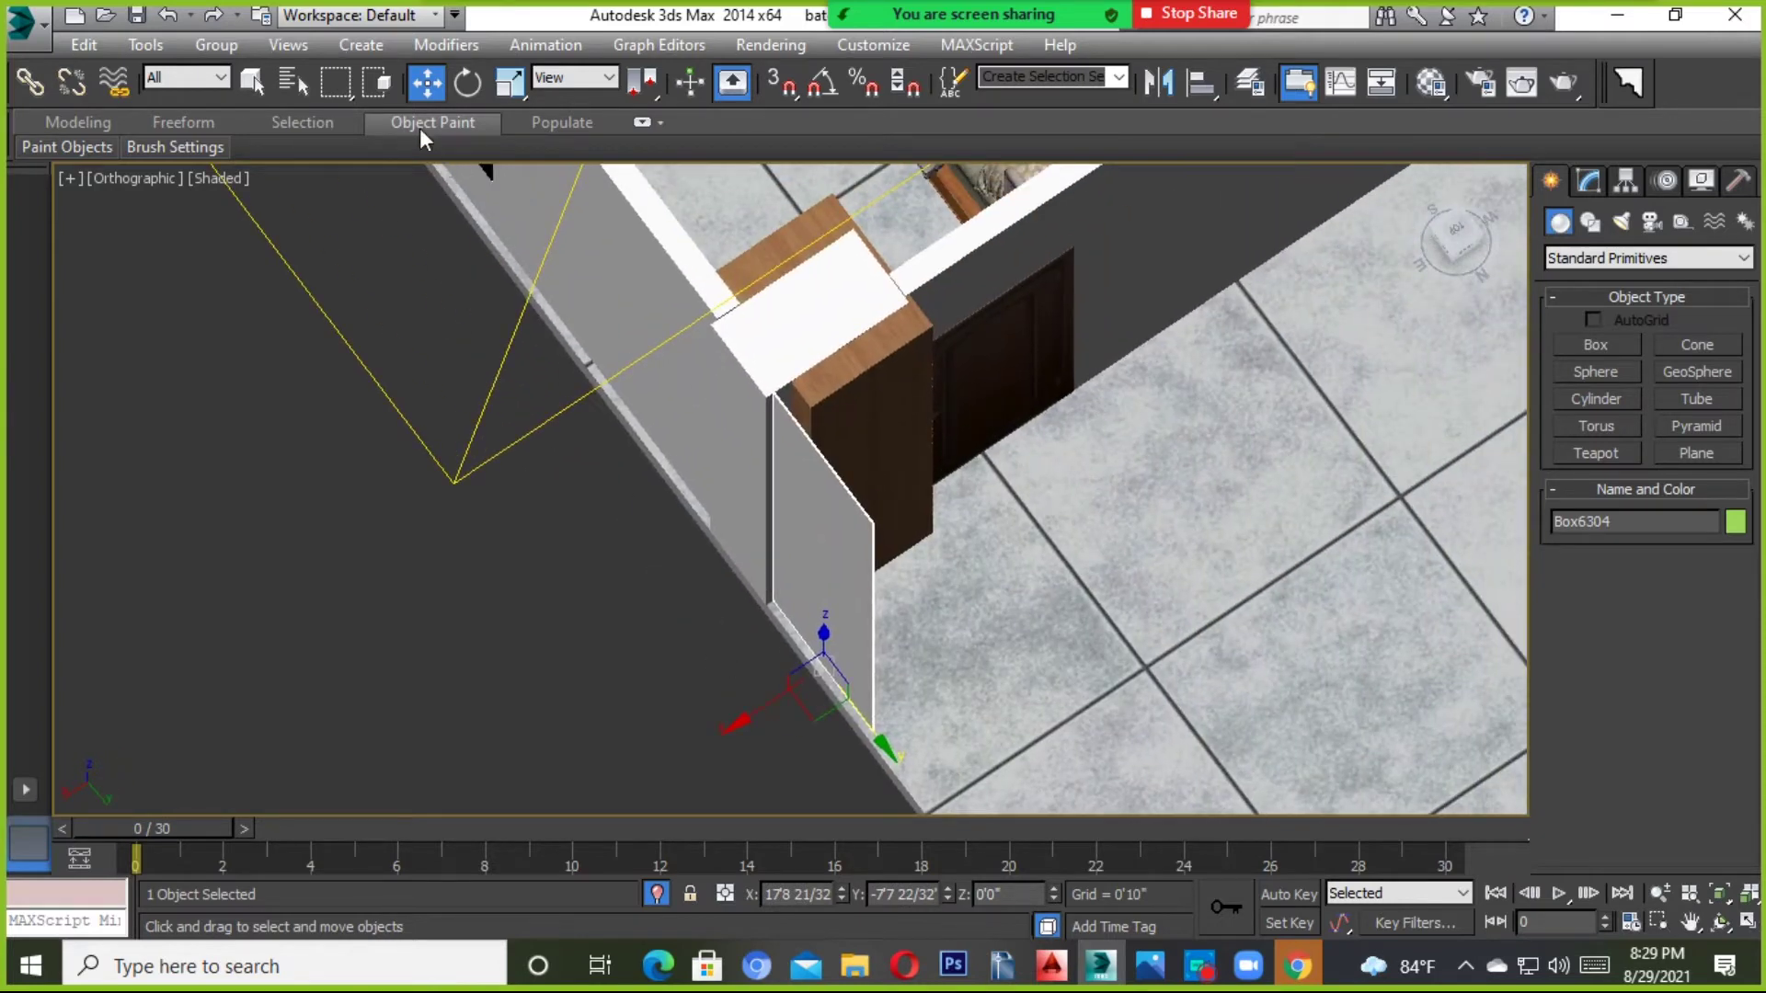
Rotate the copy 90 degrees about Z, then return to Move with snapping on.
{"action": "right_click", "coordinate": [467, 83]}
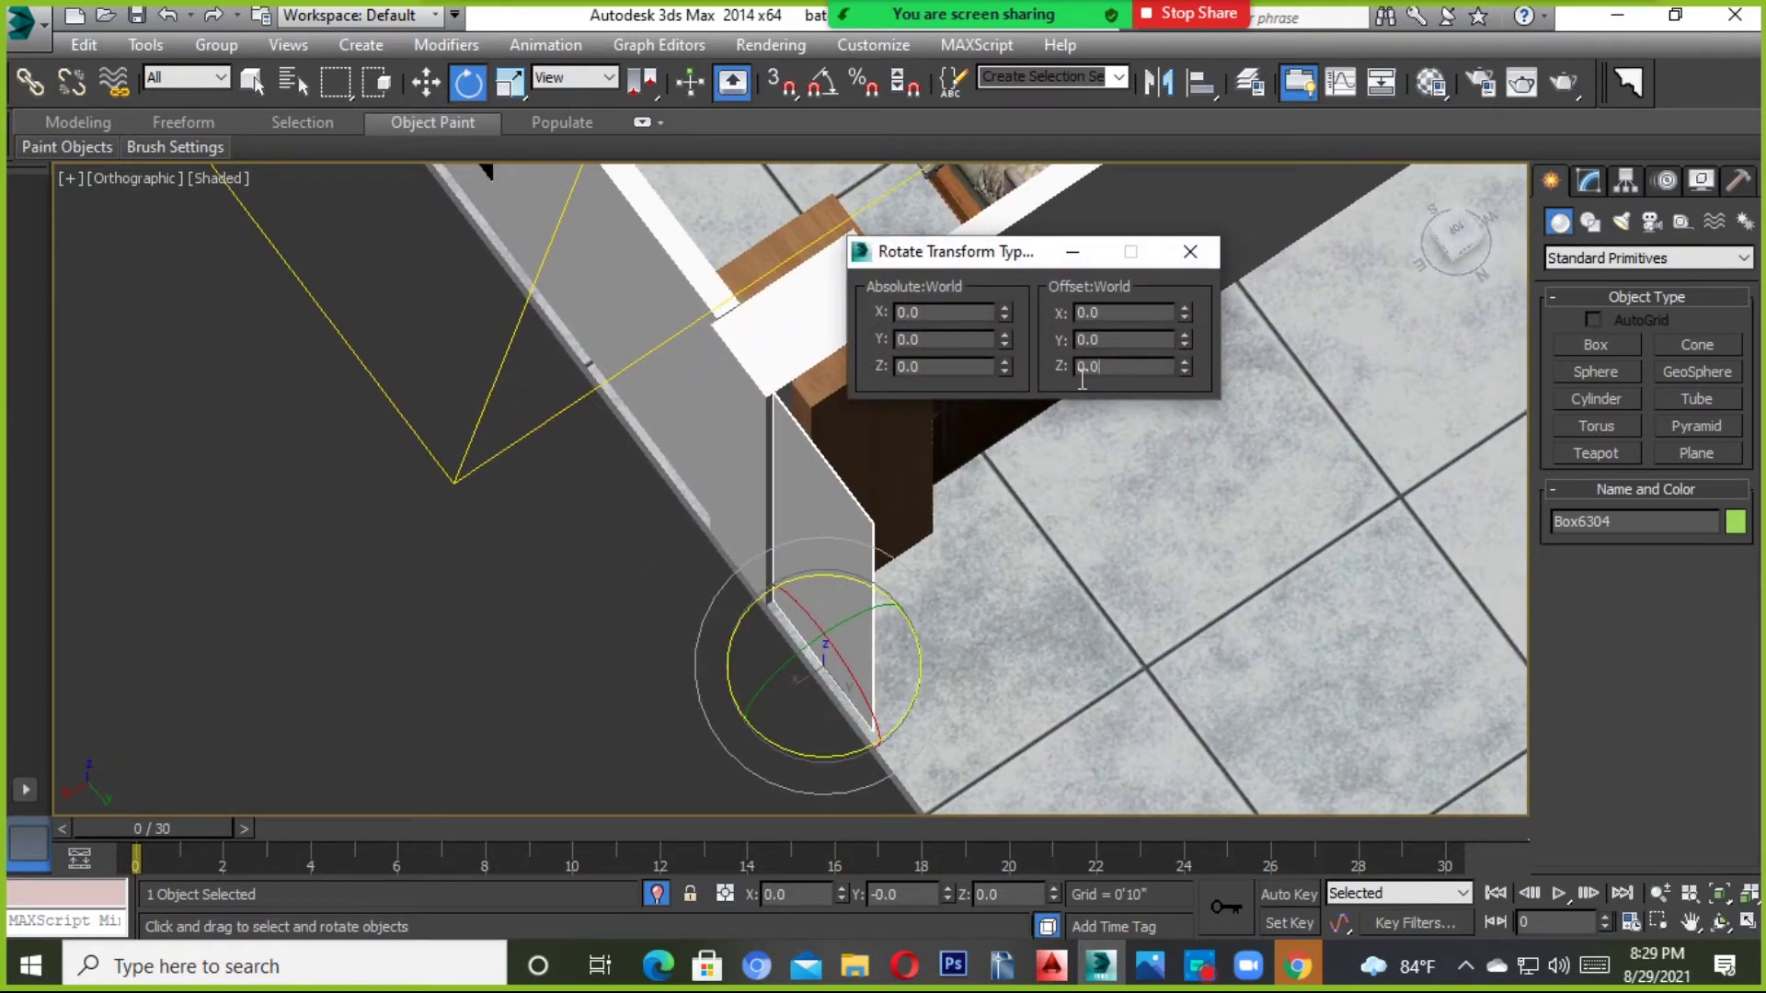
{"action": "key", "text": "Return"}
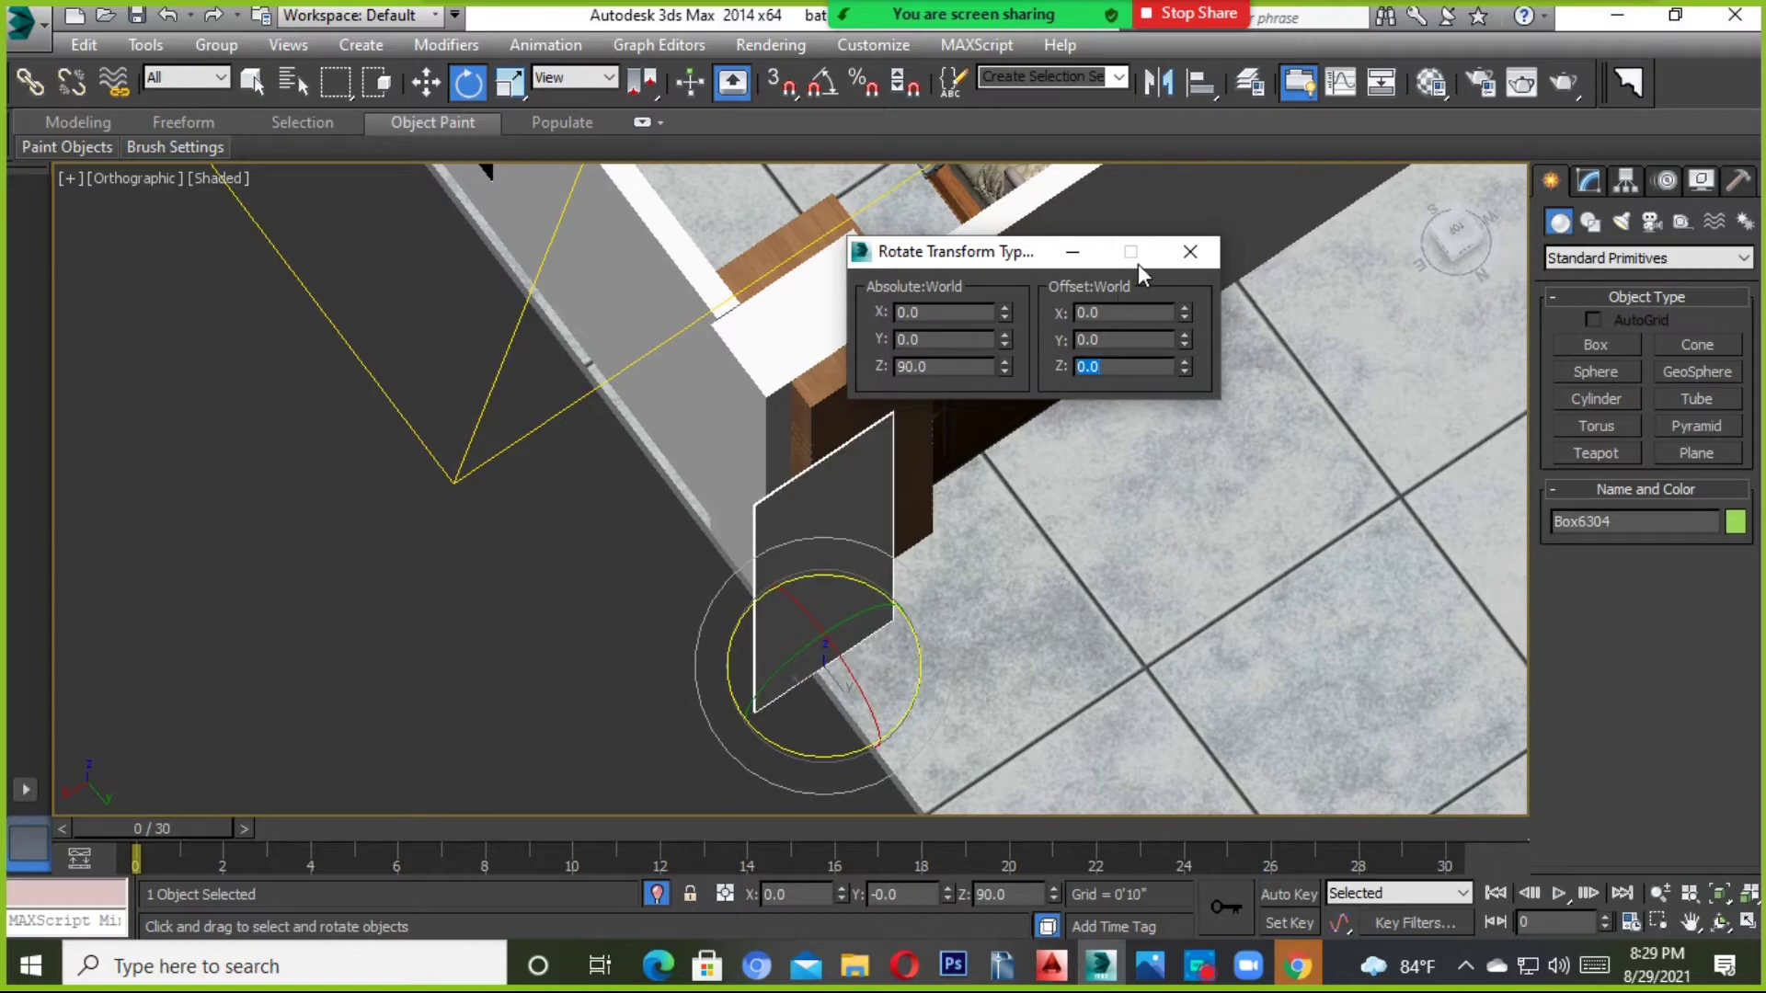
{"action": "left_click", "coordinate": [1166, 257]}
{"action": "middle_click_drag", "start_coordinate": [951, 322], "coordinate": [832, 433], "text": "alt"}
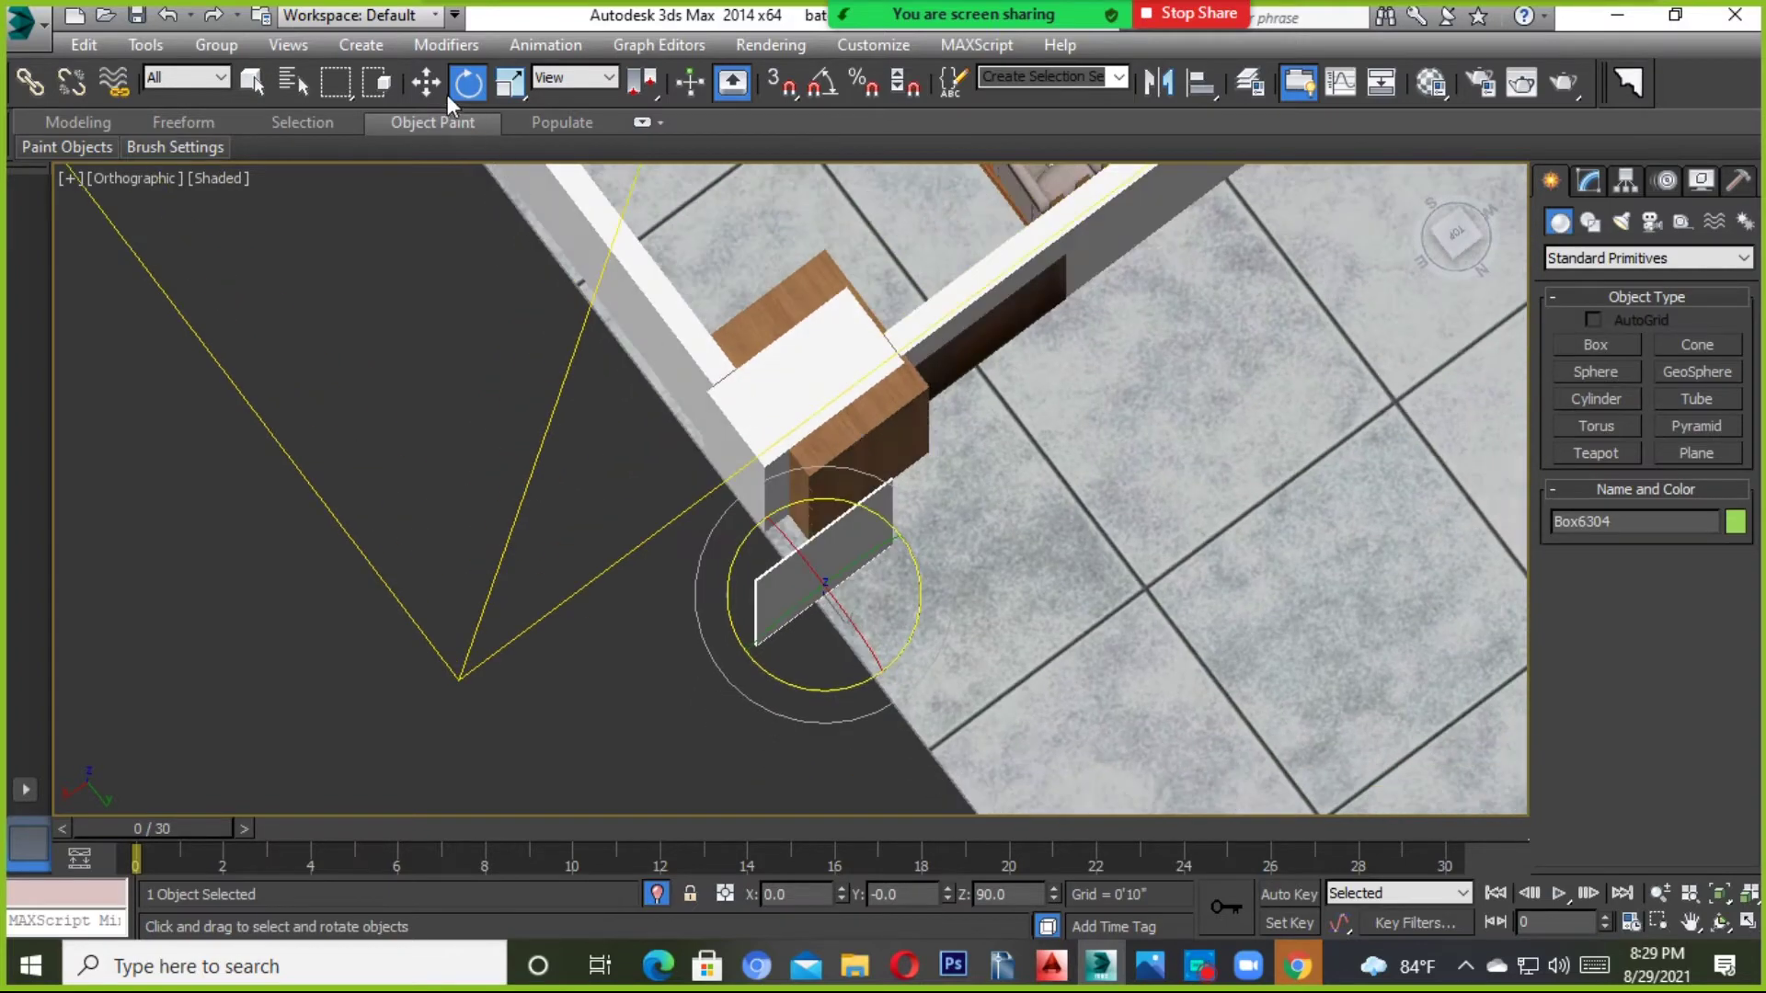
{"action": "left_click", "coordinate": [425, 83]}
{"action": "left_click", "coordinate": [780, 83]}
{"action": "scroll", "coordinate": [813, 607], "scroll_direction": "up", "scroll_amount": 3}
{"action": "scroll", "coordinate": [782, 563], "scroll_direction": "up", "scroll_amount": 4}
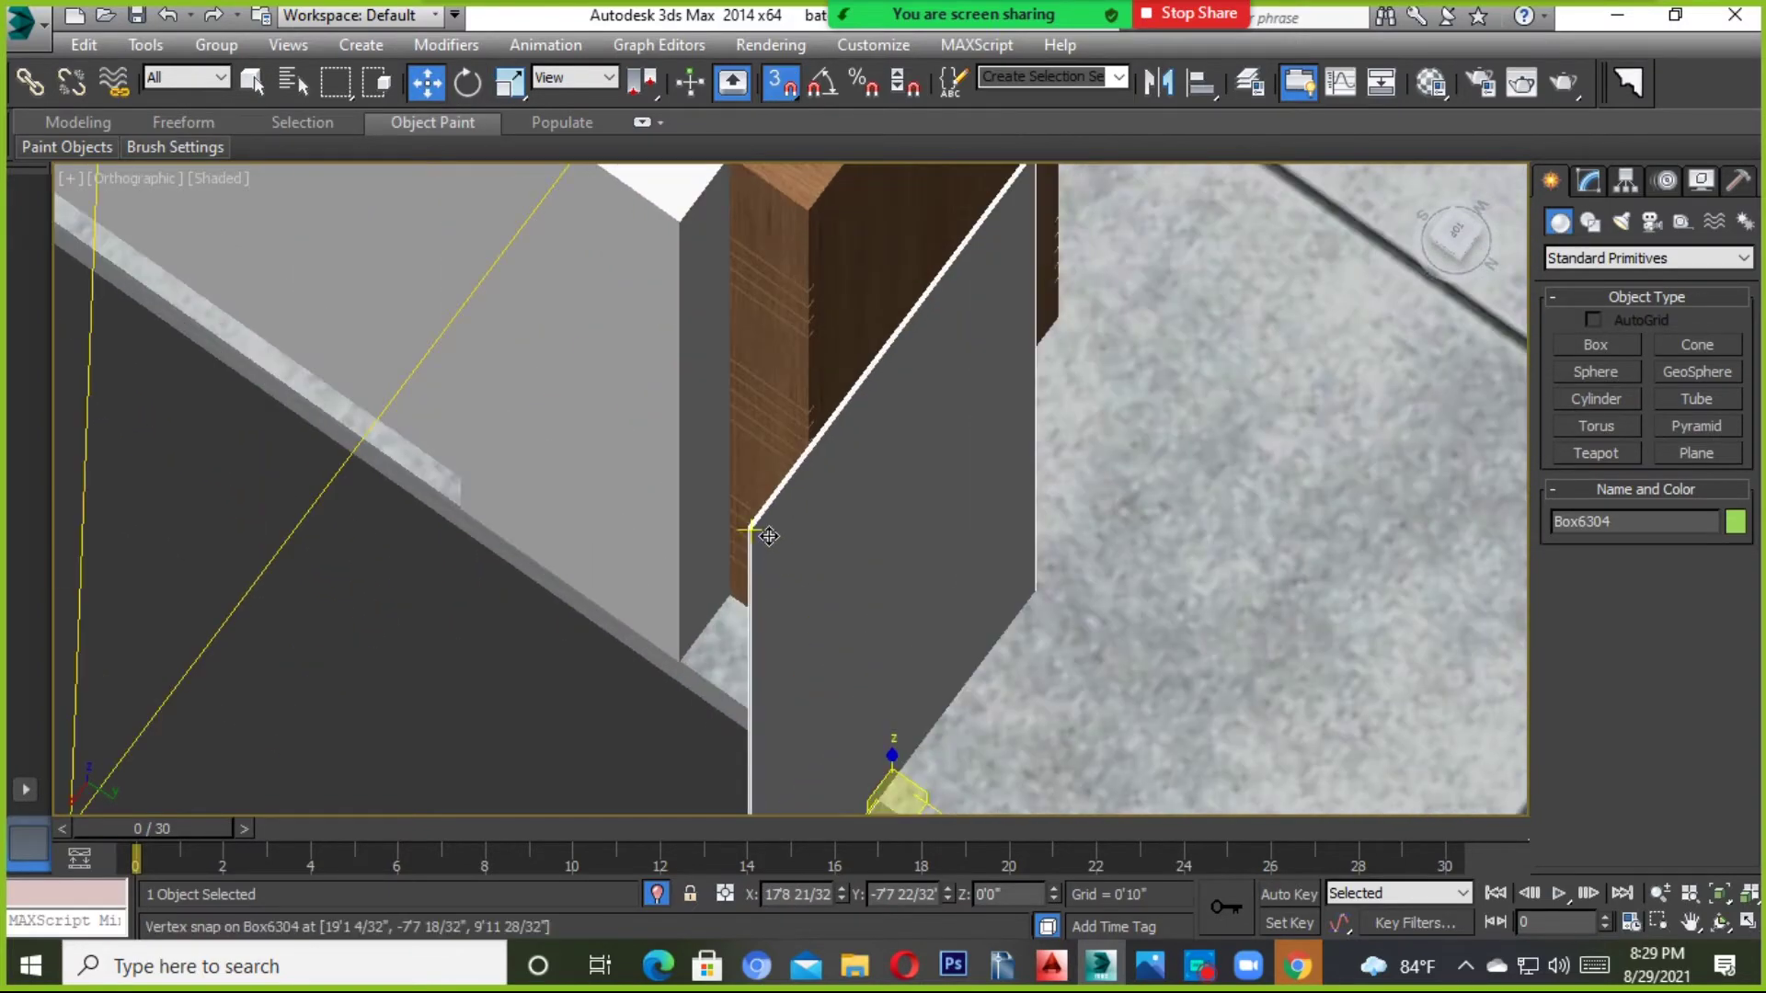
Snap the copied panel flush against the wall block's corner.
{"action": "left_click_drag", "start_coordinate": [768, 535], "coordinate": [952, 538]}
{"action": "key", "text": "s"}
{"action": "scroll", "coordinate": [957, 534], "scroll_direction": "down", "scroll_amount": 4}
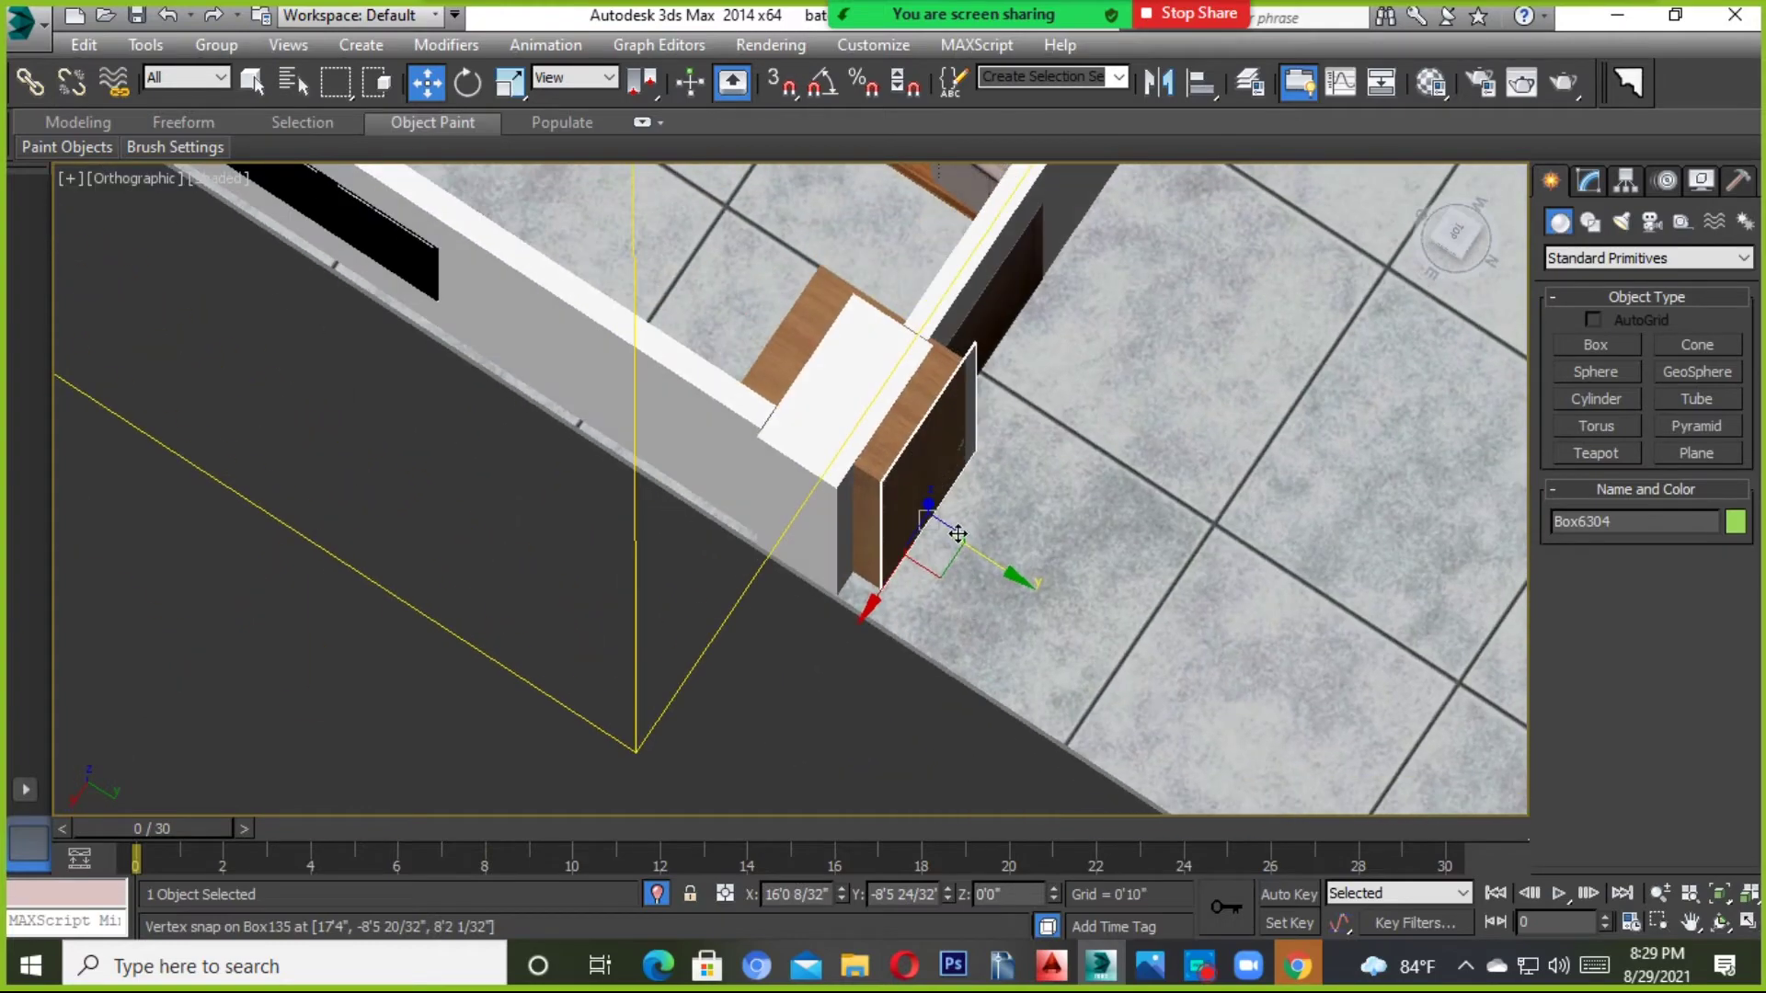
{"action": "scroll", "coordinate": [958, 533], "scroll_direction": "up", "scroll_amount": 3}
{"action": "key", "text": "s"}
{"action": "left_click_drag", "start_coordinate": [946, 546], "coordinate": [957, 543]}
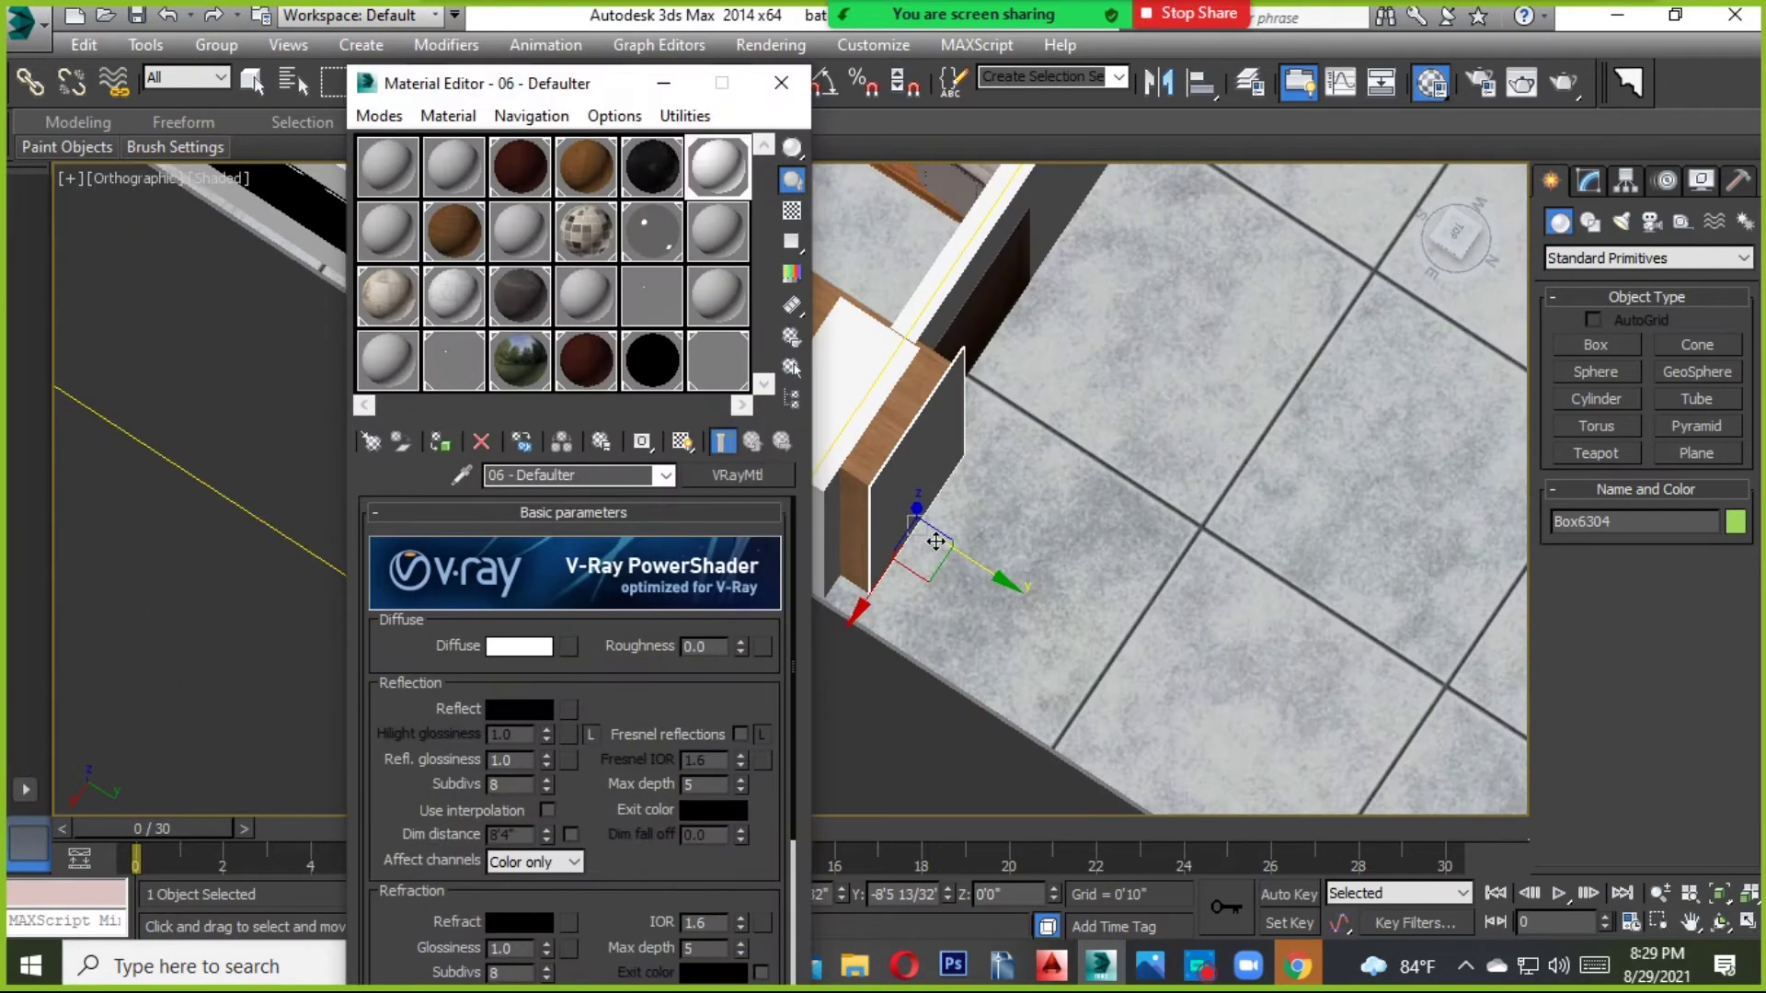
{"action": "scroll", "coordinate": [1048, 588], "scroll_direction": "up", "scroll_amount": 2}
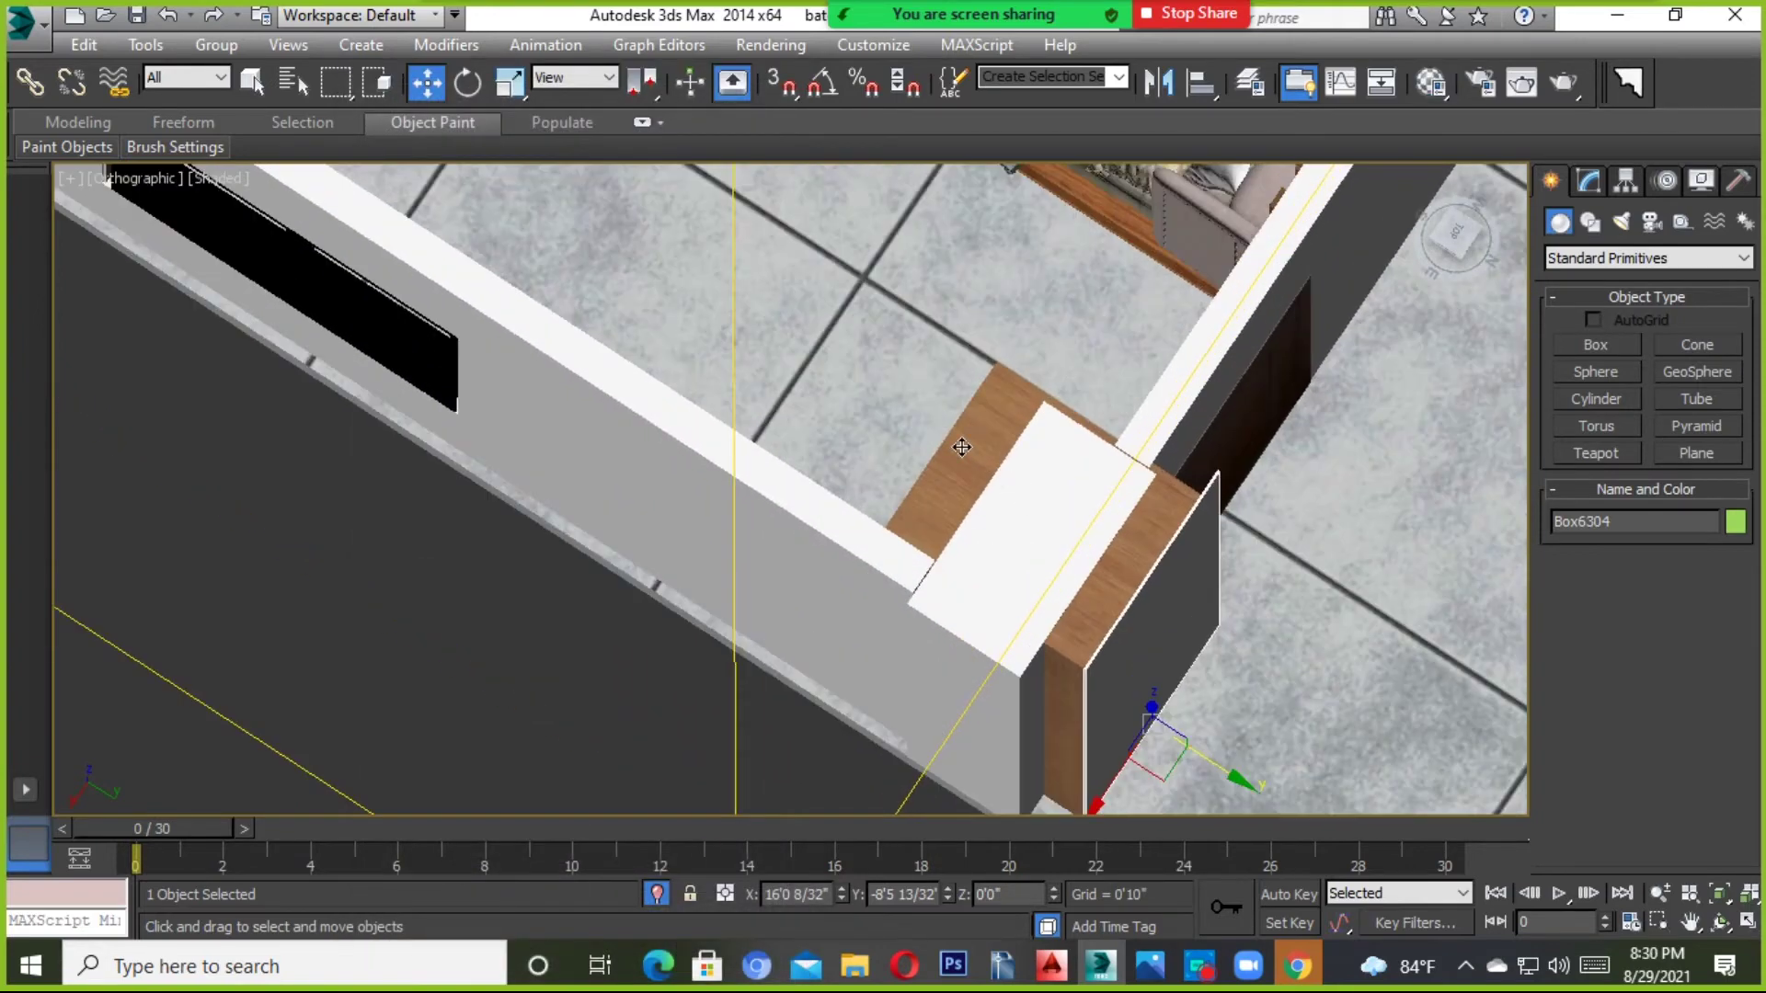
Convert Box135 to Editable Poly and give its top faces the 06 - Defaulter material.
{"action": "right_click", "coordinate": [941, 440]}
{"action": "left_click", "coordinate": [1335, 703]}
{"action": "key", "text": "4"}
{"action": "left_click", "coordinate": [973, 443]}
{"action": "key", "text": "m"}
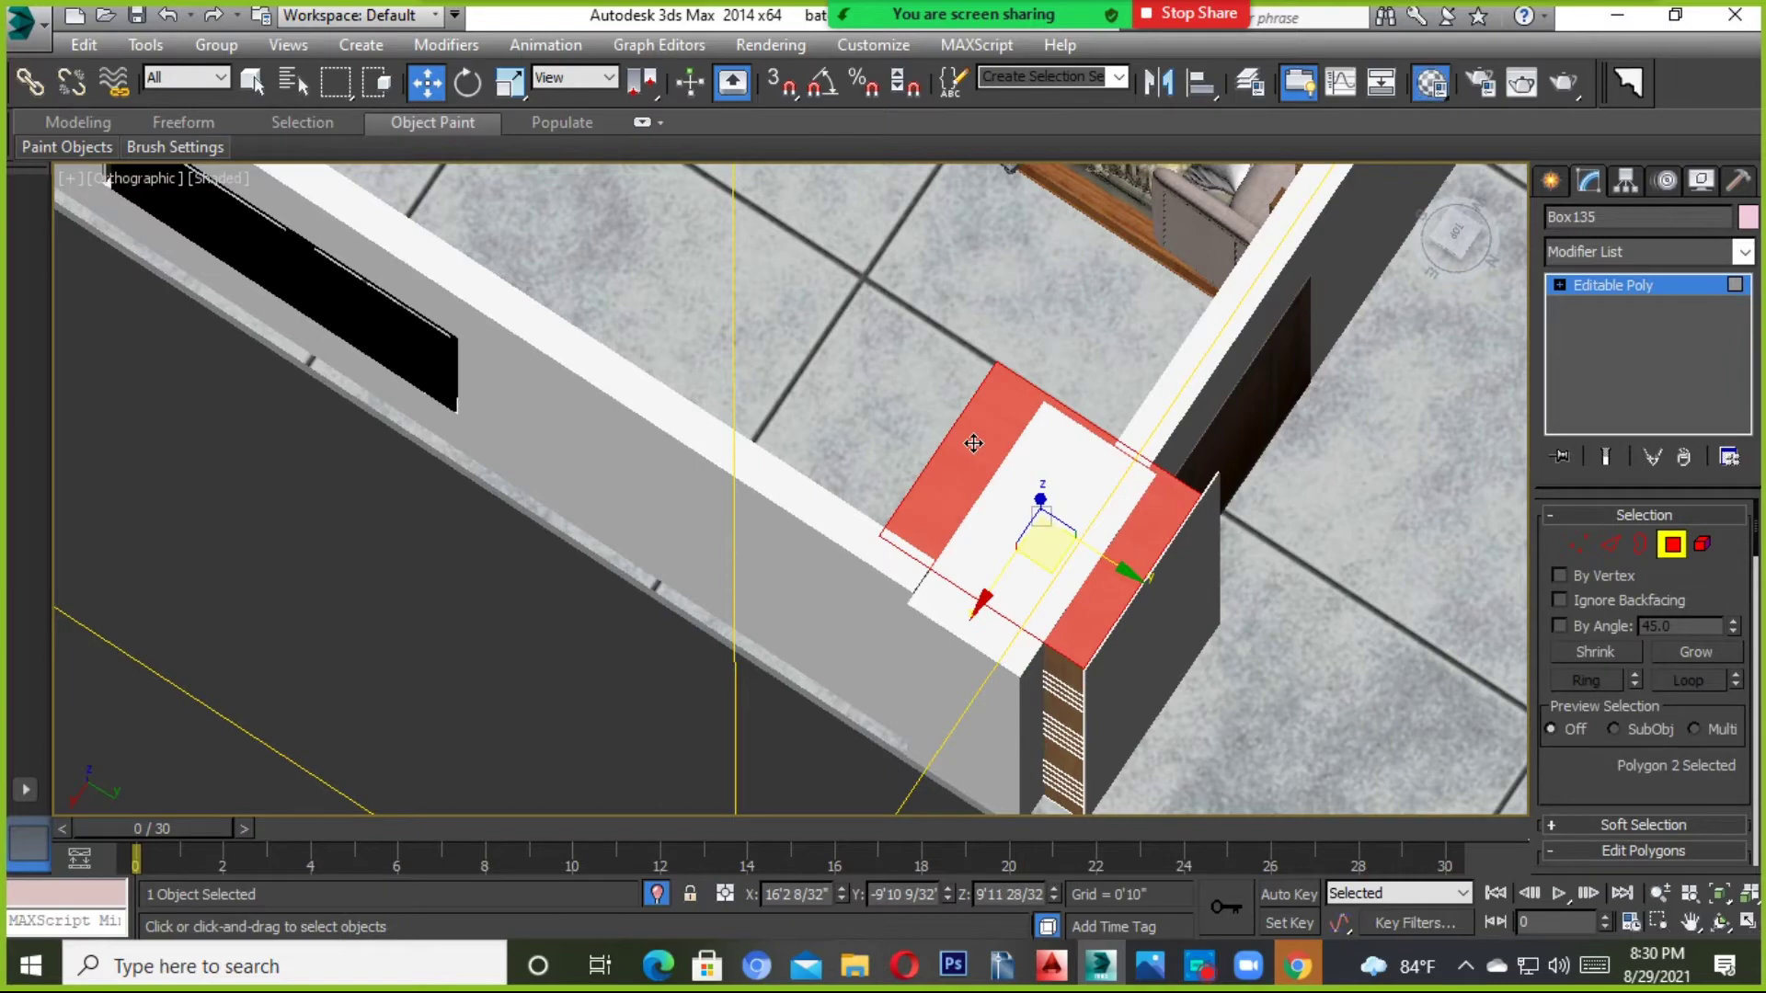
{"action": "left_click", "coordinate": [442, 443]}
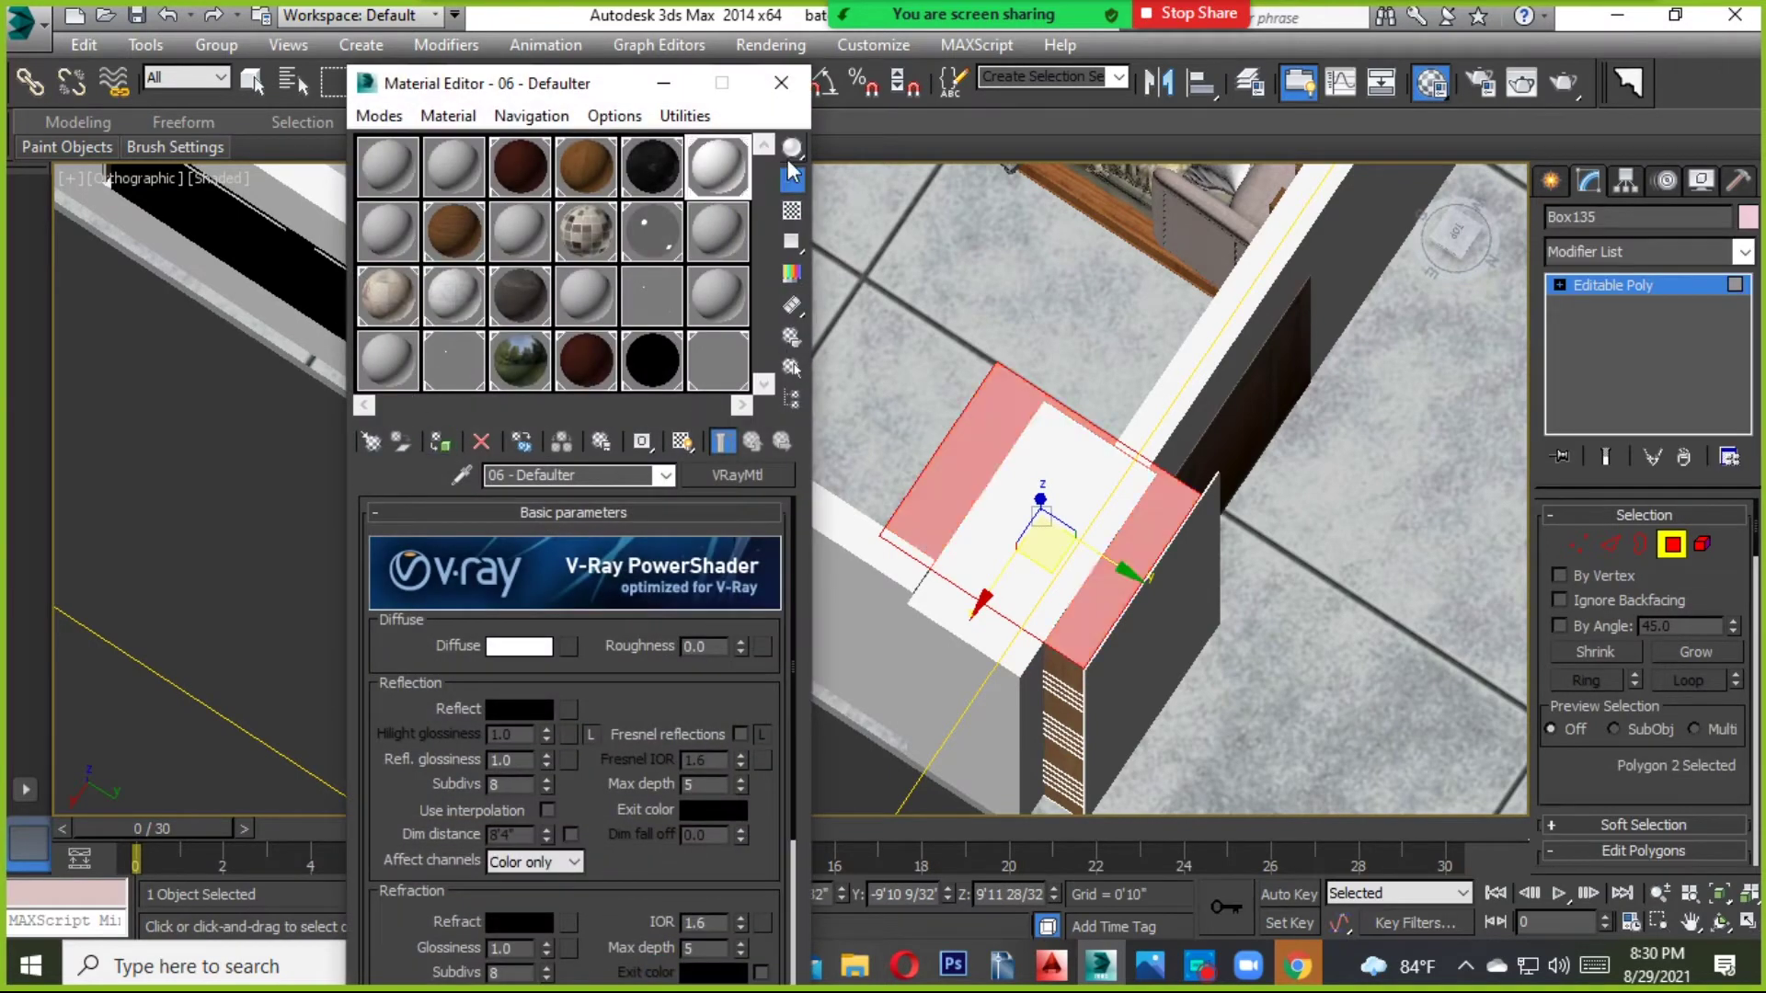
{"action": "left_click", "coordinate": [781, 82]}
{"action": "left_click", "coordinate": [1672, 544]}
{"action": "scroll", "coordinate": [1059, 641], "scroll_direction": "down", "scroll_amount": 4}
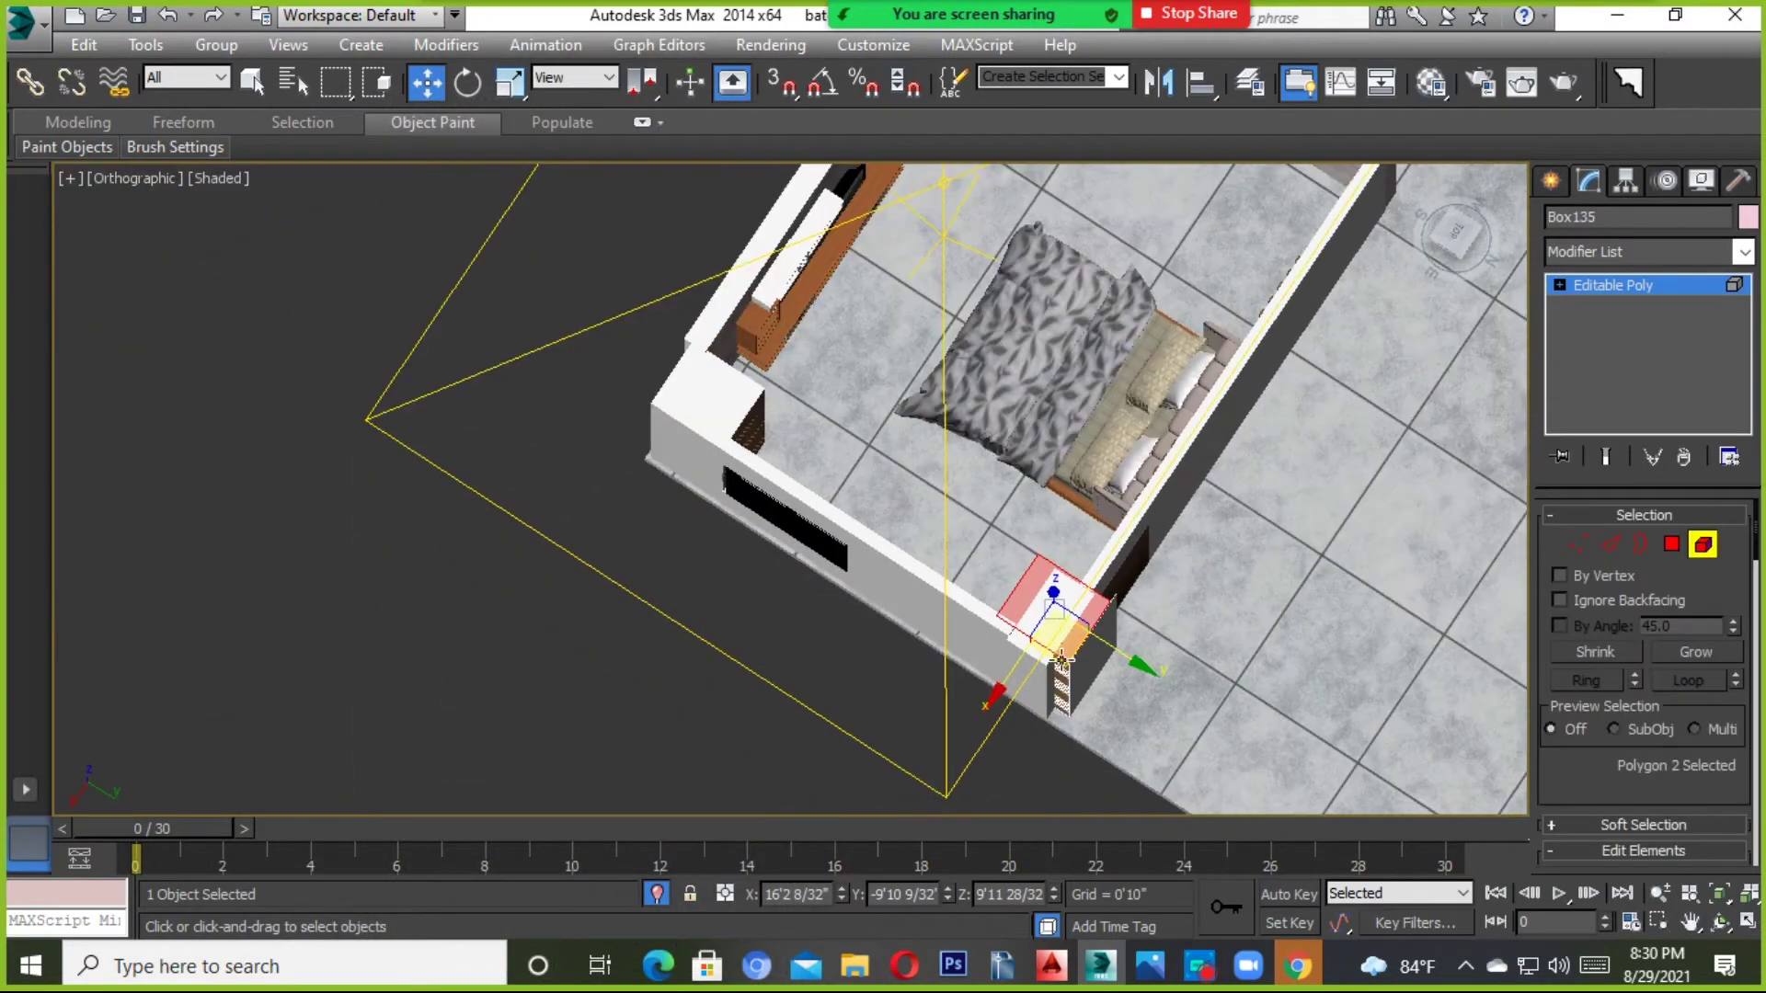
{"action": "left_click", "coordinate": [1704, 545]}
{"action": "left_click", "coordinate": [512, 788]}
{"action": "scroll", "coordinate": [949, 518], "scroll_direction": "down", "scroll_amount": 3}
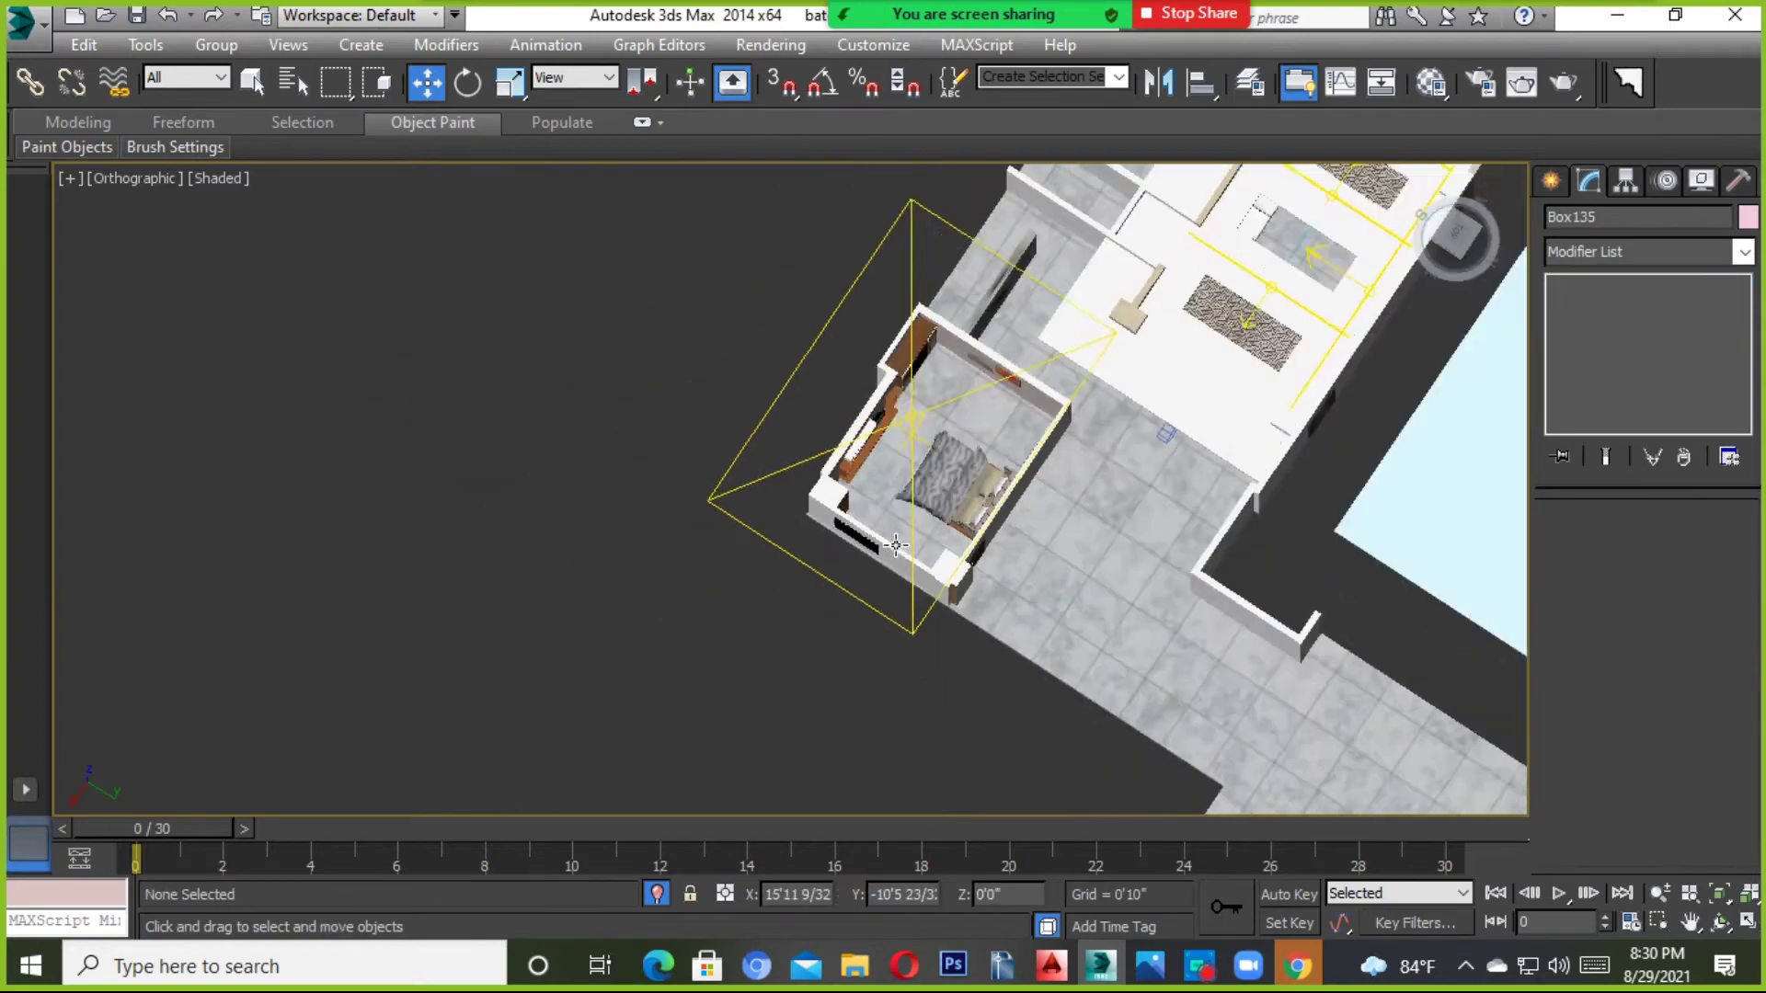
Orbit and zoom the scene to inspect the bedroom from the opposite side.
{"action": "scroll", "coordinate": [949, 518], "scroll_direction": "down", "scroll_amount": 3}
{"action": "scroll", "coordinate": [949, 517], "scroll_direction": "up", "scroll_amount": 6}
{"action": "middle_click_drag", "start_coordinate": [949, 518], "coordinate": [1192, 547], "text": "alt"}
{"action": "scroll", "coordinate": [1012, 515], "scroll_direction": "down", "scroll_amount": 4}
{"action": "scroll", "coordinate": [1087, 469], "scroll_direction": "up", "scroll_amount": 4}
{"action": "mouse_move", "coordinate": [1087, 469]}
{"action": "middle_mouse_down", "text": "alt"}
{"action": "mouse_move", "coordinate": [1291, 546]}
{"action": "mouse_move", "coordinate": [1042, 588]}
{"action": "middle_mouse_up", "text": "alt"}
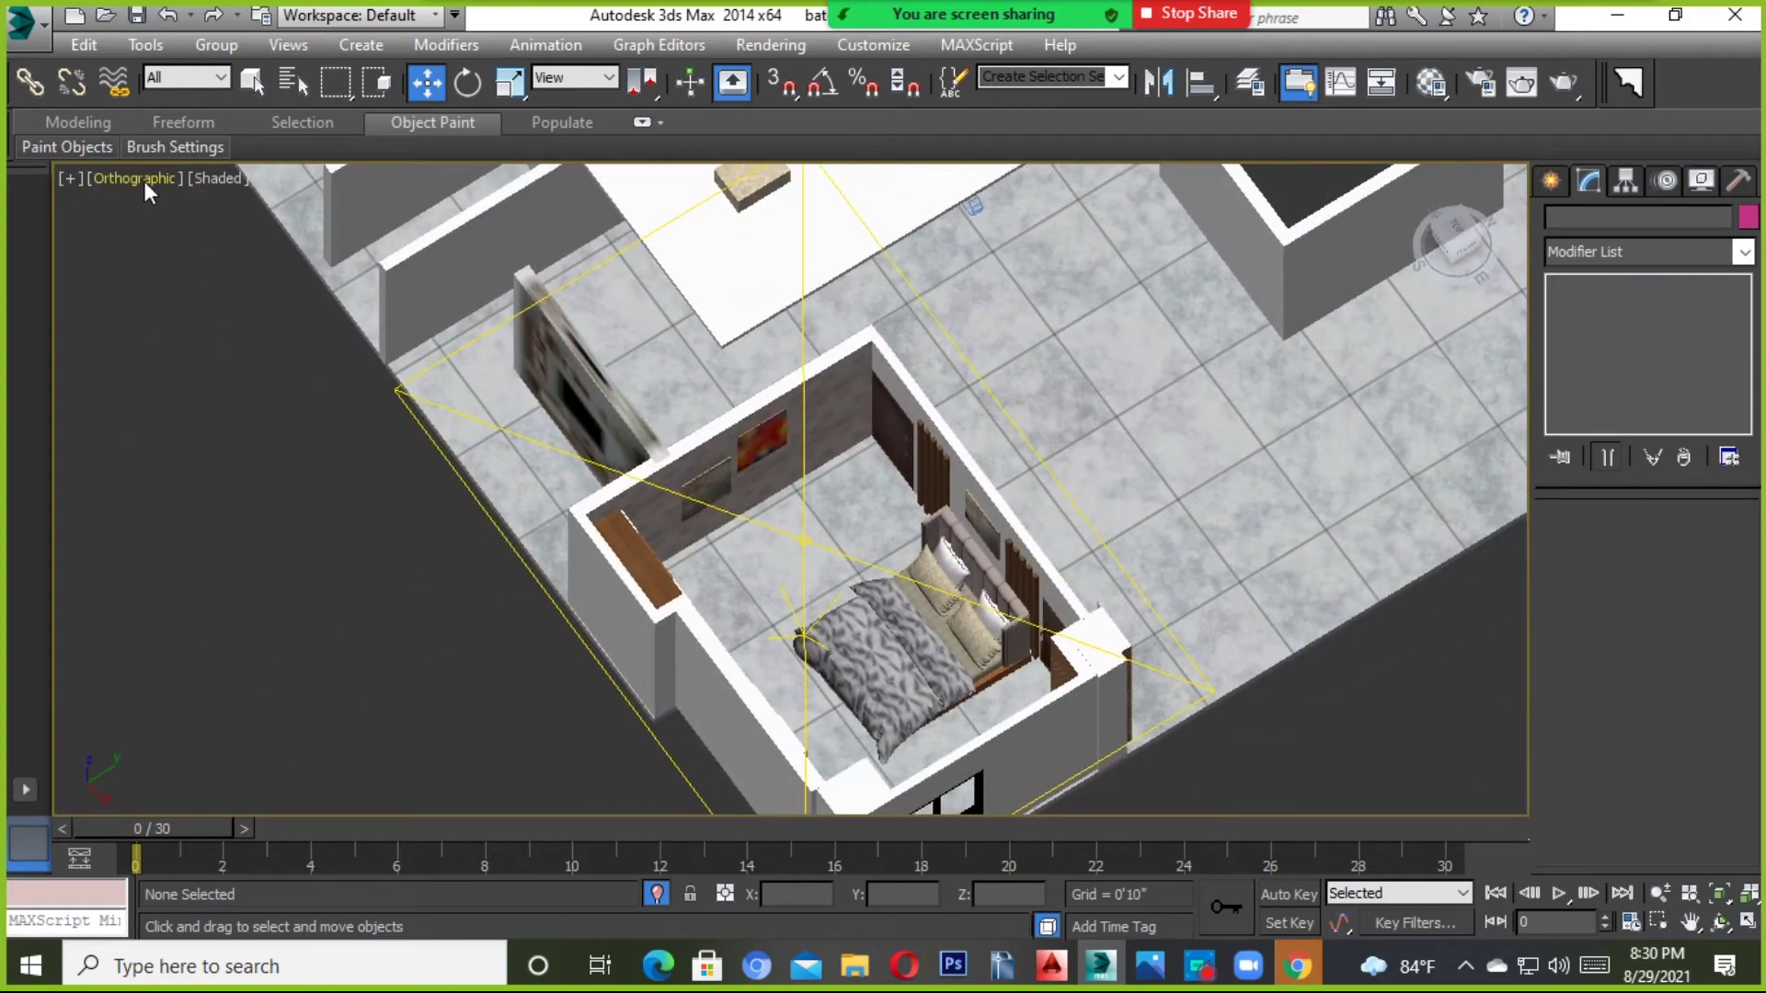
Switch the viewport to Perspective and zoom into the region around the house.
{"action": "left_click", "coordinate": [136, 184]}
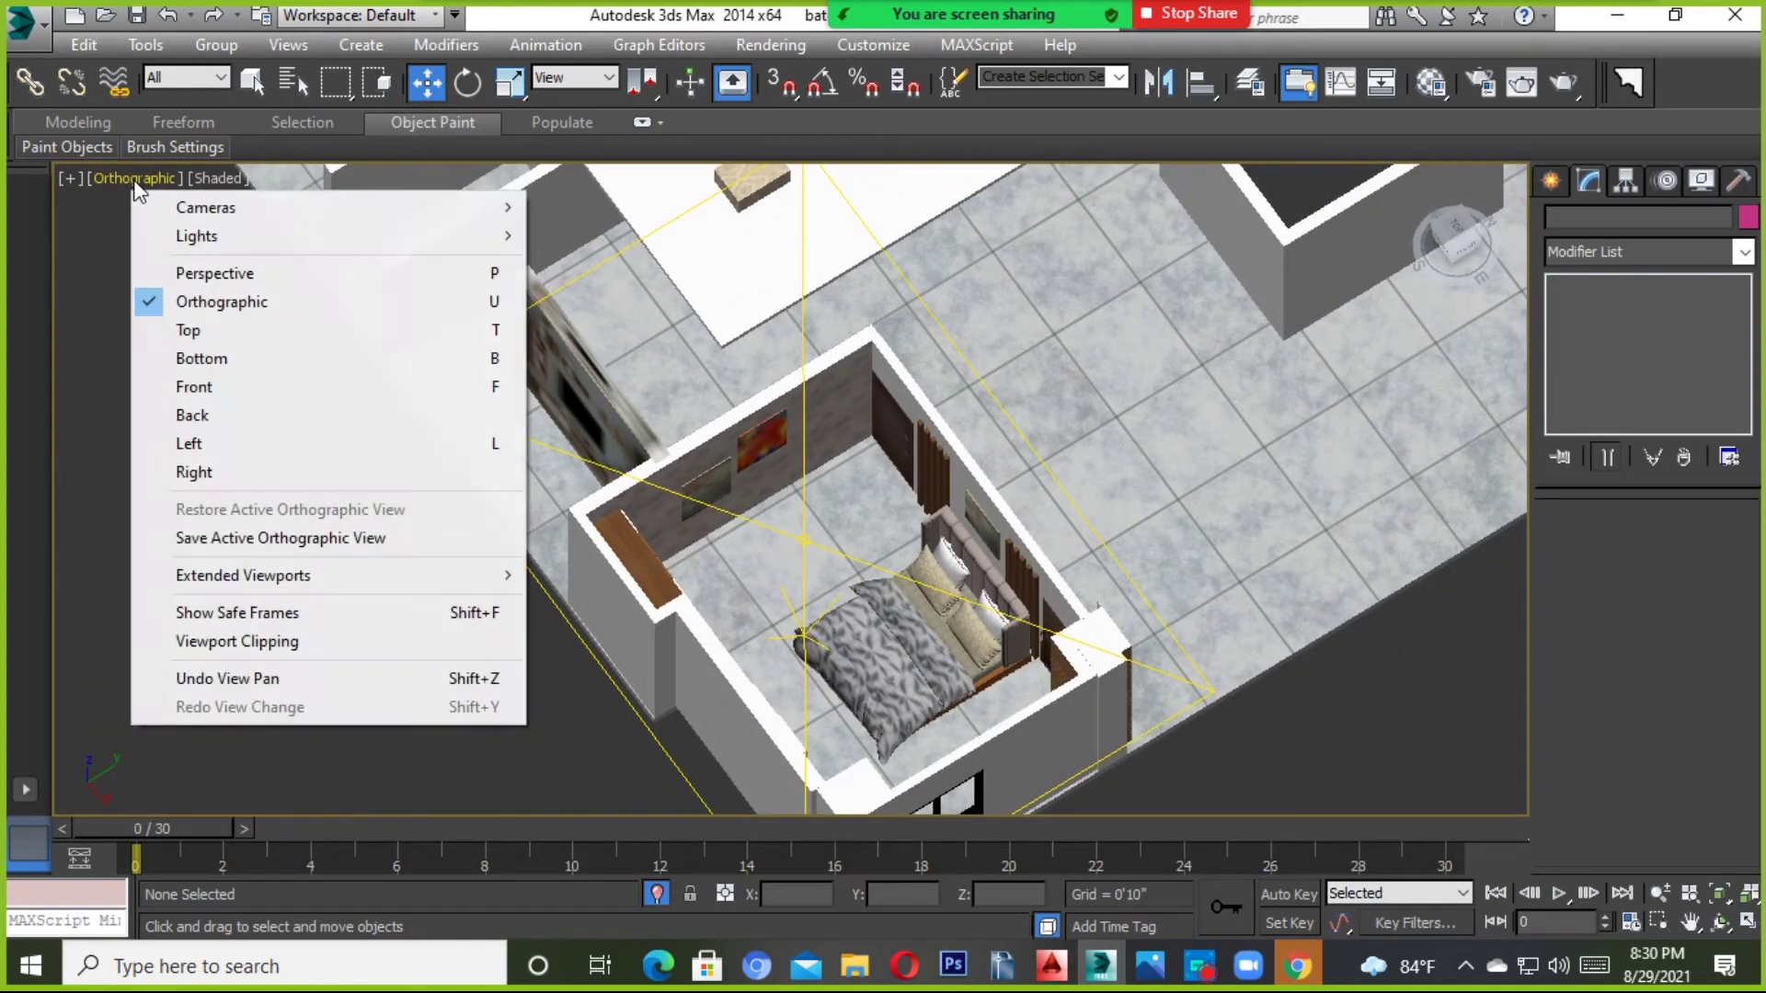
{"action": "left_click", "coordinate": [230, 278]}
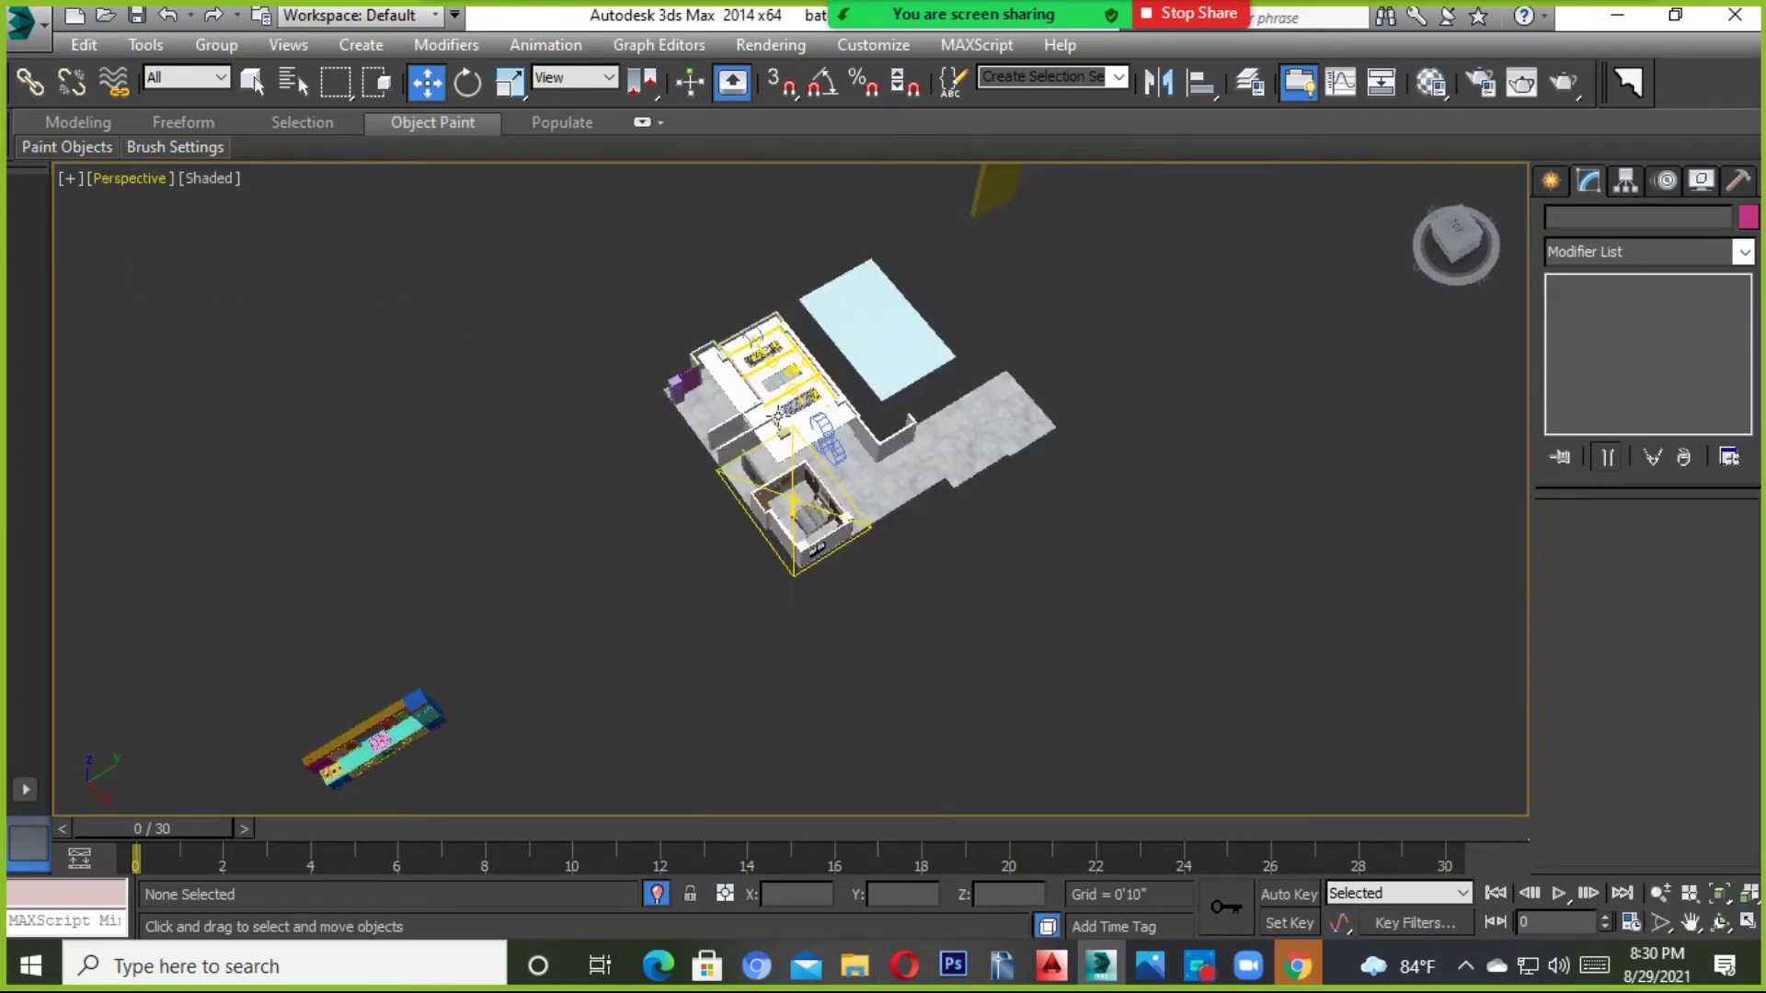
{"action": "middle_click_drag", "start_coordinate": [851, 459], "coordinate": [828, 552], "text": "alt"}
{"action": "left_click", "coordinate": [1661, 923]}
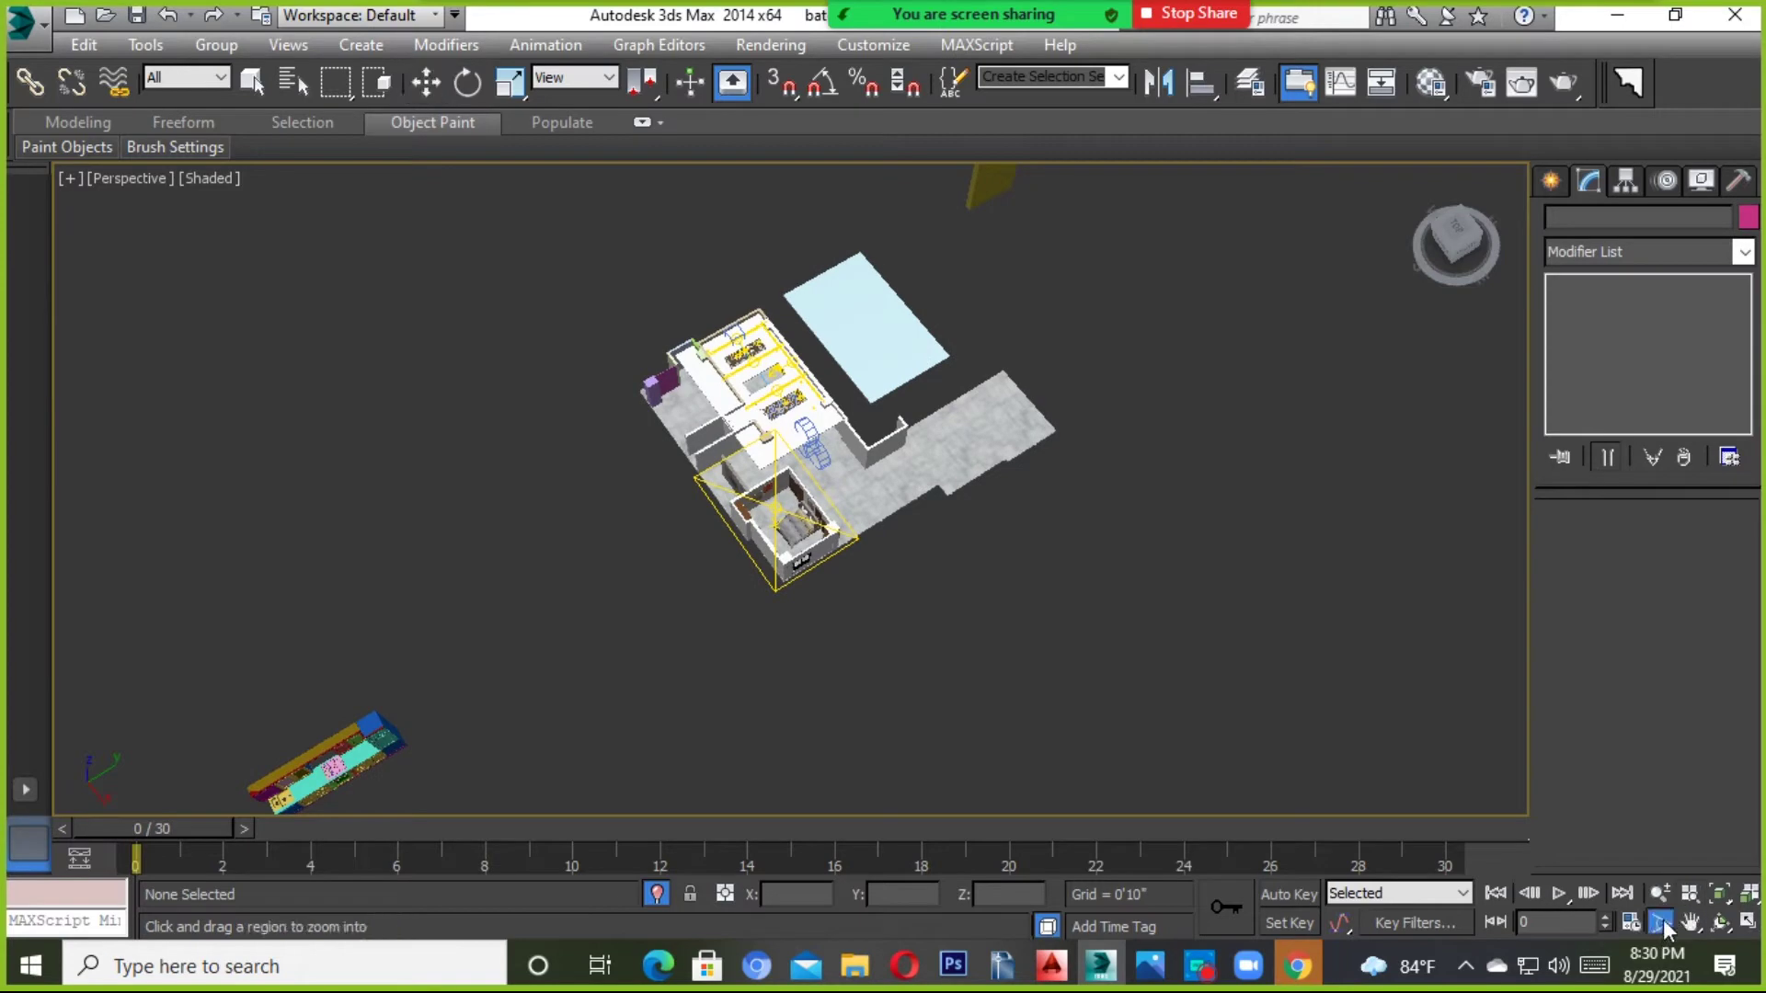
{"action": "left_click_drag", "start_coordinate": [749, 603], "coordinate": [833, 372]}
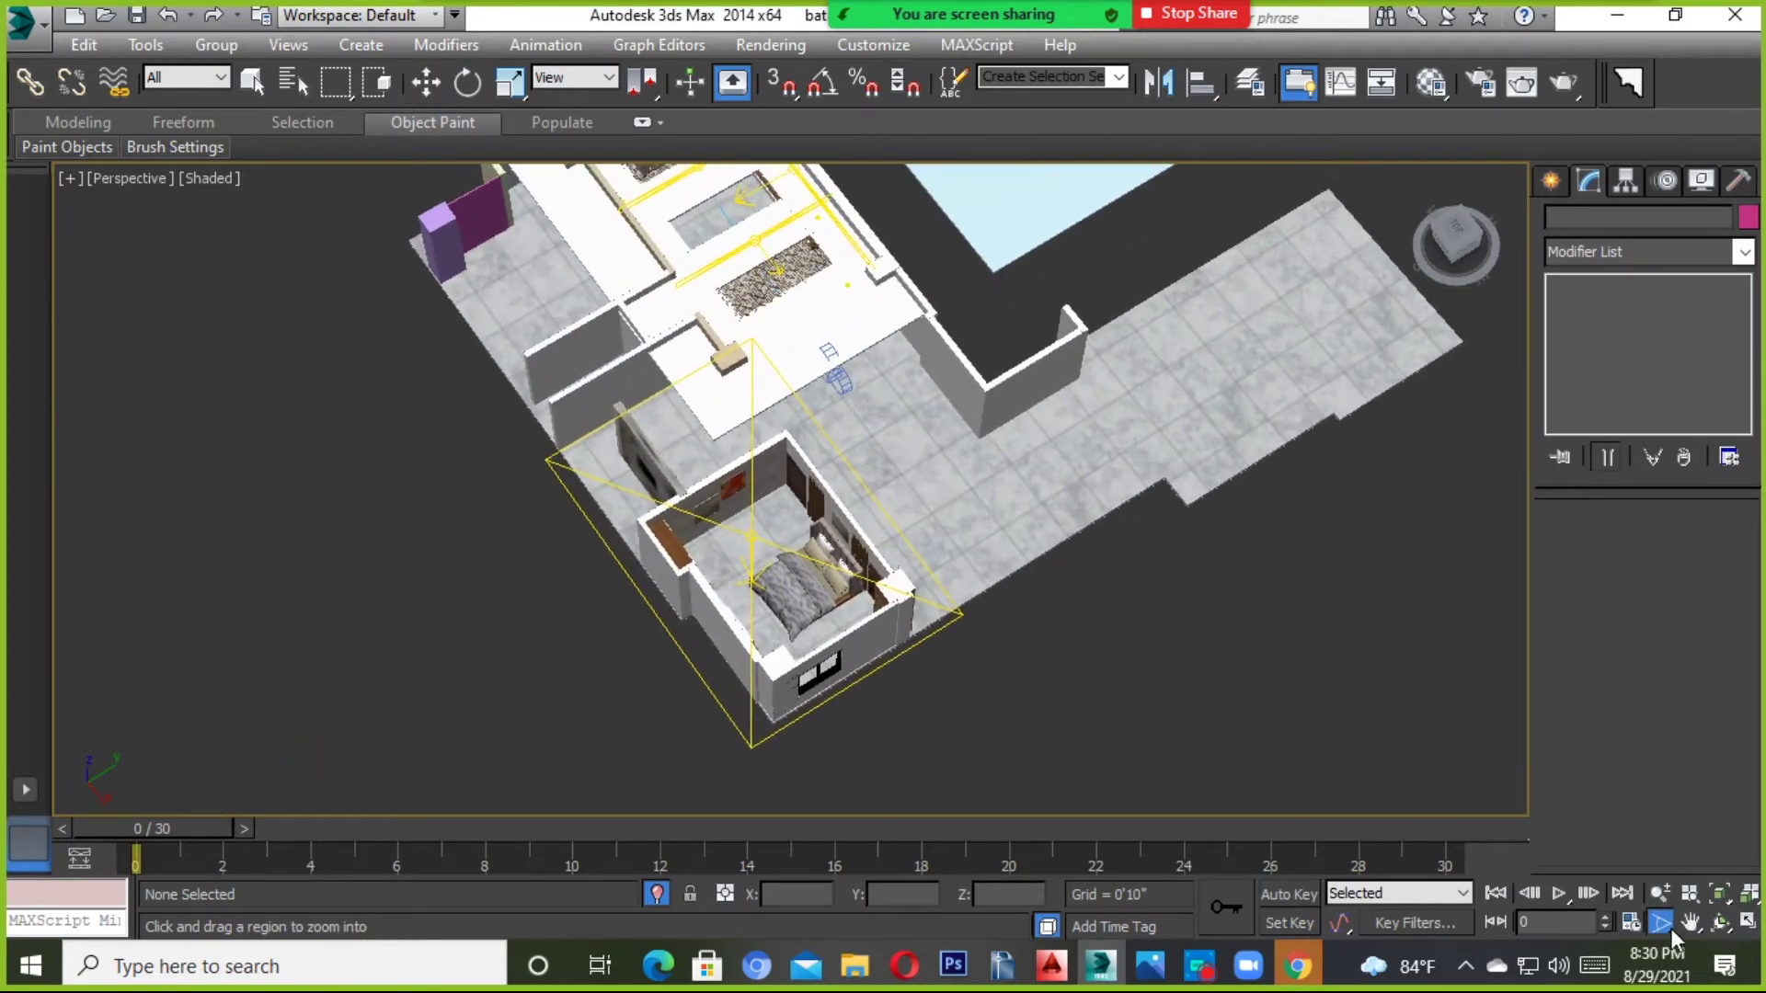
Turn on safe frames with Shift+F while adjusting the zoom on the house.
{"action": "scroll", "coordinate": [737, 701], "scroll_direction": "up", "scroll_amount": 3}
{"action": "scroll", "coordinate": [748, 571], "scroll_direction": "up", "scroll_amount": 3}
{"action": "scroll", "coordinate": [854, 485], "scroll_direction": "up", "scroll_amount": 2}
{"action": "scroll", "coordinate": [854, 485], "scroll_direction": "down", "scroll_amount": 2}
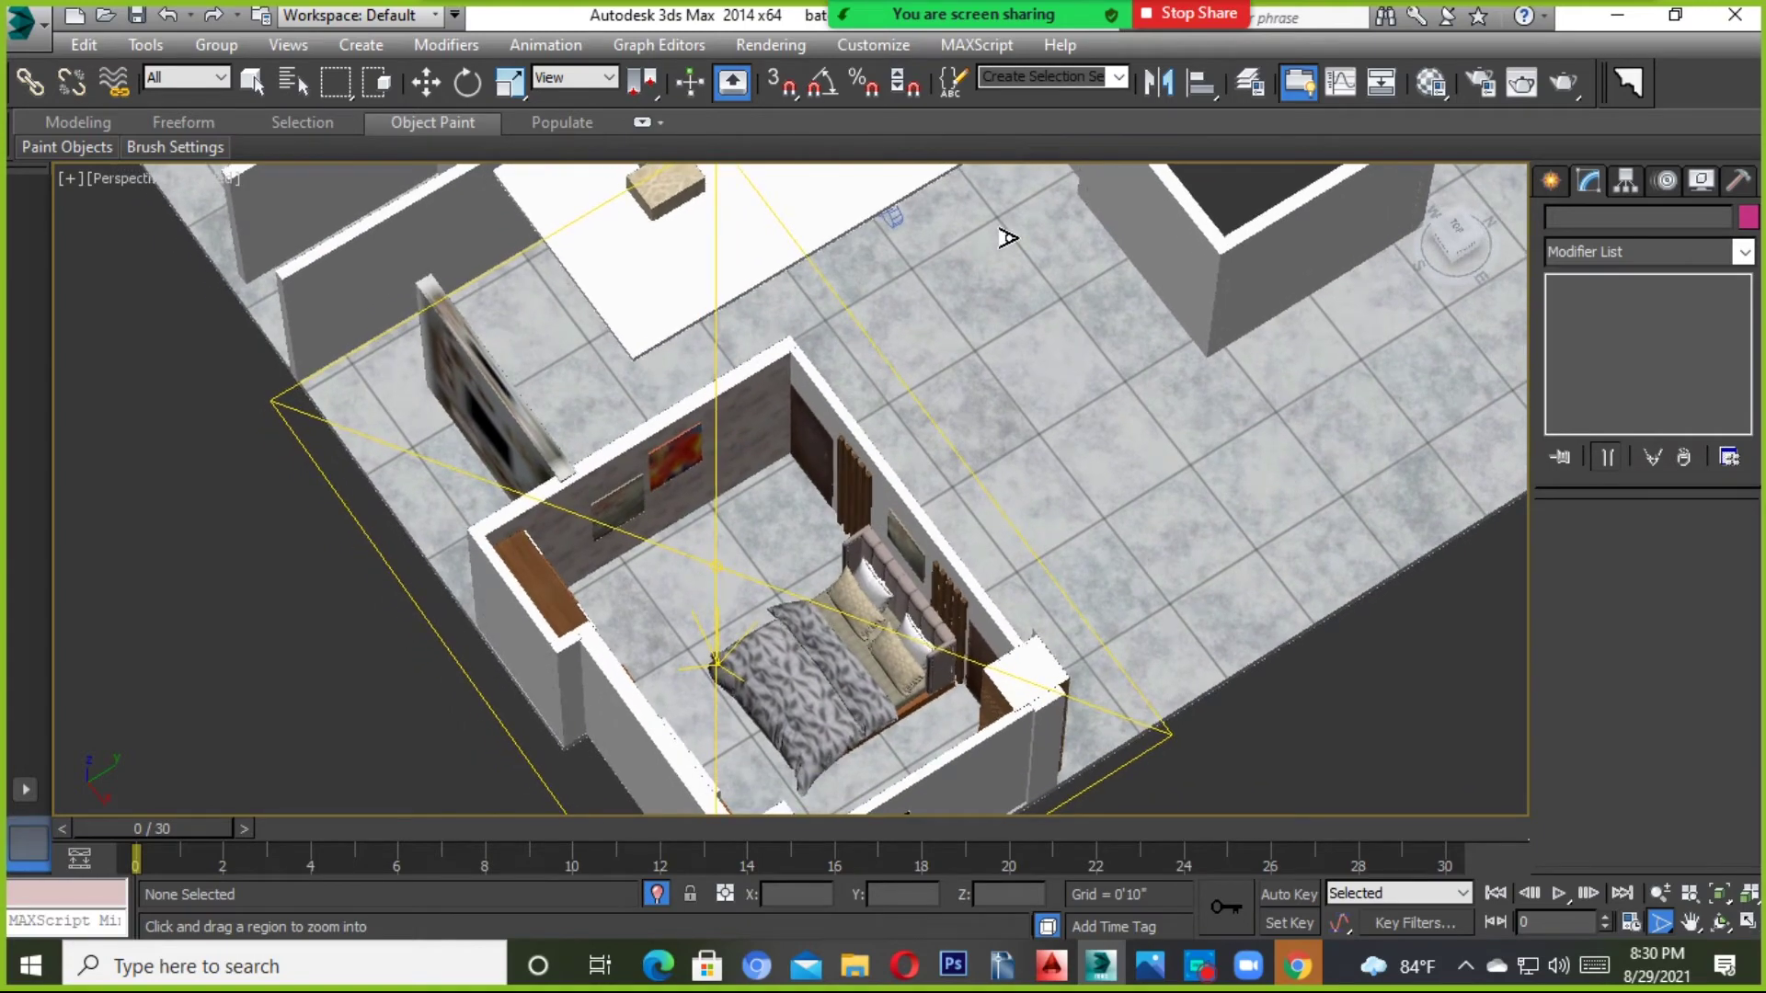
{"action": "key", "text": "shift+f"}
{"action": "scroll", "coordinate": [933, 268], "scroll_direction": "up", "scroll_amount": 2}
{"action": "scroll", "coordinate": [842, 696], "scroll_direction": "up", "scroll_amount": 1}
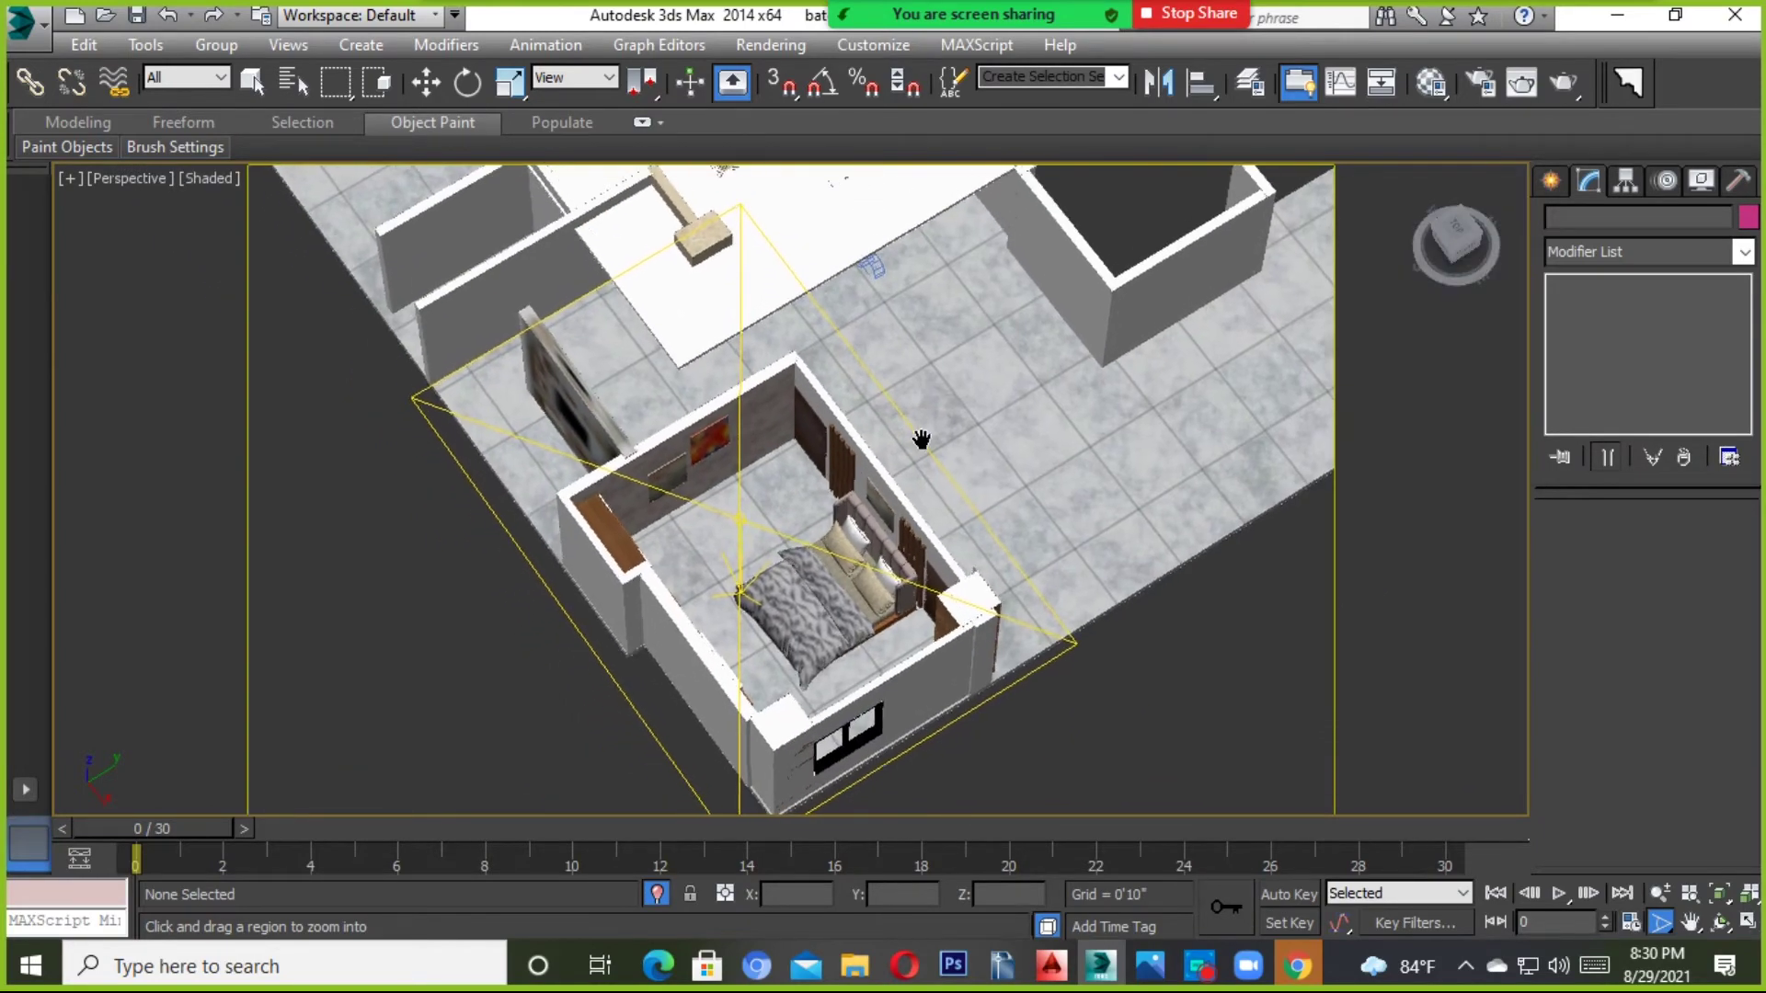
{"action": "scroll", "coordinate": [842, 697], "scroll_direction": "up", "scroll_amount": 1}
{"action": "scroll", "coordinate": [1017, 335], "scroll_direction": "down", "scroll_amount": 1}
{"action": "scroll", "coordinate": [992, 663], "scroll_direction": "up", "scroll_amount": 2}
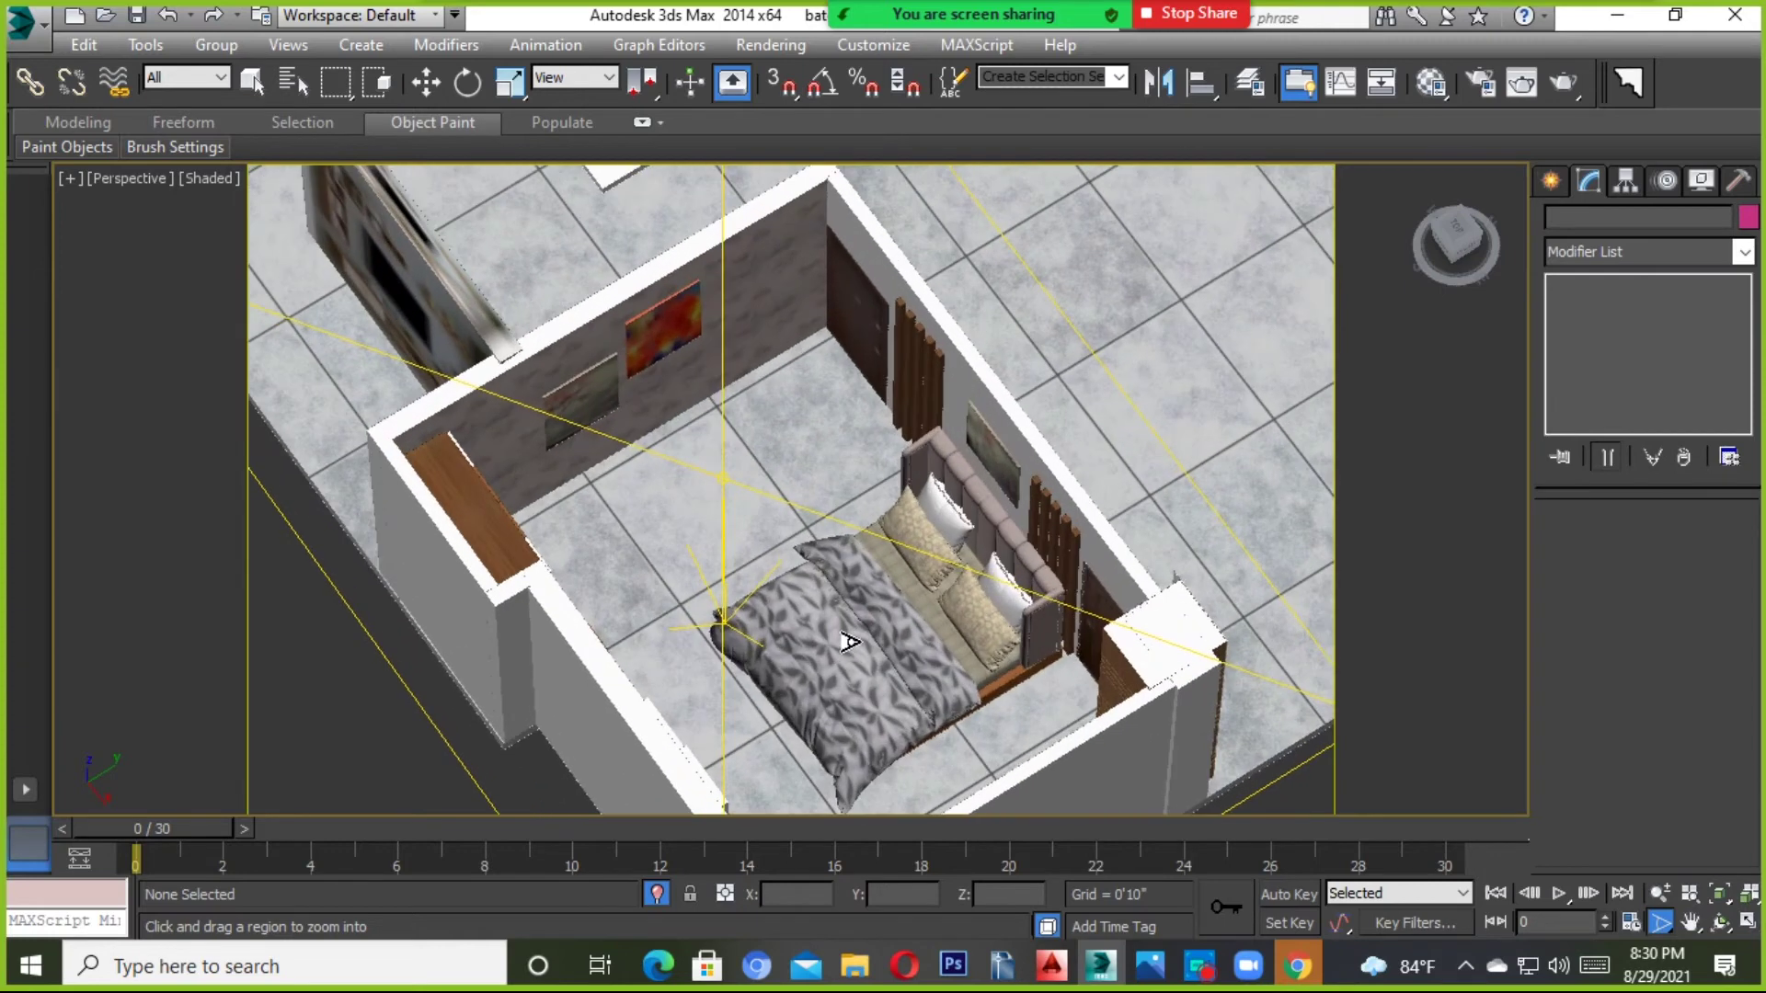
{"action": "scroll", "coordinate": [991, 664], "scroll_direction": "up", "scroll_amount": 3}
{"action": "scroll", "coordinate": [974, 662], "scroll_direction": "down", "scroll_amount": 5}
{"action": "scroll", "coordinate": [873, 644], "scroll_direction": "down", "scroll_amount": 1}
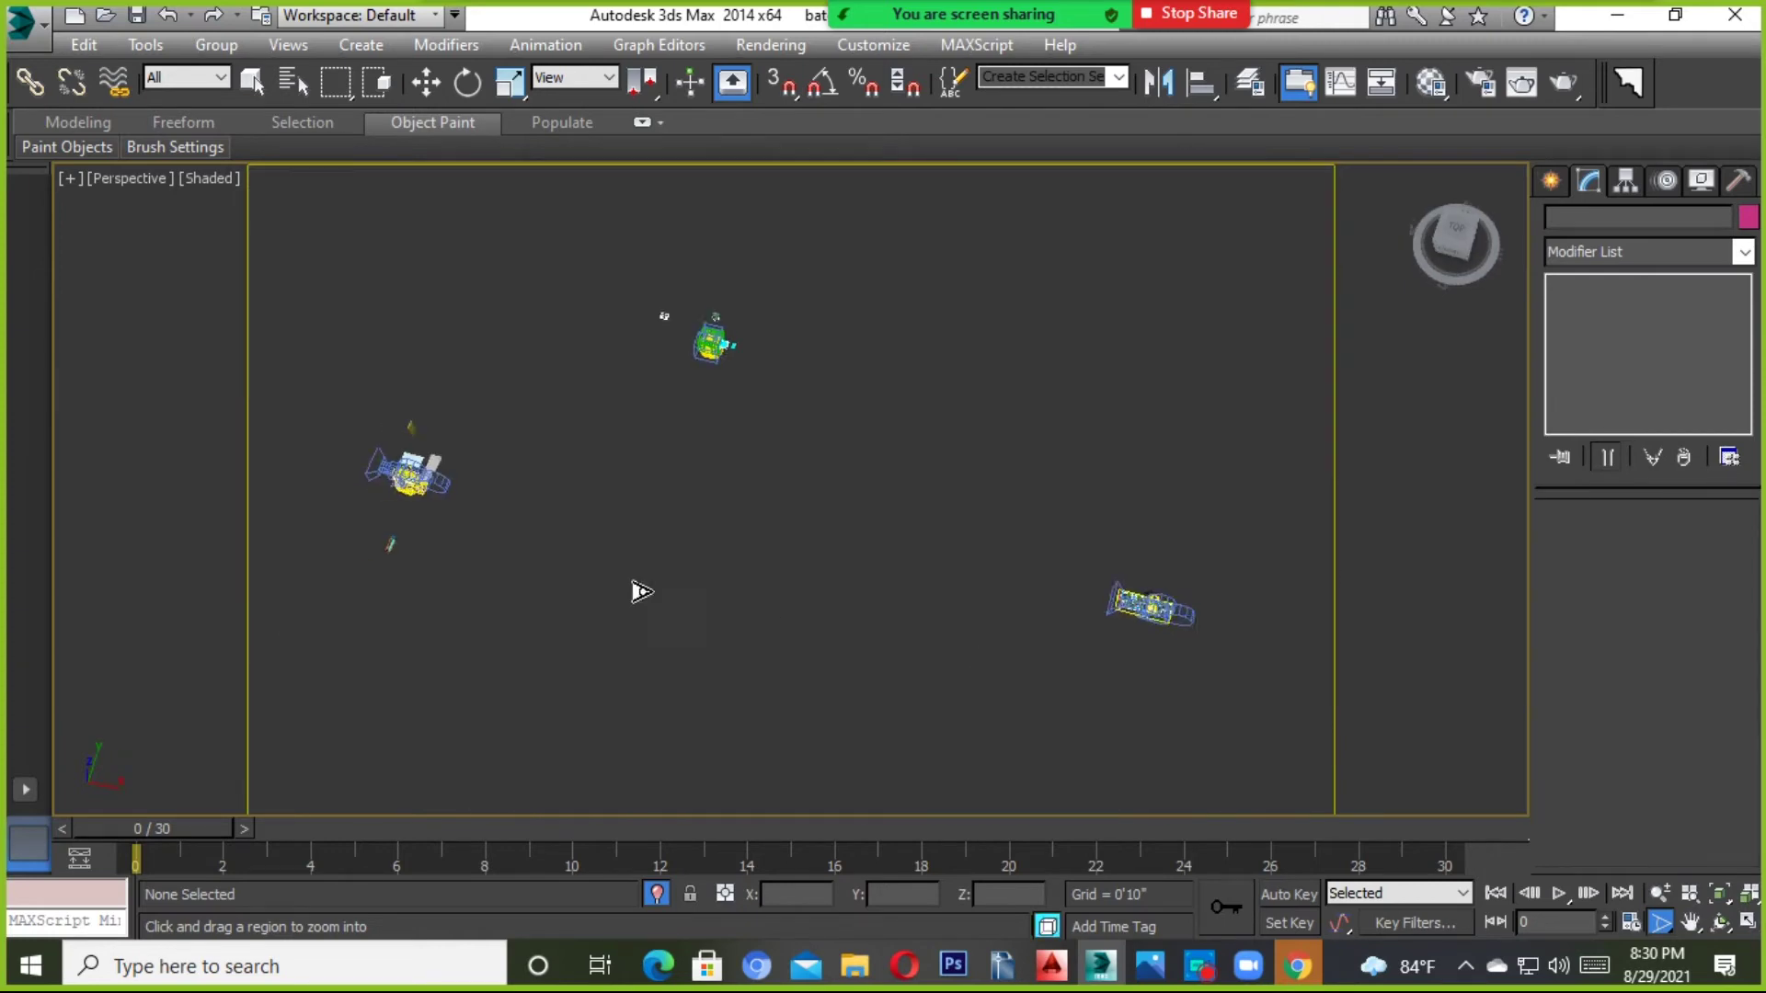
Orbit and pan so the building fills the perspective view.
{"action": "mouse_move", "coordinate": [440, 483]}
{"action": "middle_mouse_down", "text": "alt"}
{"action": "mouse_move", "coordinate": [619, 438]}
{"action": "mouse_move", "coordinate": [1113, 524]}
{"action": "mouse_move", "coordinate": [920, 552]}
{"action": "mouse_move", "coordinate": [727, 541]}
{"action": "mouse_move", "coordinate": [741, 426]}
{"action": "middle_mouse_up", "text": "alt"}
{"action": "scroll", "coordinate": [892, 340], "scroll_direction": "up", "scroll_amount": 2}
{"action": "scroll", "coordinate": [828, 524], "scroll_direction": "up", "scroll_amount": 2}
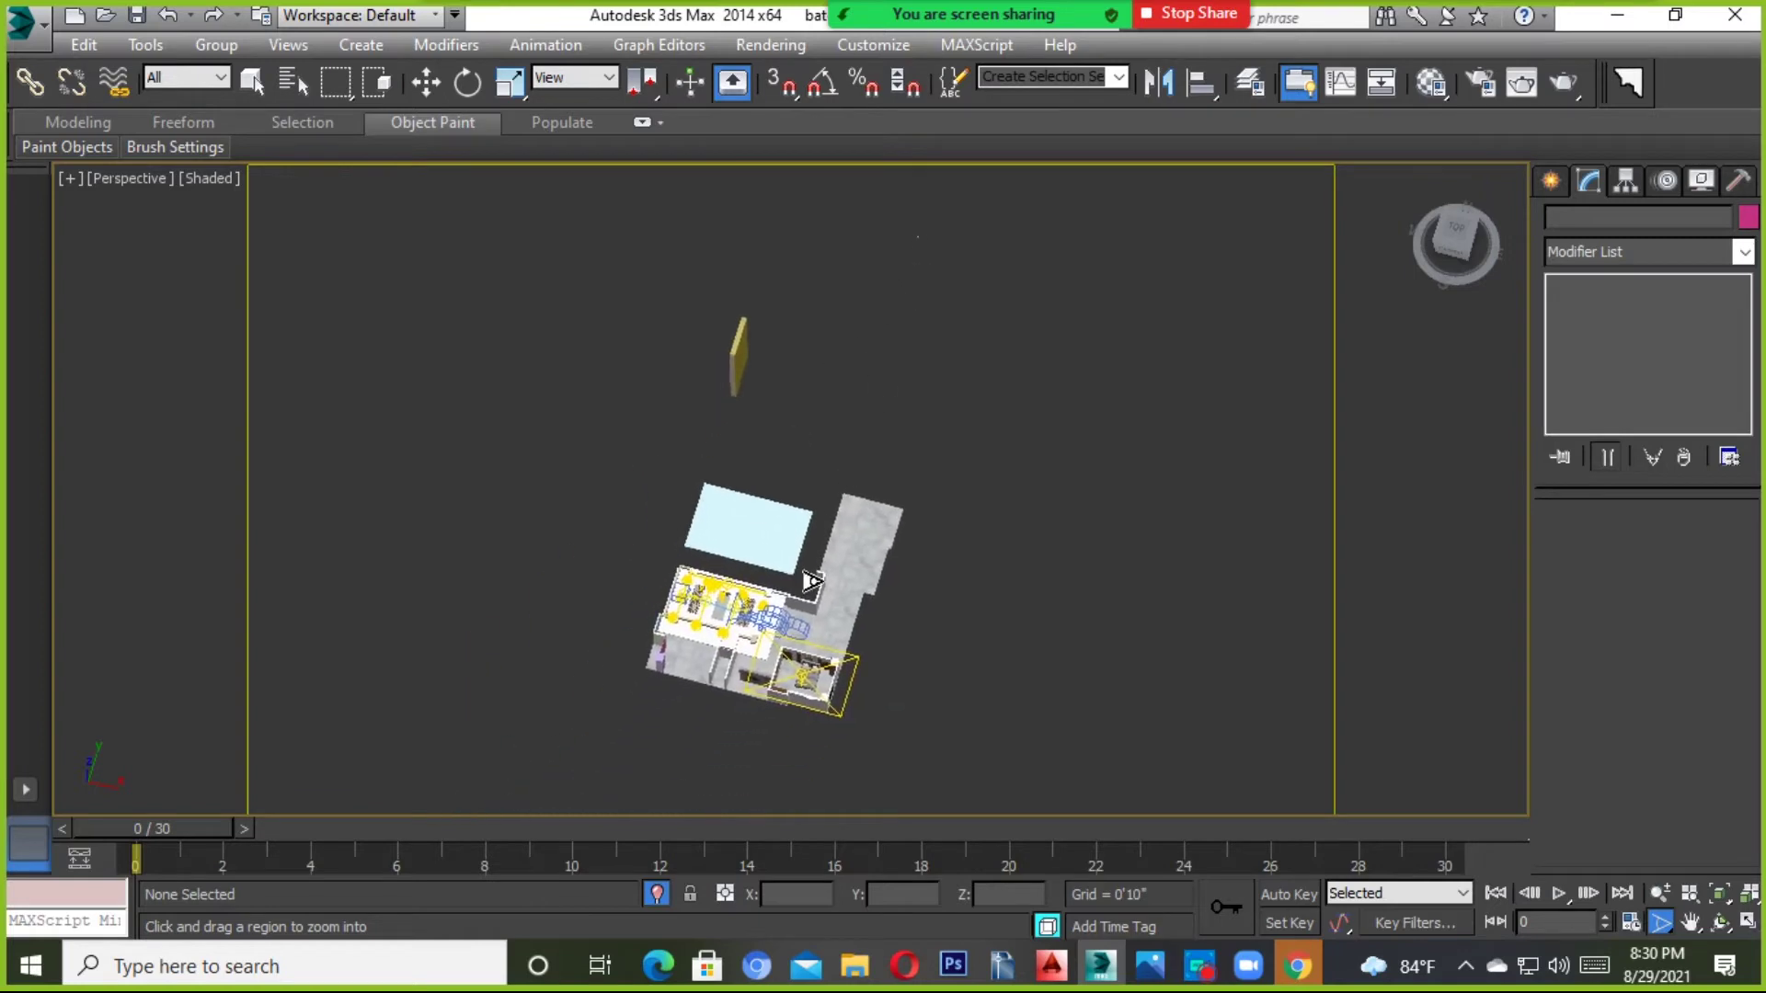
{"action": "scroll", "coordinate": [832, 660], "scroll_direction": "up", "scroll_amount": 3}
{"action": "middle_click_drag", "start_coordinate": [847, 572], "coordinate": [866, 337]}
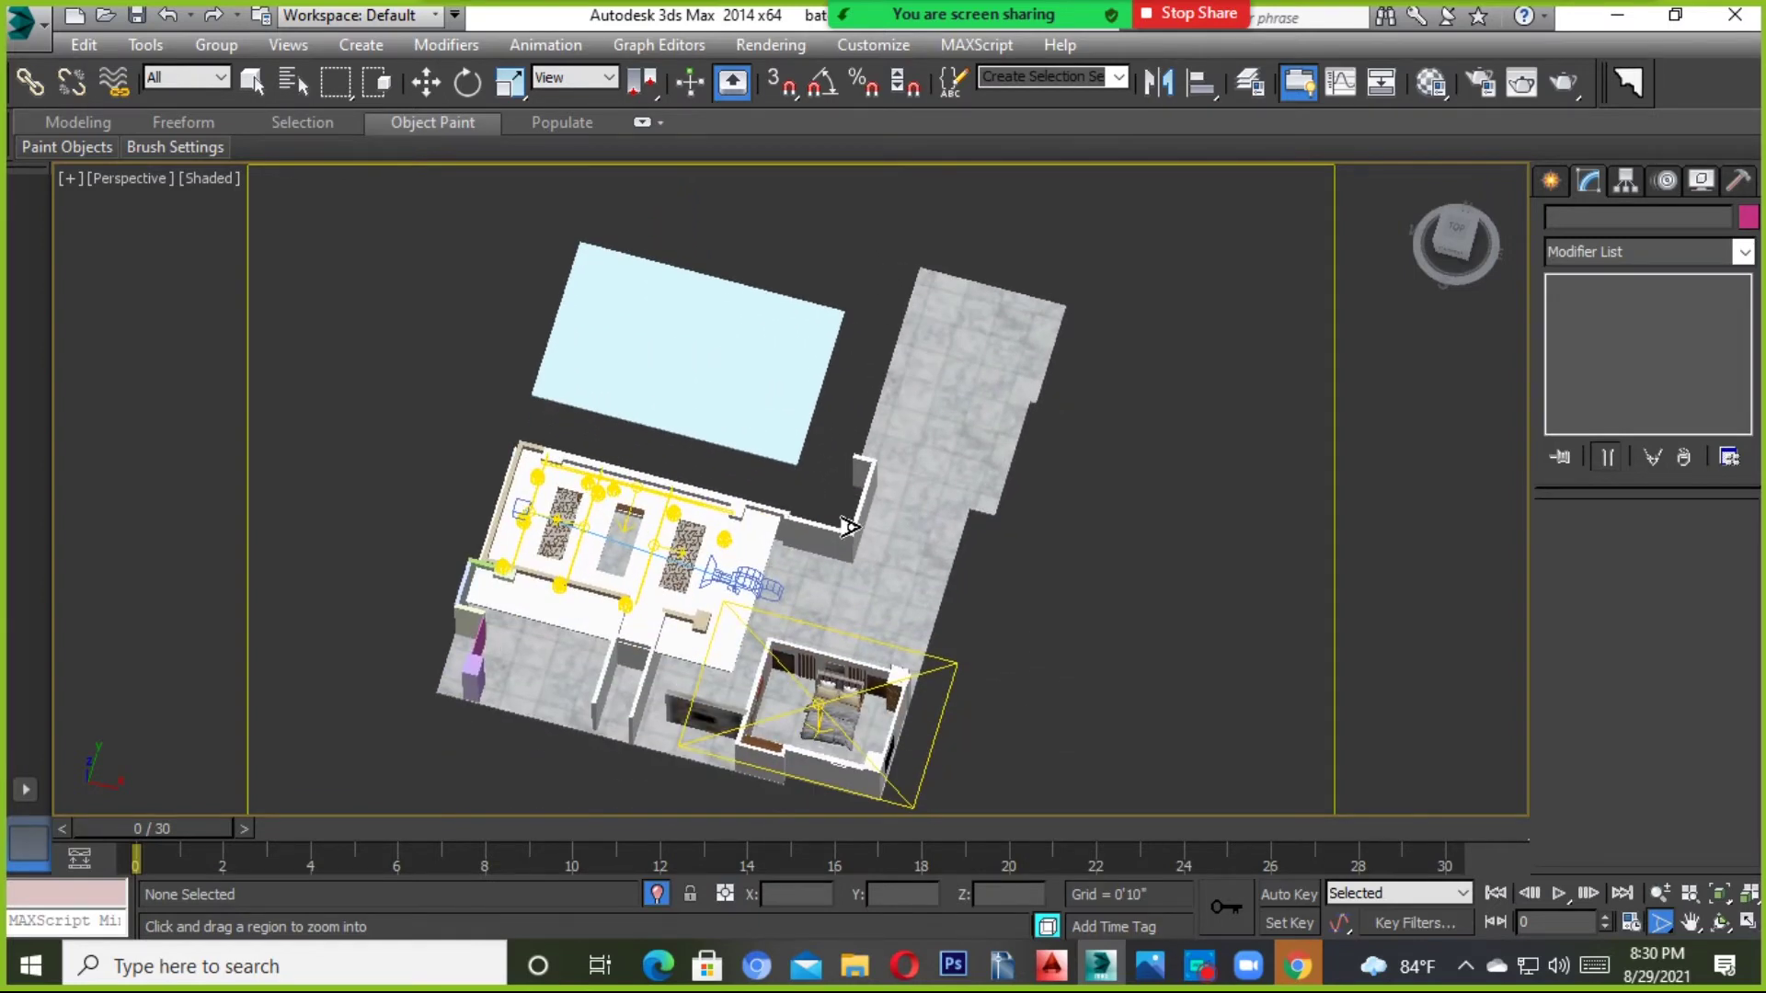
Zoom in and orbit until the bedroom is seen nearly straight down.
{"action": "scroll", "coordinate": [847, 579], "scroll_direction": "up", "scroll_amount": 2}
{"action": "scroll", "coordinate": [902, 570], "scroll_direction": "up", "scroll_amount": 2}
{"action": "scroll", "coordinate": [976, 558], "scroll_direction": "up", "scroll_amount": 3}
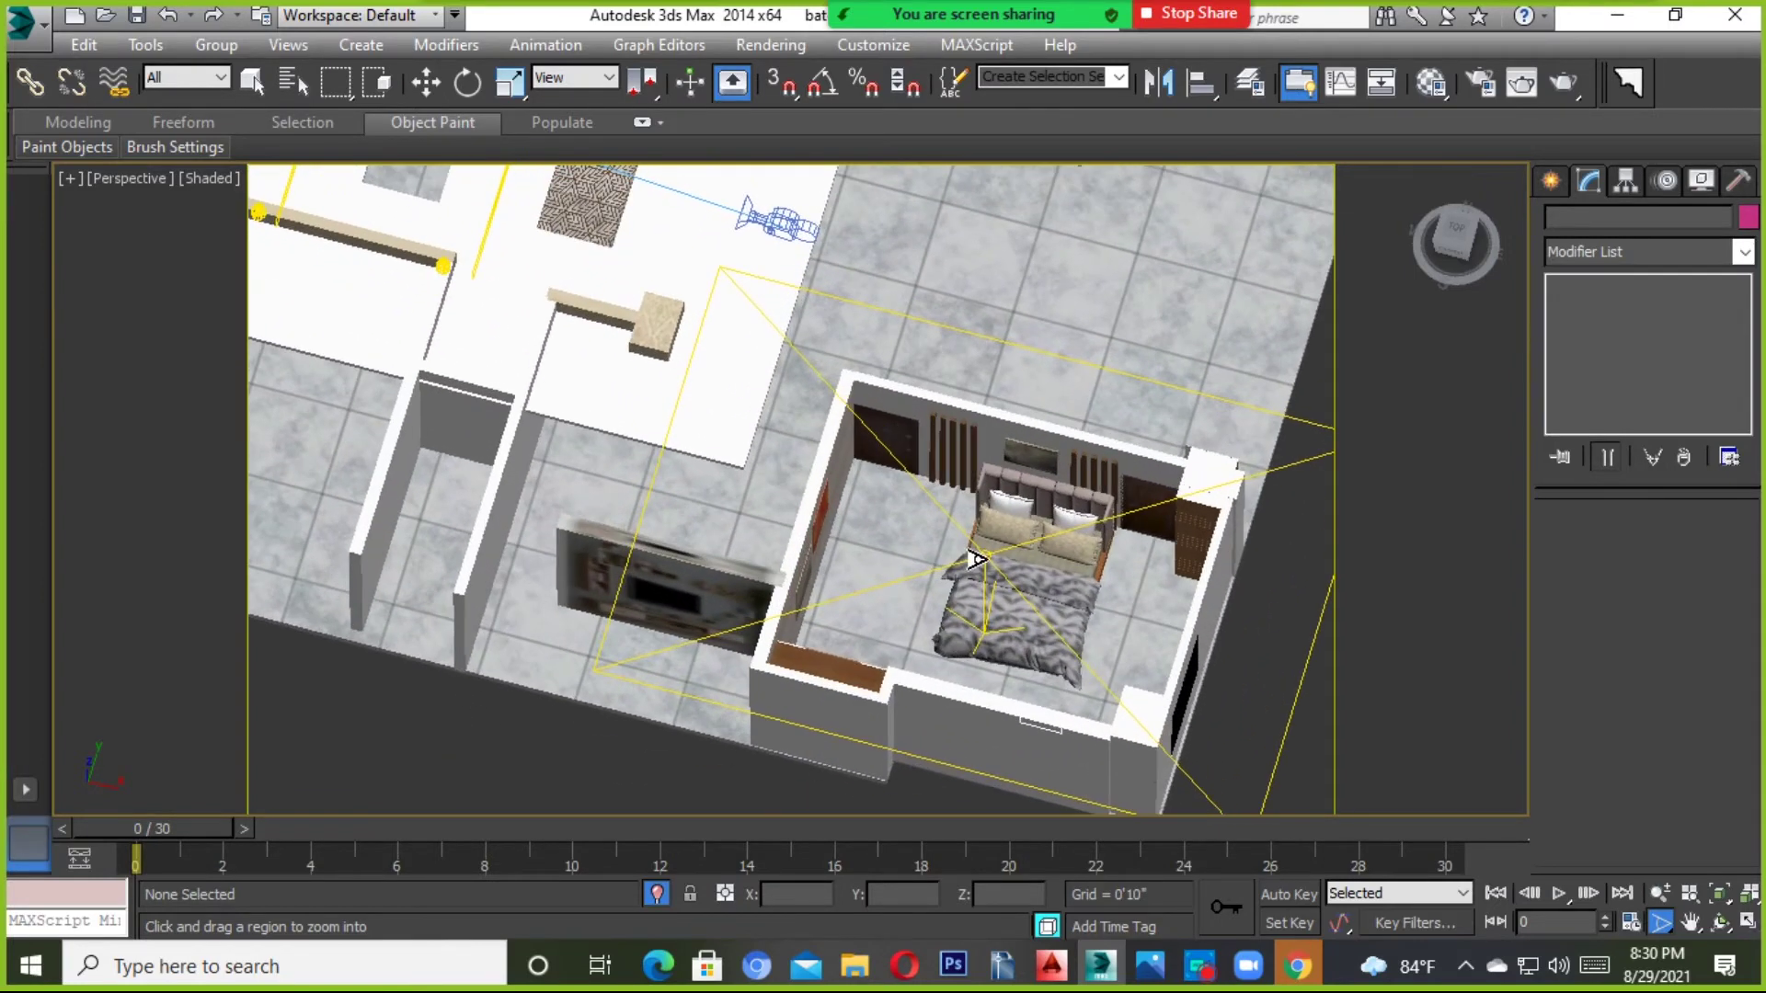
{"action": "scroll", "coordinate": [920, 533], "scroll_direction": "up", "scroll_amount": 1}
{"action": "scroll", "coordinate": [883, 515], "scroll_direction": "up", "scroll_amount": 2}
{"action": "scroll", "coordinate": [852, 513], "scroll_direction": "up", "scroll_amount": 2}
{"action": "scroll", "coordinate": [871, 517], "scroll_direction": "up", "scroll_amount": 2}
{"action": "mouse_move", "coordinate": [869, 517]}
{"action": "middle_mouse_down", "text": "alt"}
{"action": "mouse_move", "coordinate": [883, 552]}
{"action": "mouse_move", "coordinate": [984, 555]}
{"action": "mouse_move", "coordinate": [985, 576]}
{"action": "mouse_move", "coordinate": [950, 549]}
{"action": "mouse_move", "coordinate": [934, 564]}
{"action": "mouse_move", "coordinate": [1044, 544]}
{"action": "middle_mouse_up", "text": "alt"}
{"action": "mouse_move", "coordinate": [516, 503]}
{"action": "middle_mouse_down", "text": "alt"}
{"action": "mouse_move", "coordinate": [788, 551]}
{"action": "mouse_move", "coordinate": [834, 521]}
{"action": "mouse_move", "coordinate": [706, 520]}
{"action": "mouse_move", "coordinate": [899, 500]}
{"action": "mouse_move", "coordinate": [747, 546]}
{"action": "mouse_move", "coordinate": [681, 535]}
{"action": "middle_mouse_up", "text": "alt"}
{"action": "mouse_move", "coordinate": [835, 575]}
{"action": "middle_mouse_down", "text": "alt"}
{"action": "mouse_move", "coordinate": [861, 495]}
{"action": "mouse_move", "coordinate": [904, 523]}
{"action": "mouse_move", "coordinate": [910, 502]}
{"action": "middle_mouse_up", "text": "alt"}
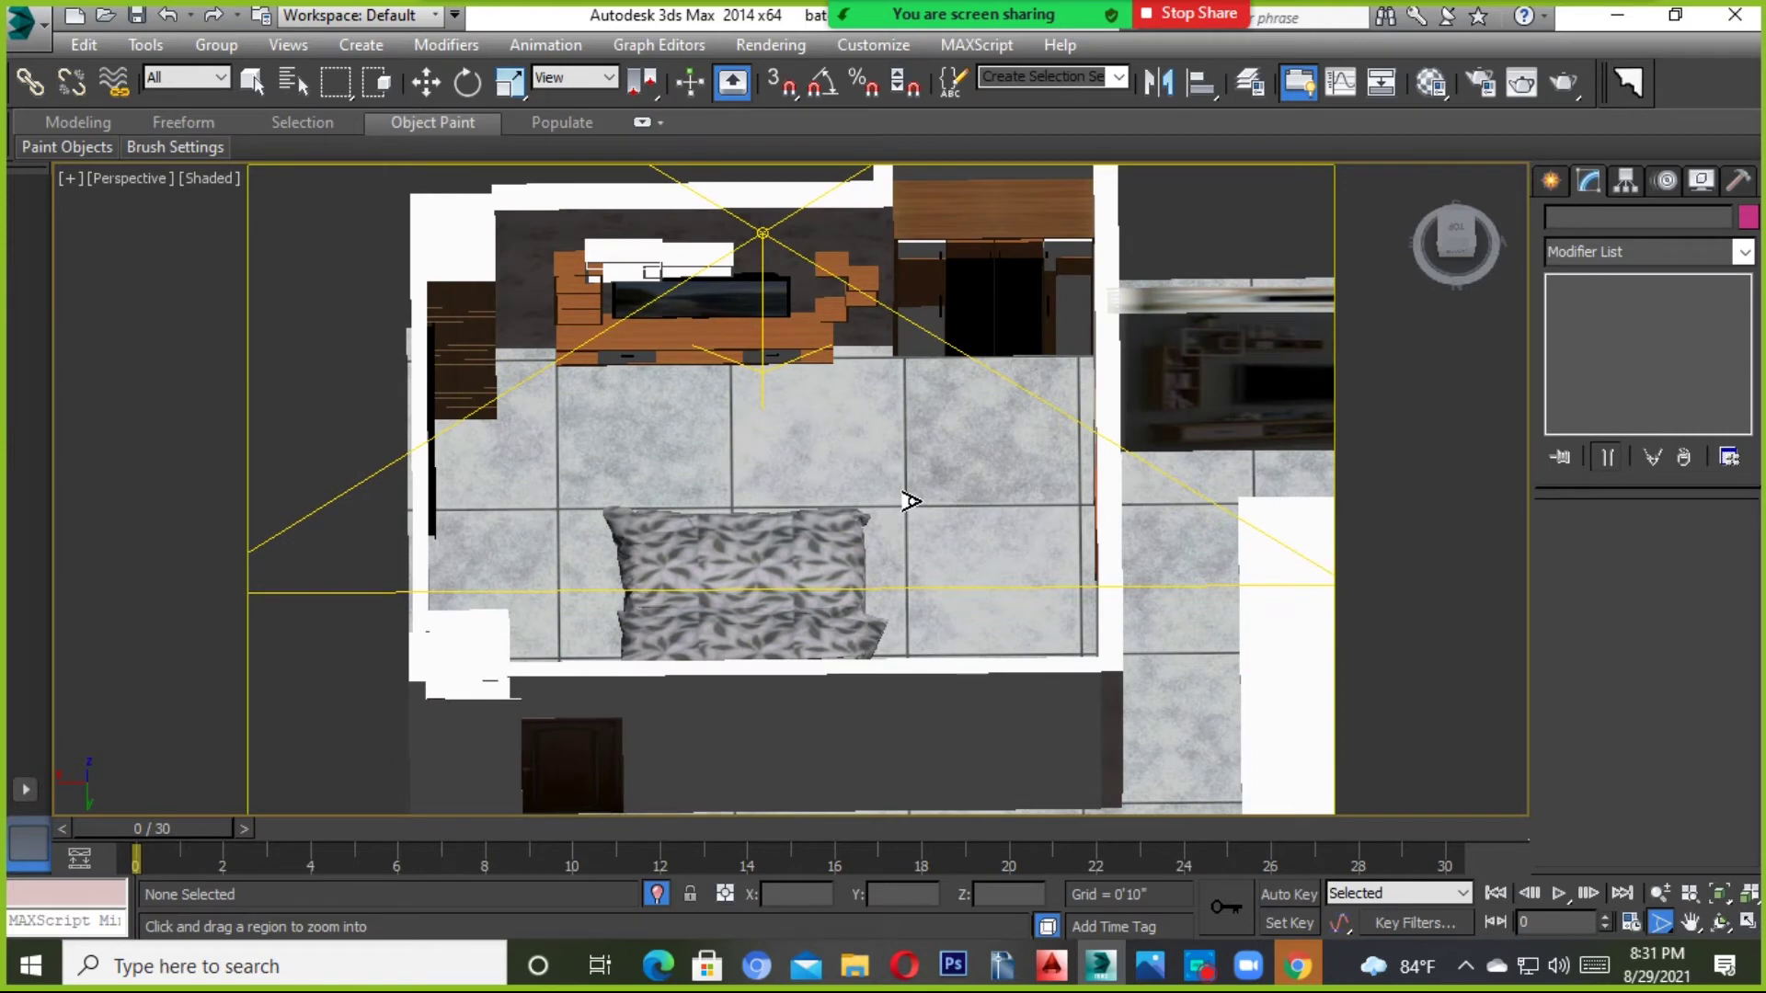
Start a V-Ray render of the top-down bedroom view with Shift+Q.
{"action": "key", "text": "w"}
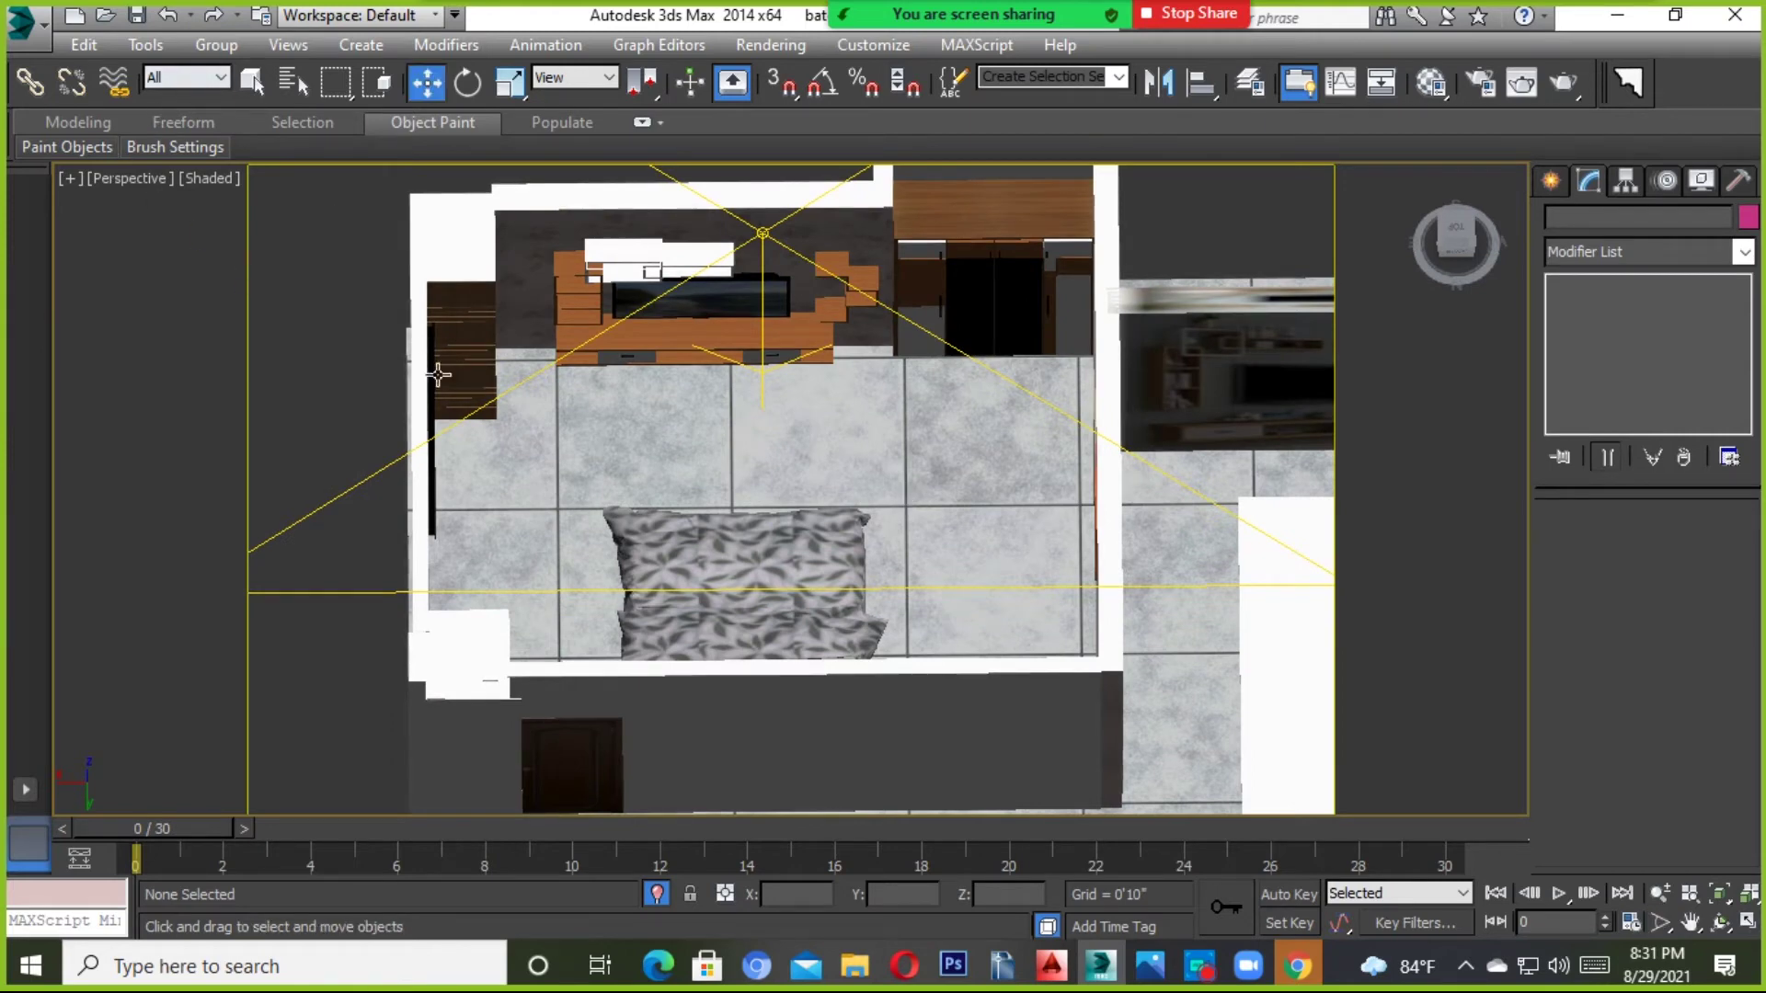
{"action": "key", "text": "shift+q"}
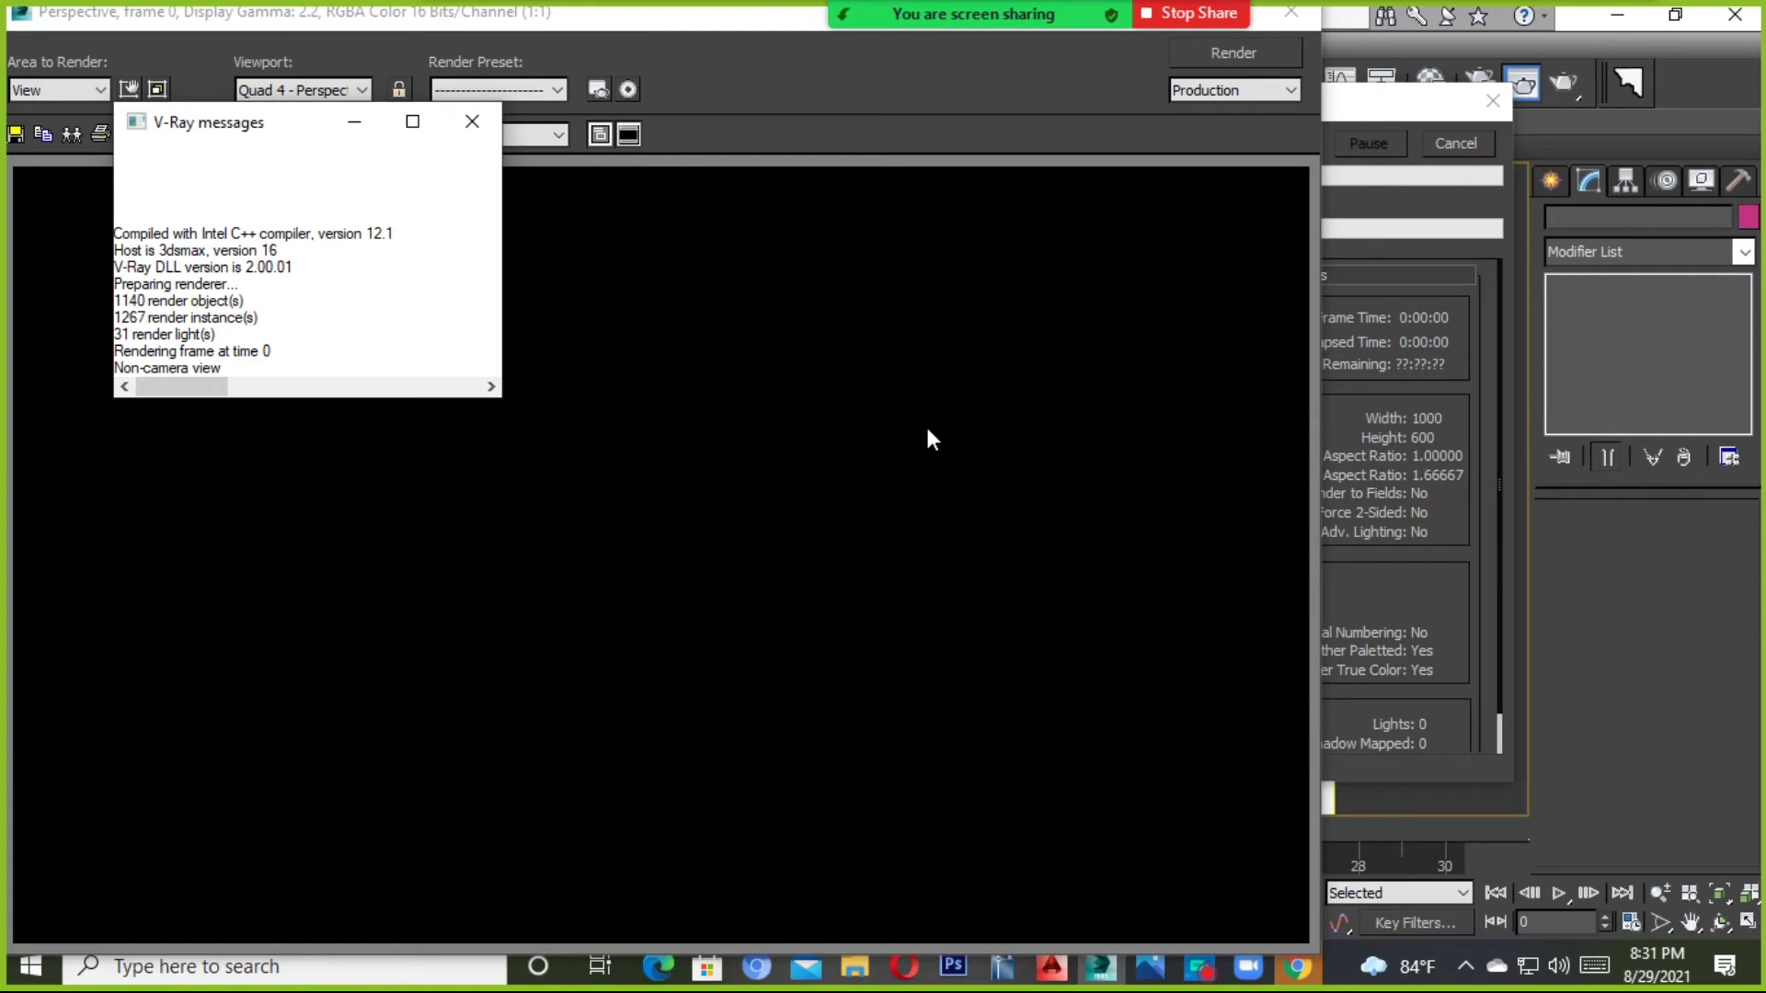
{"action": "left_click_drag", "start_coordinate": [598, 18], "coordinate": [668, 31]}
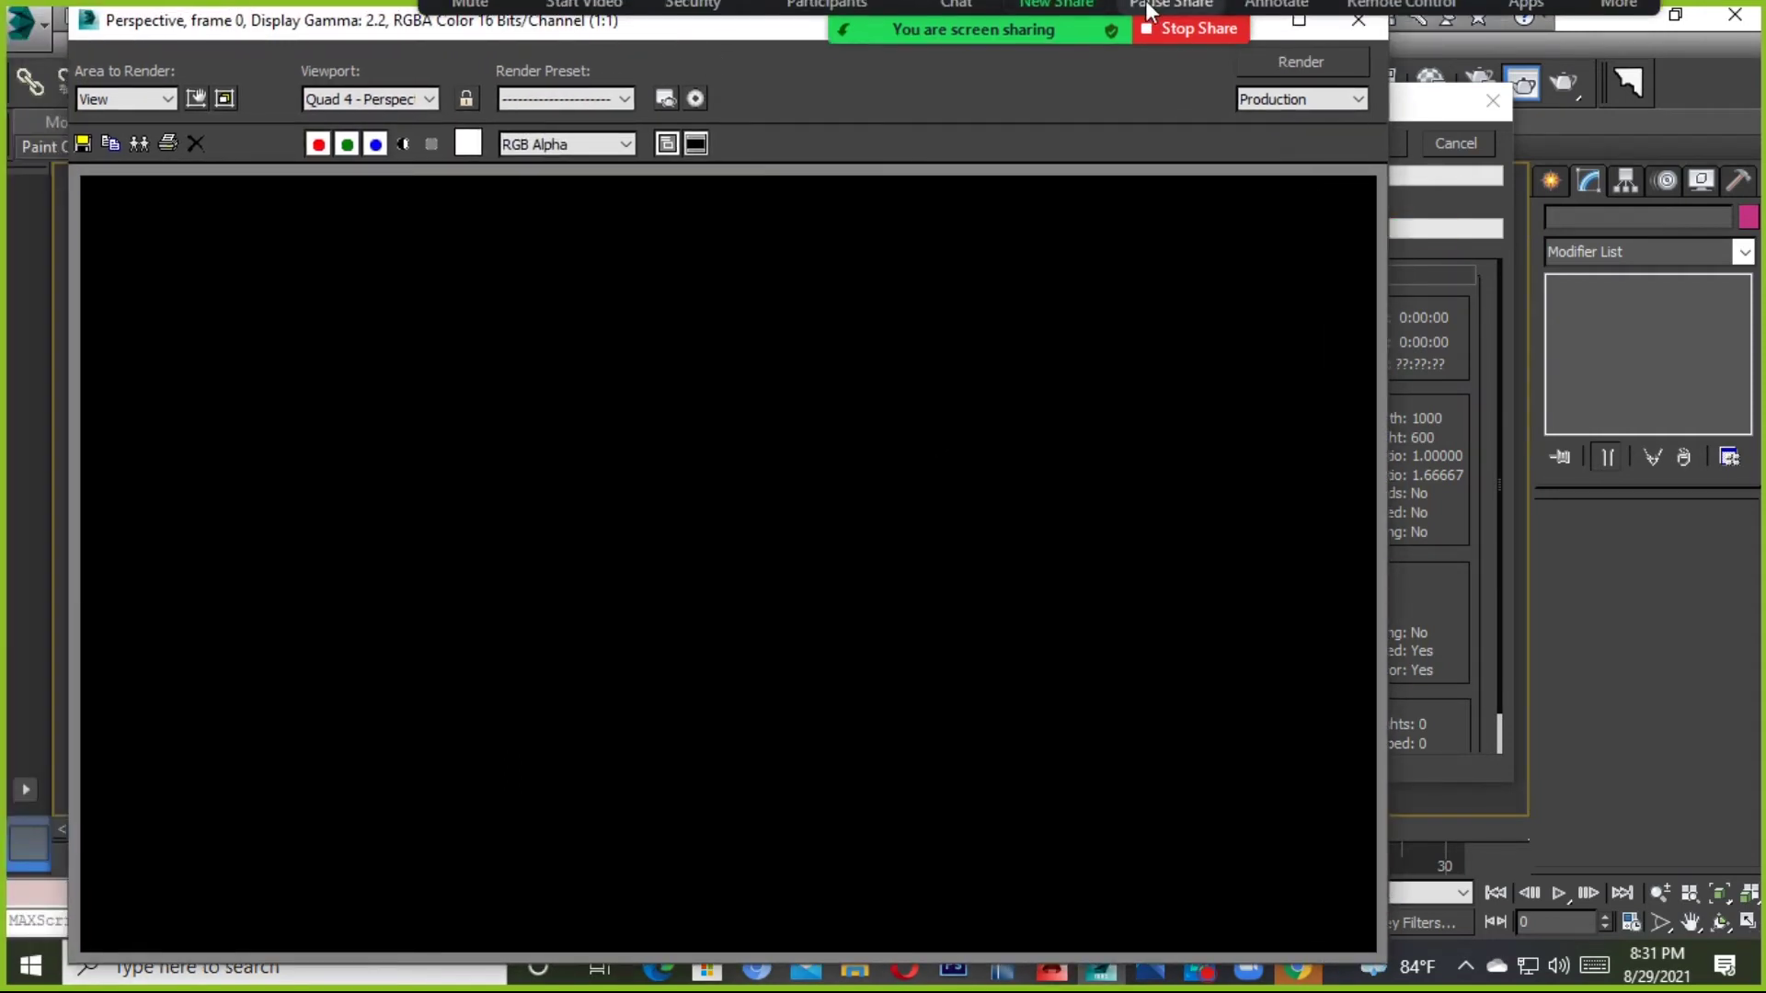
{"action": "left_click", "coordinate": [835, 31]}
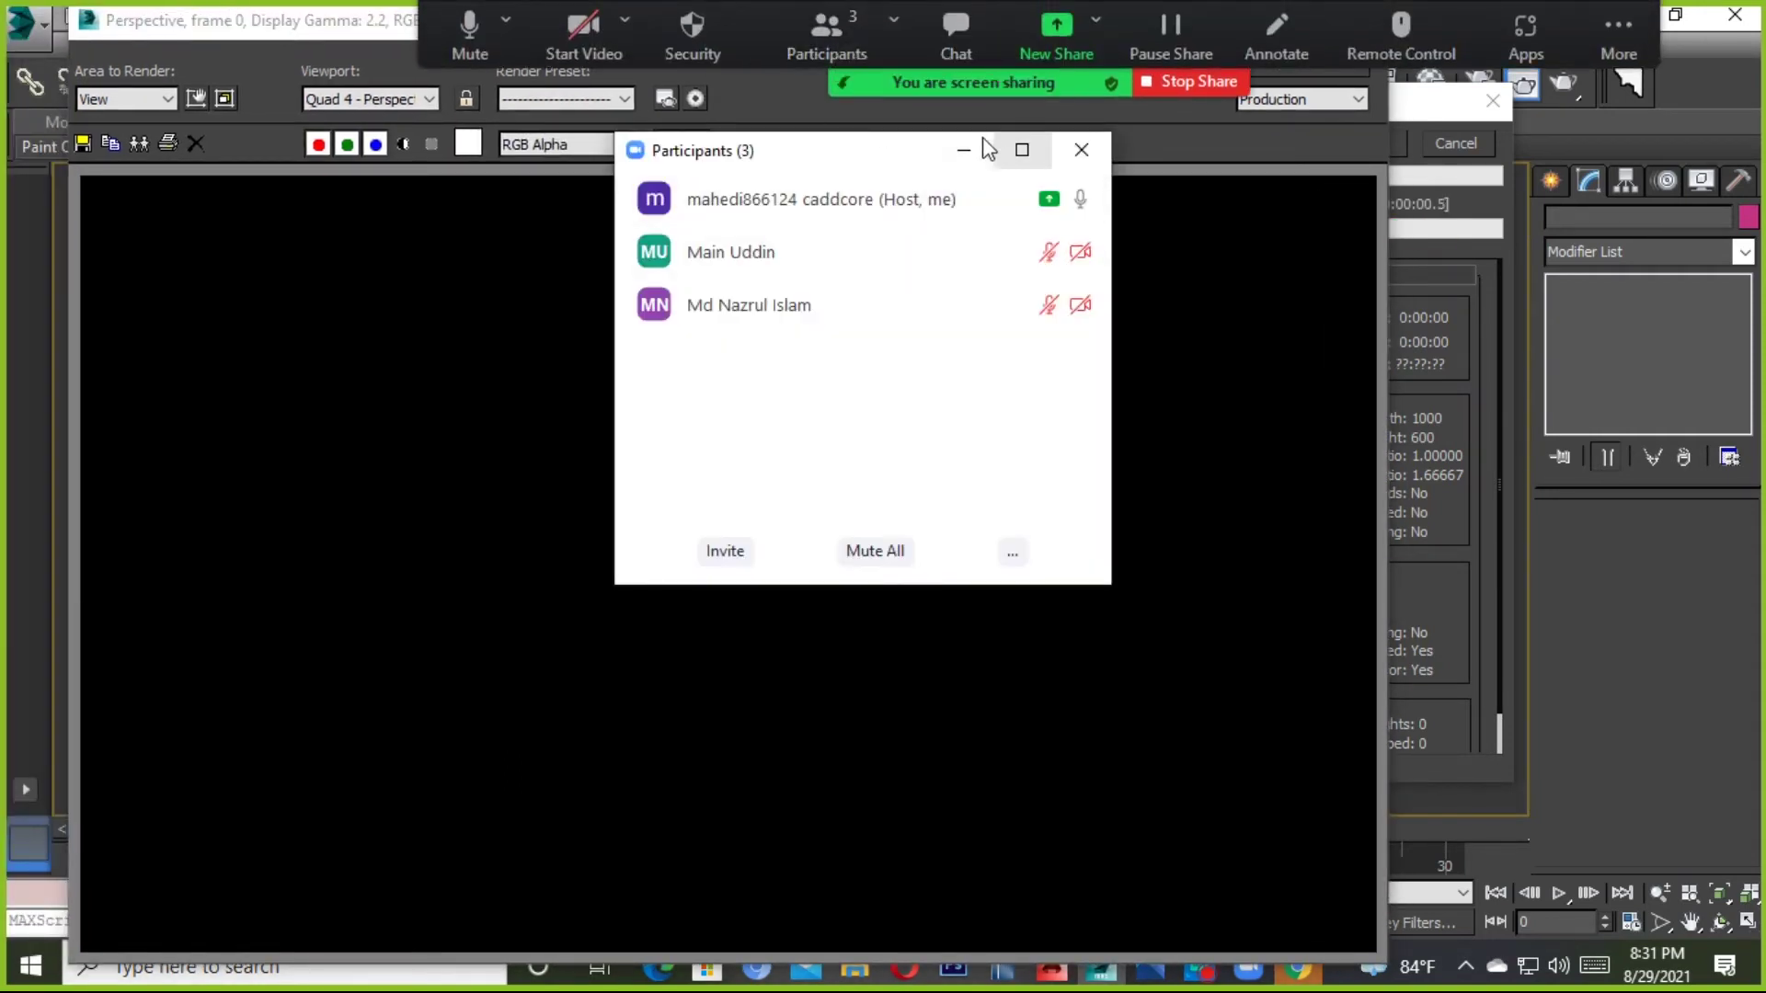
{"action": "left_click", "coordinate": [968, 147]}
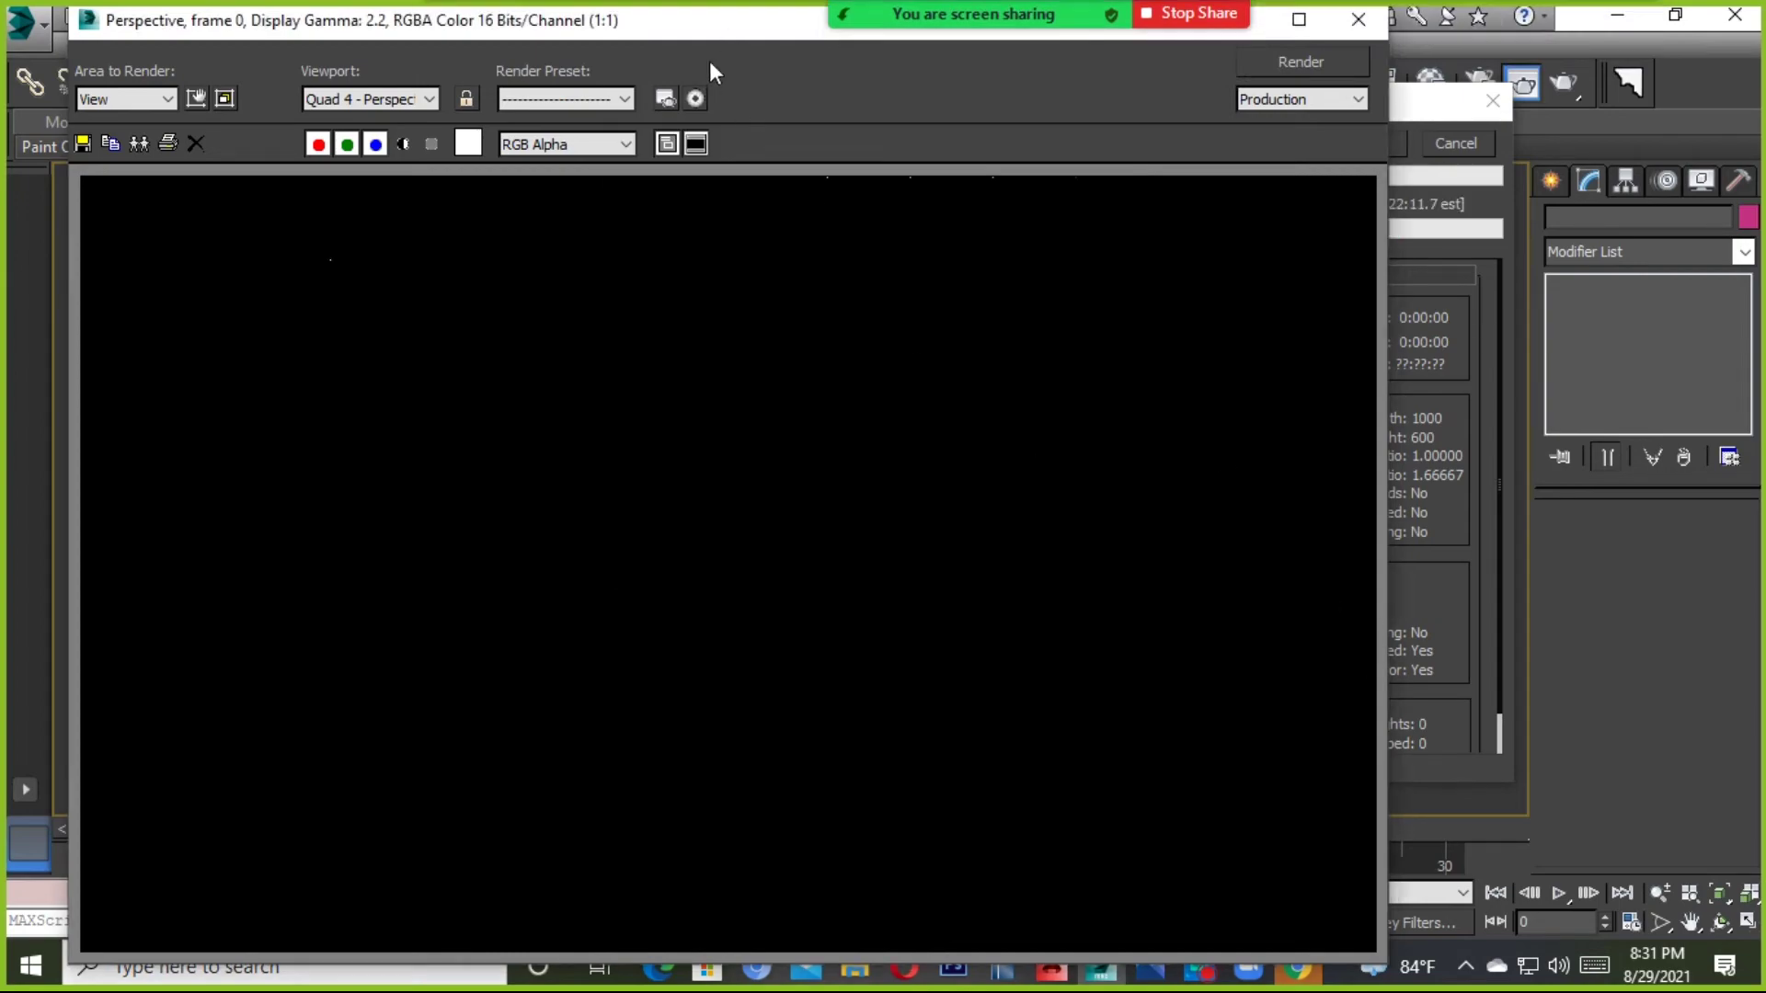
Move and enlarge the V-Ray frame buffer to view the finished render, then close it.
{"action": "left_click_drag", "start_coordinate": [709, 20], "coordinate": [659, 115]}
{"action": "left_click_drag", "start_coordinate": [175, 121], "coordinate": [378, 135]}
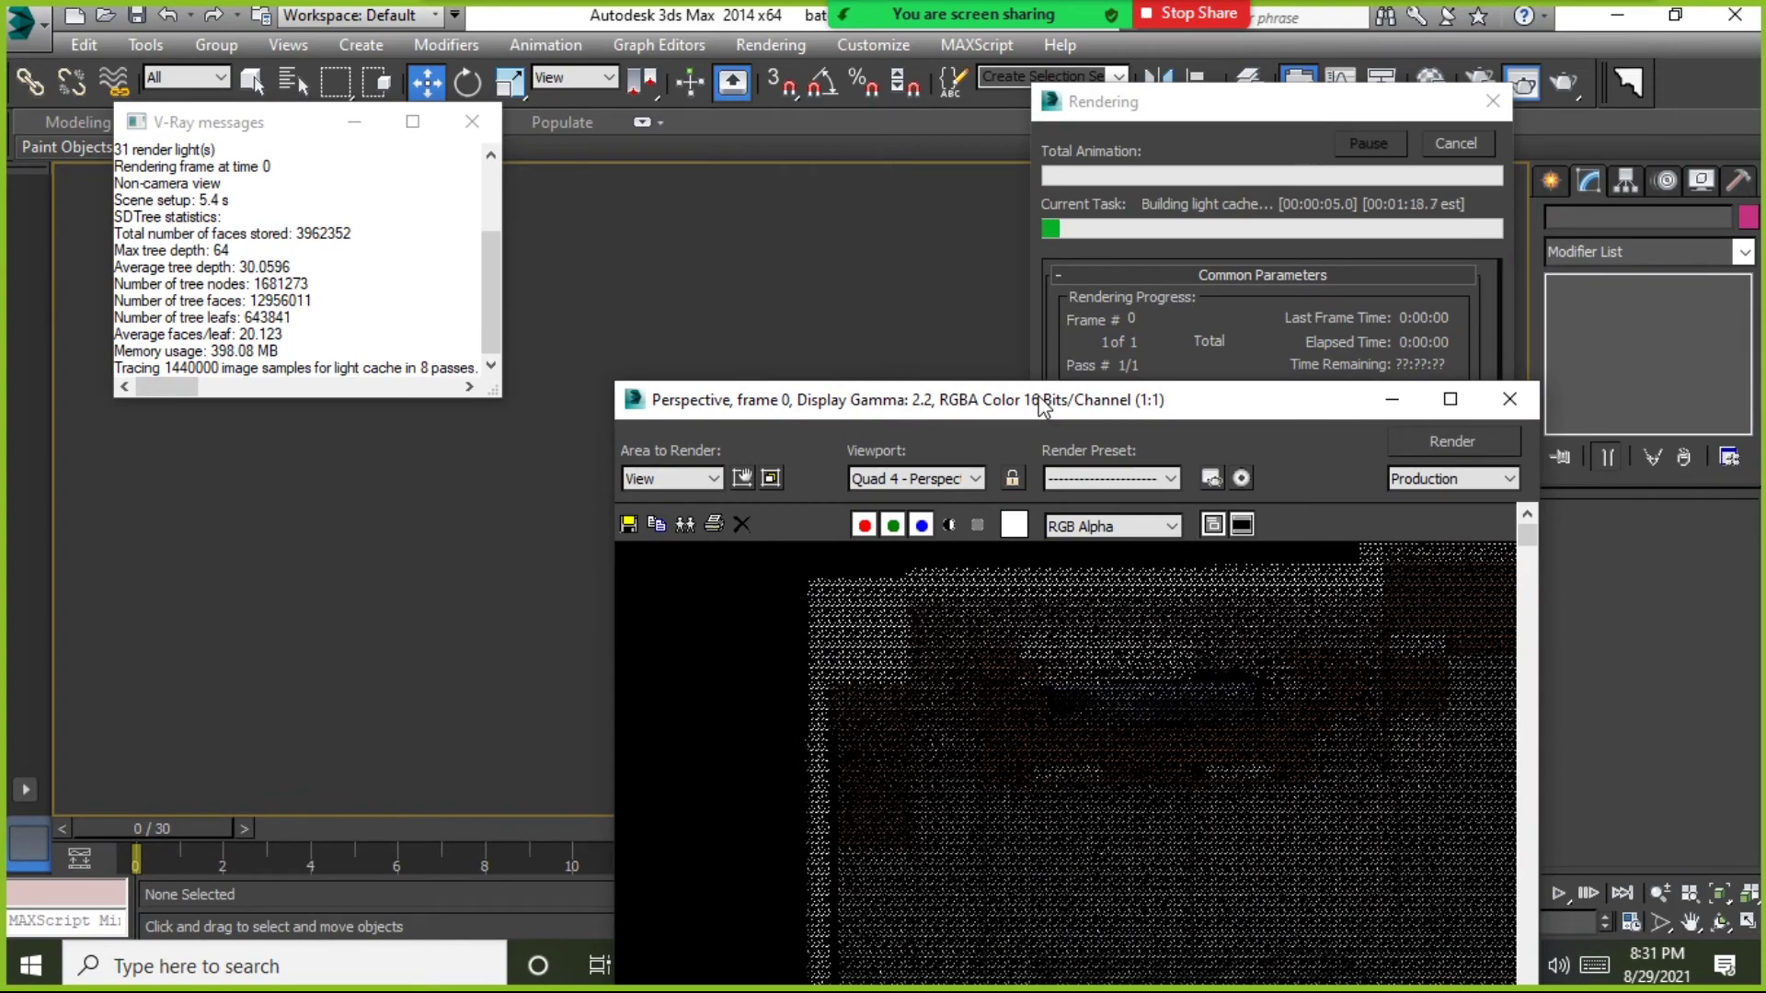
{"action": "left_click_drag", "start_coordinate": [1046, 403], "coordinate": [618, 136]}
{"action": "left_click_drag", "start_coordinate": [1101, 807], "coordinate": [920, 653]}
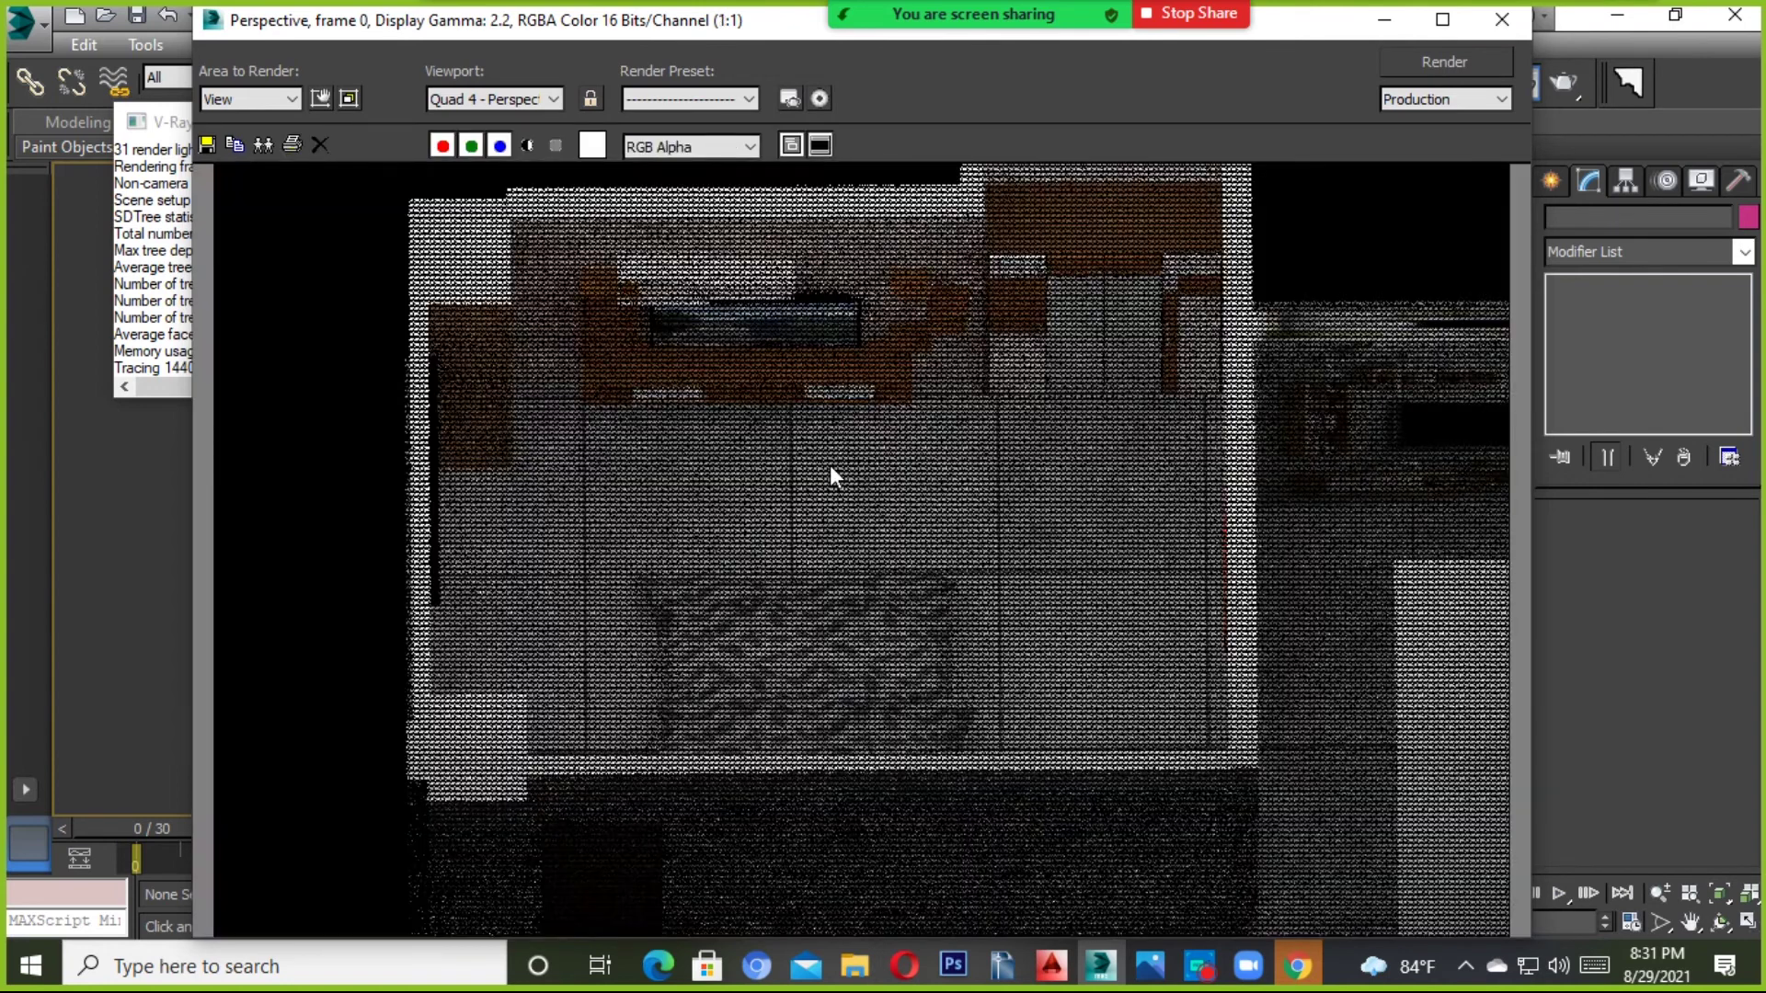
{"action": "left_click", "coordinate": [1502, 20]}
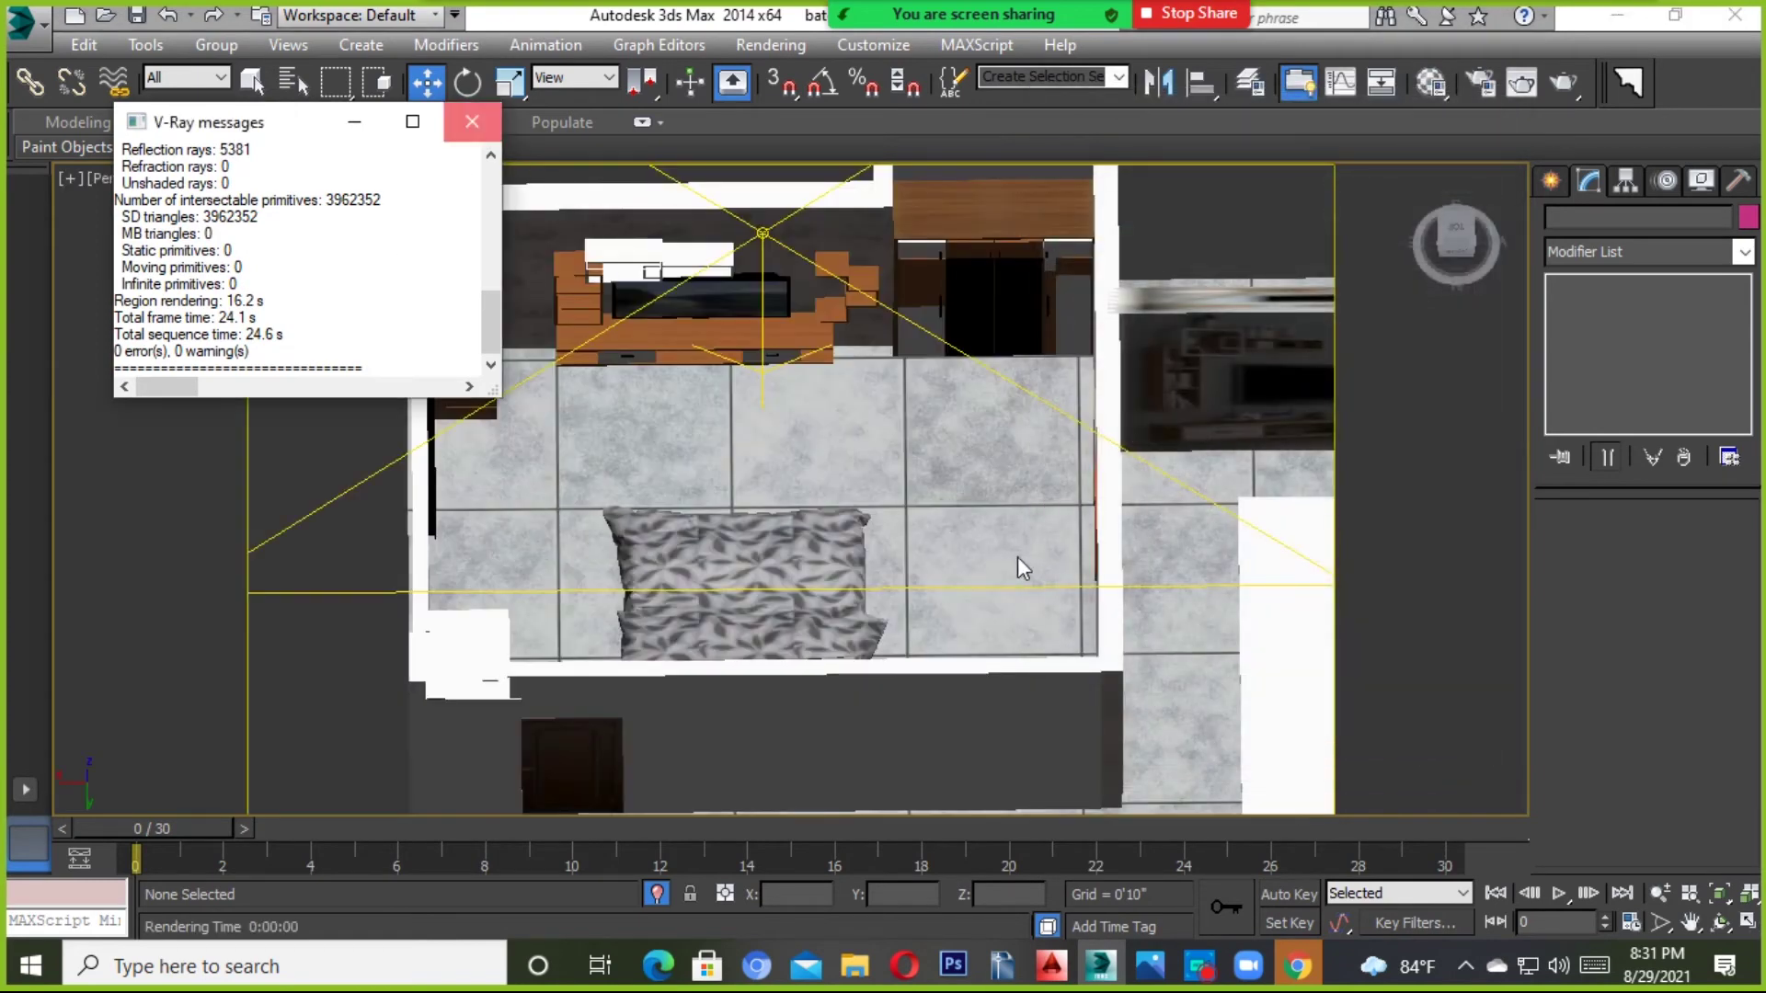
Set the environment background colour to grey 102 and close the Environment dialog.
{"action": "left_click", "coordinate": [1017, 556]}
{"action": "key", "text": "8"}
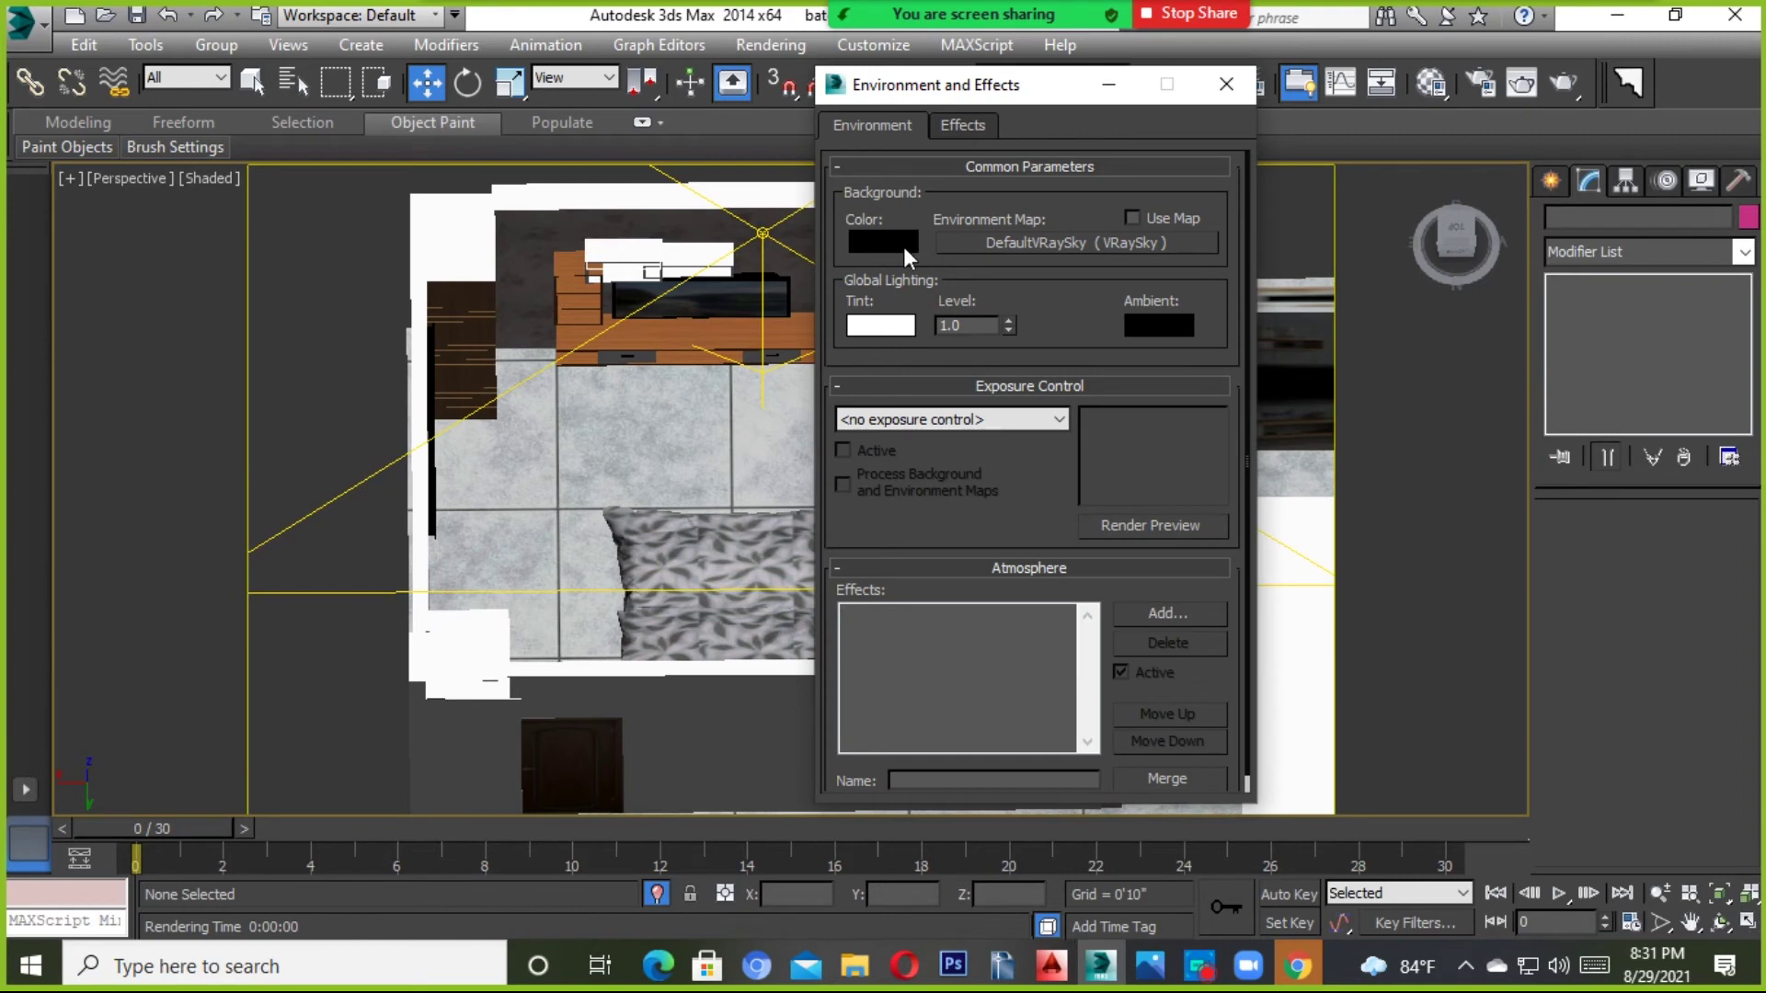
{"action": "left_click", "coordinate": [894, 245]}
{"action": "left_click_drag", "start_coordinate": [763, 163], "coordinate": [759, 250]}
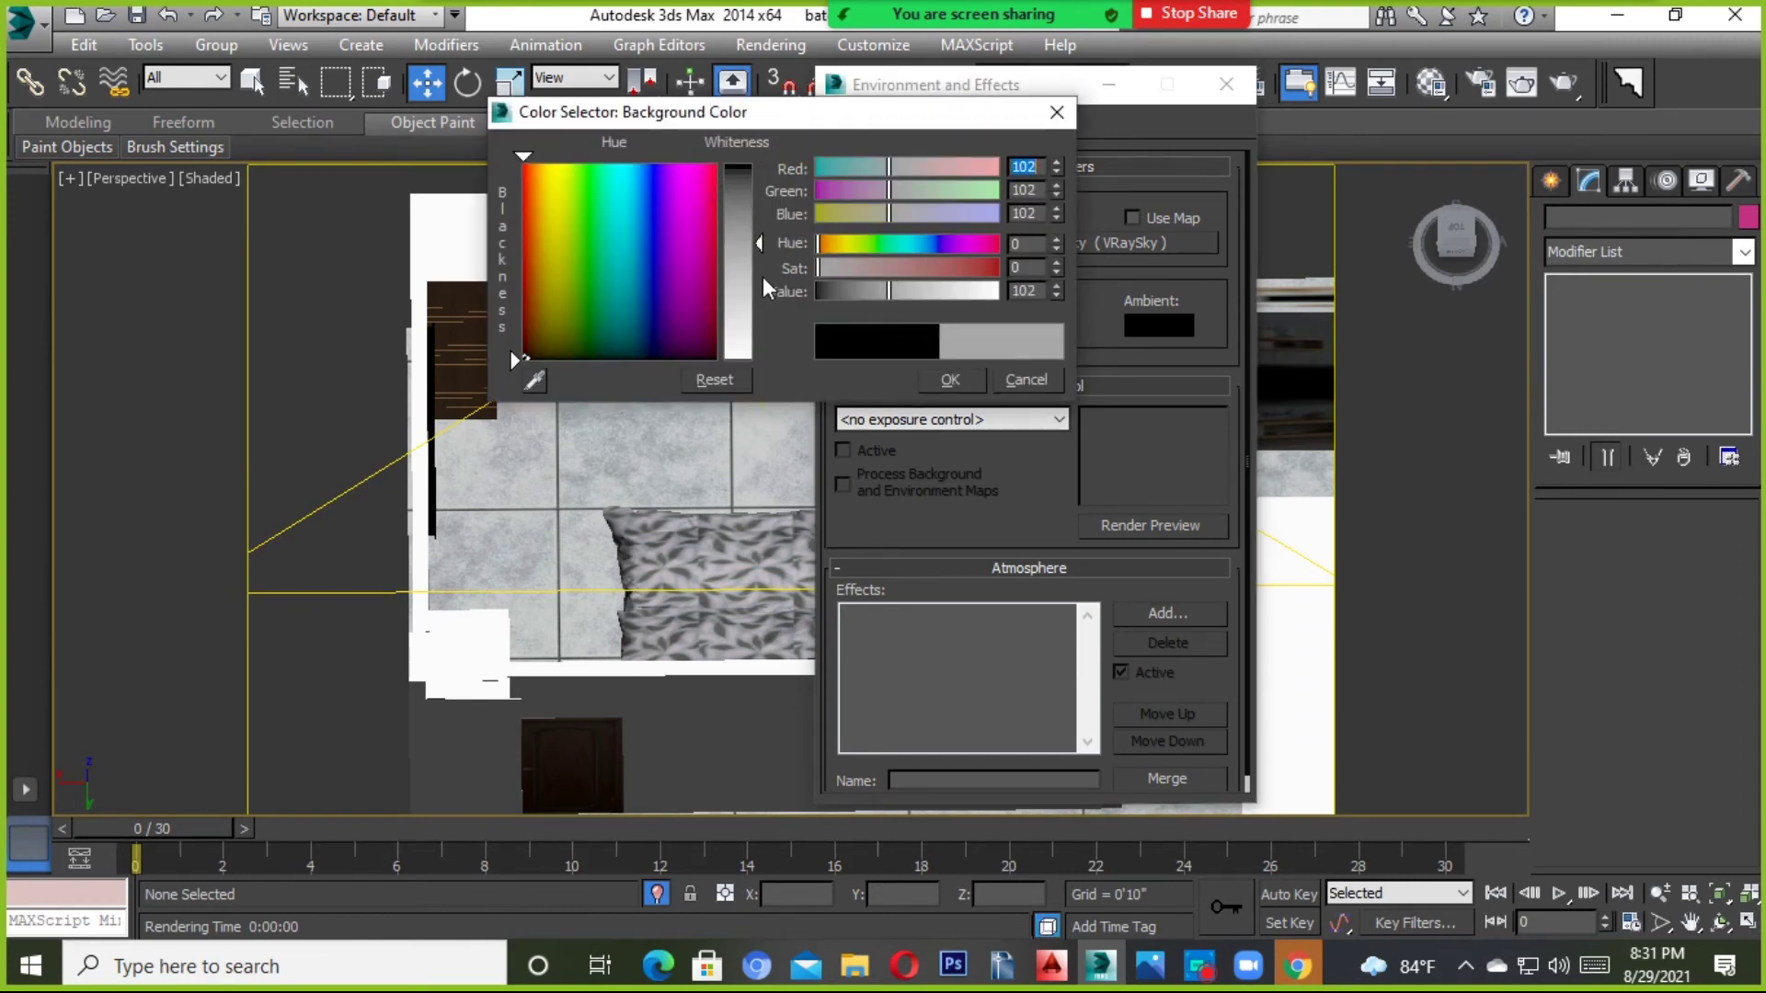
{"action": "left_click", "coordinate": [947, 381]}
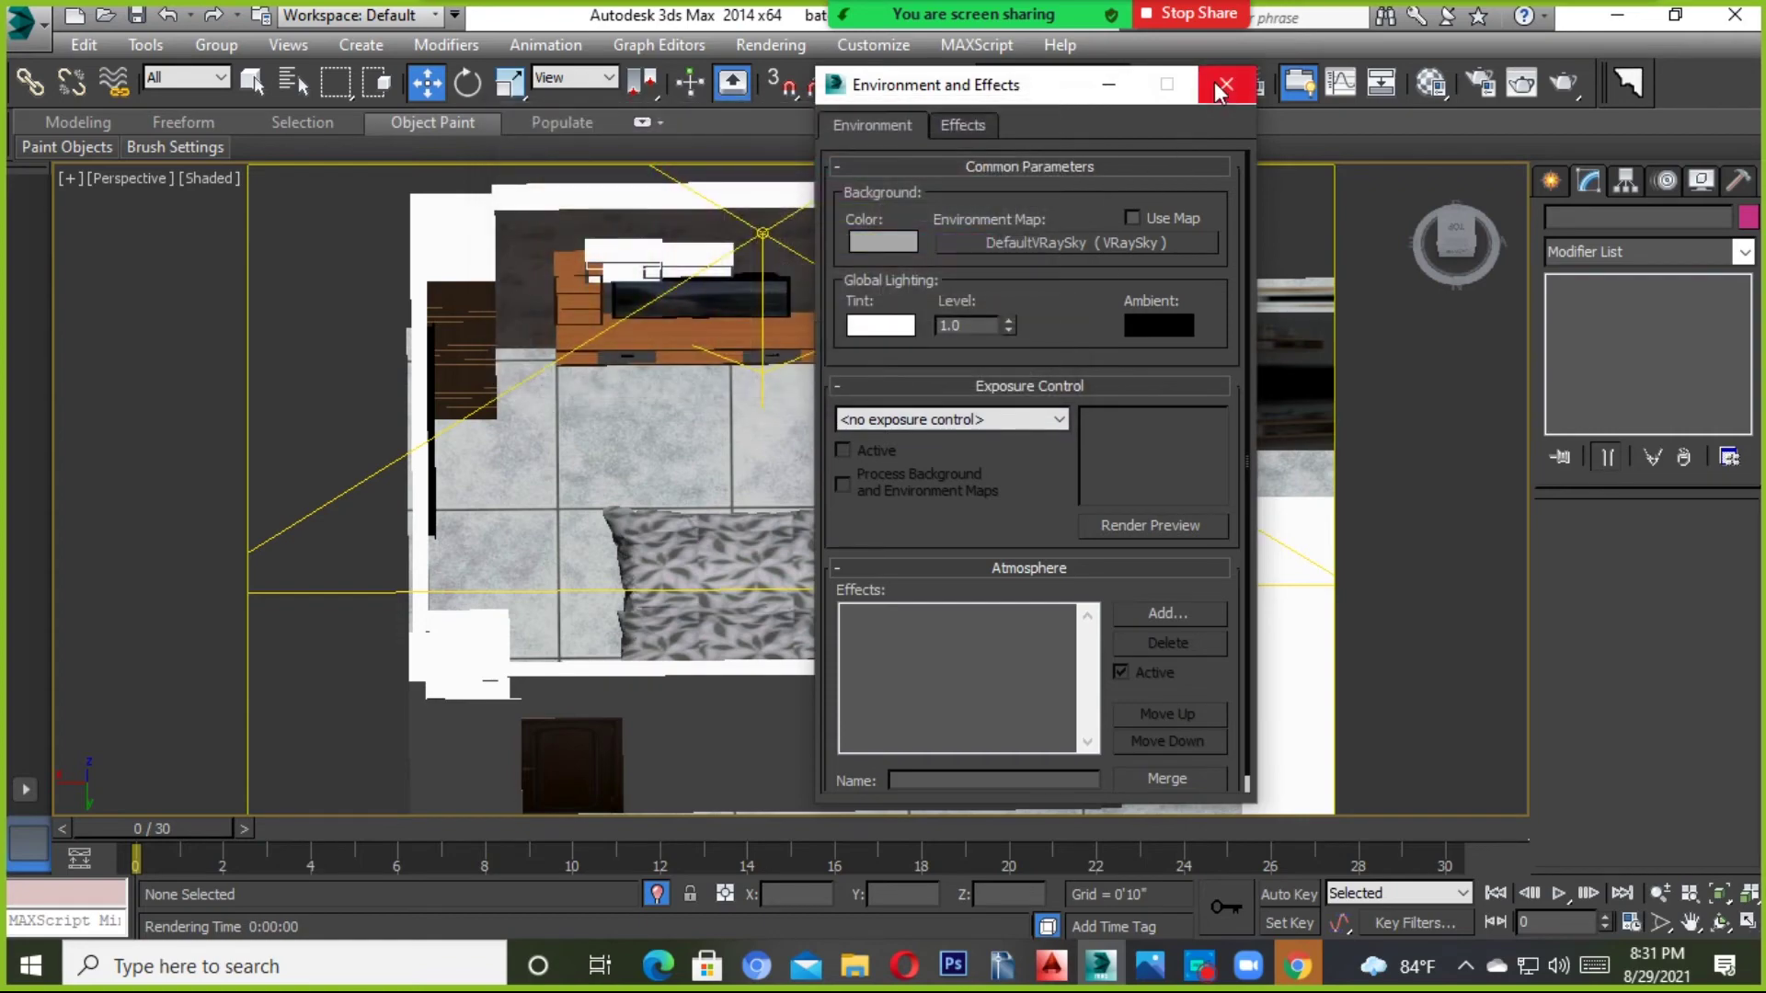
{"action": "left_click", "coordinate": [1224, 84]}
Render the bedroom view again with V-Ray and dismiss the message log.
{"action": "key", "text": "shift+q"}
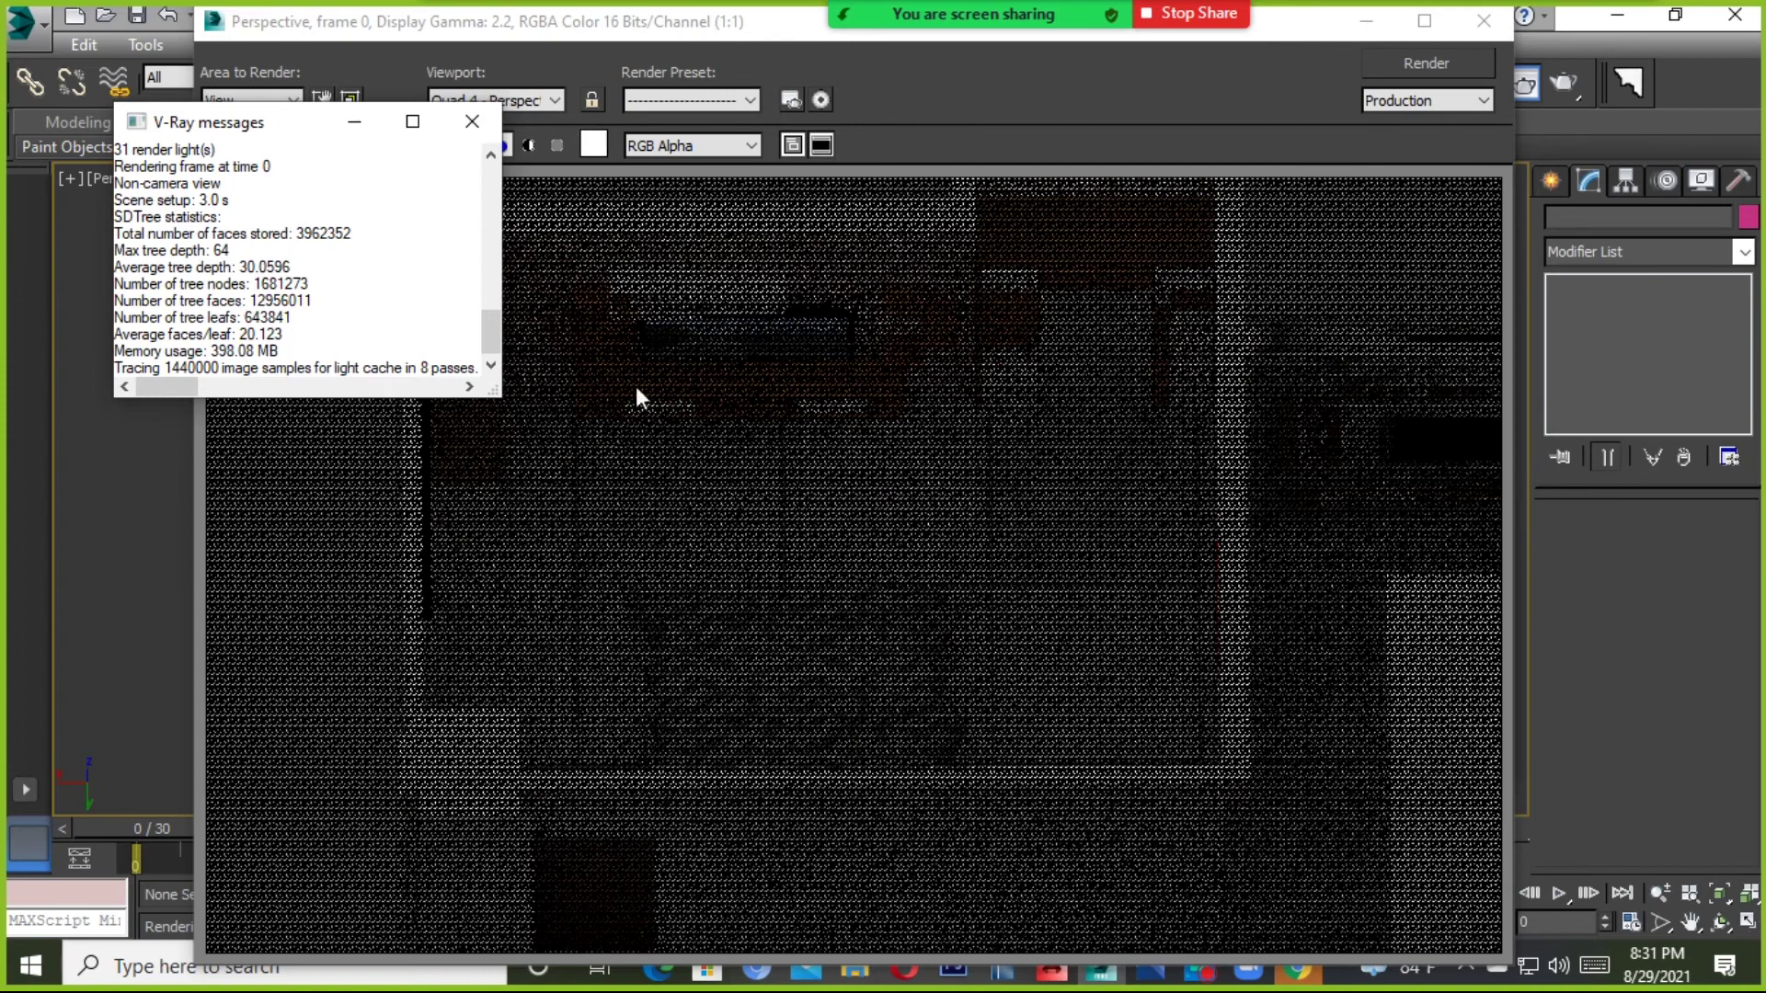
{"action": "left_click", "coordinate": [472, 120]}
{"action": "left_click_drag", "start_coordinate": [720, 25], "coordinate": [616, 22]}
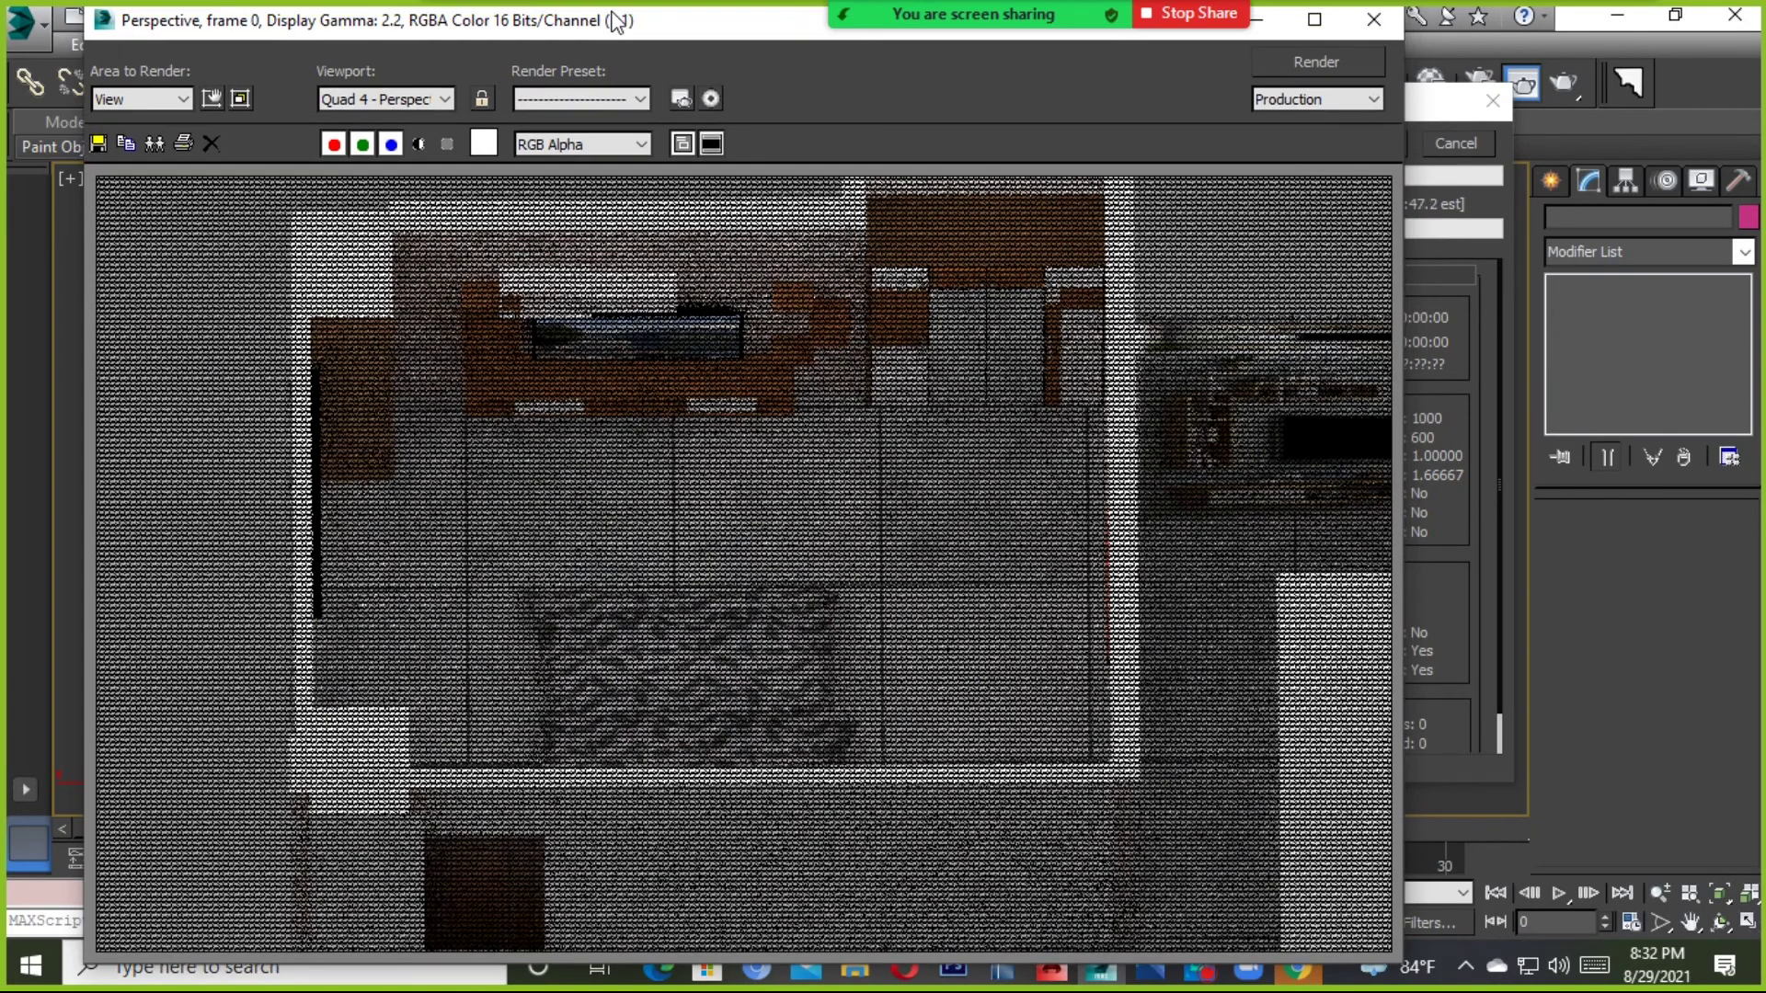